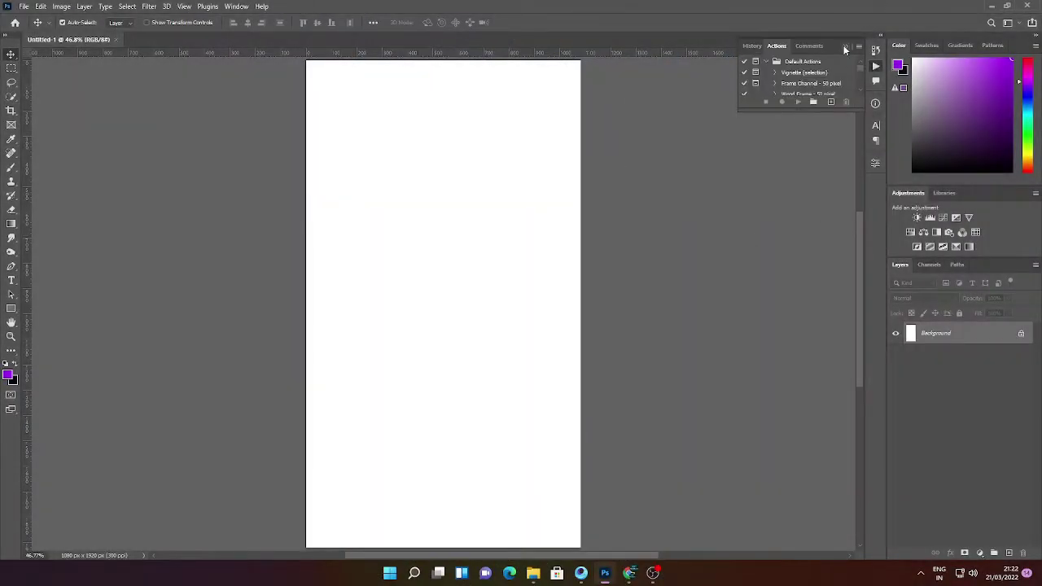
Step: Close the Actions panel and place the office photo as an embedded layer
left_click(845, 46)
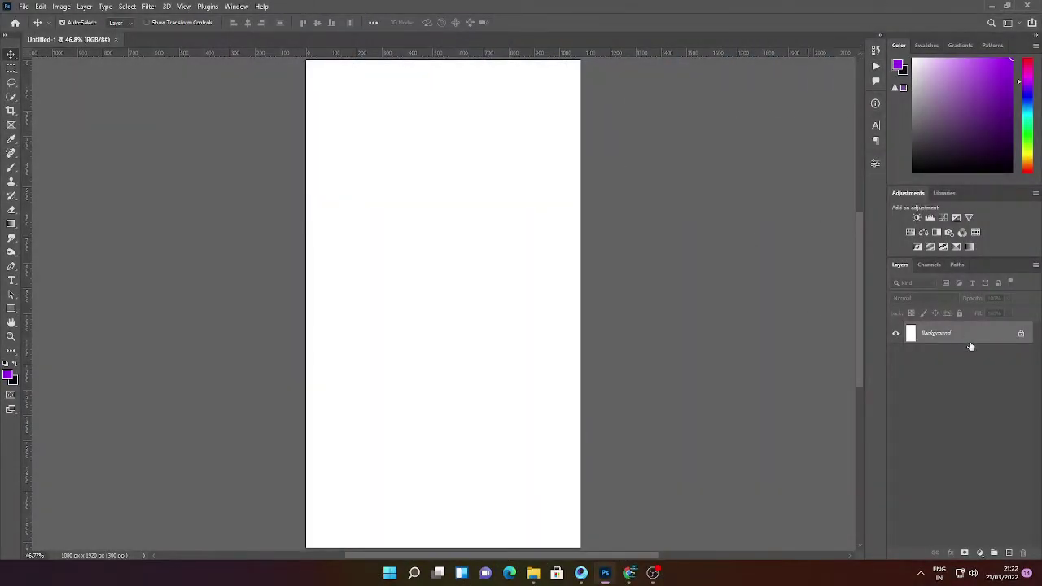
left_click(24, 6)
left_click(48, 220)
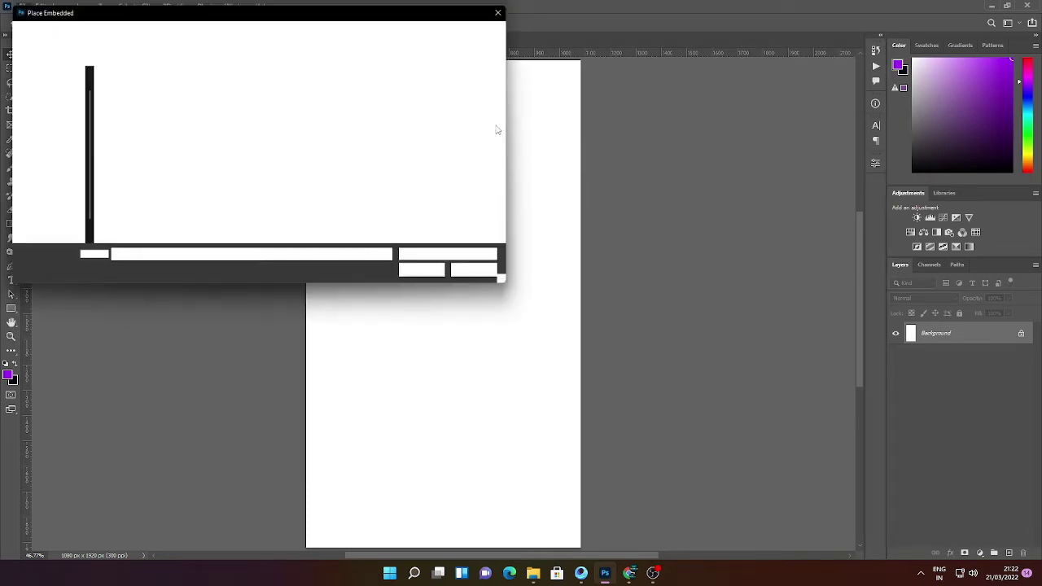
double_click(147, 173)
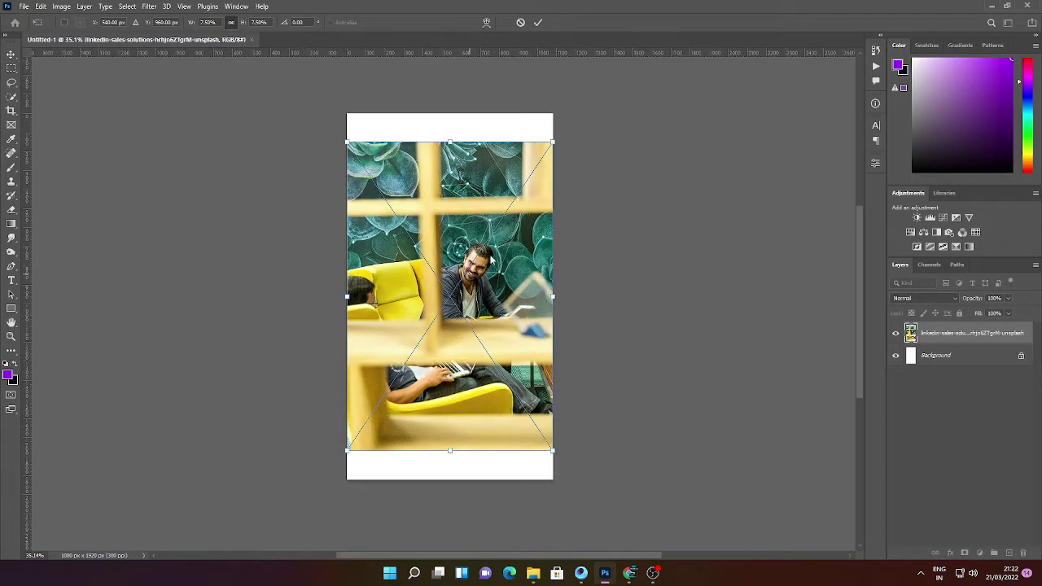
Step: Enlarge and shift the placed photo to cover the whole canvas, then commit
left_click_drag(550, 142, 571, 114)
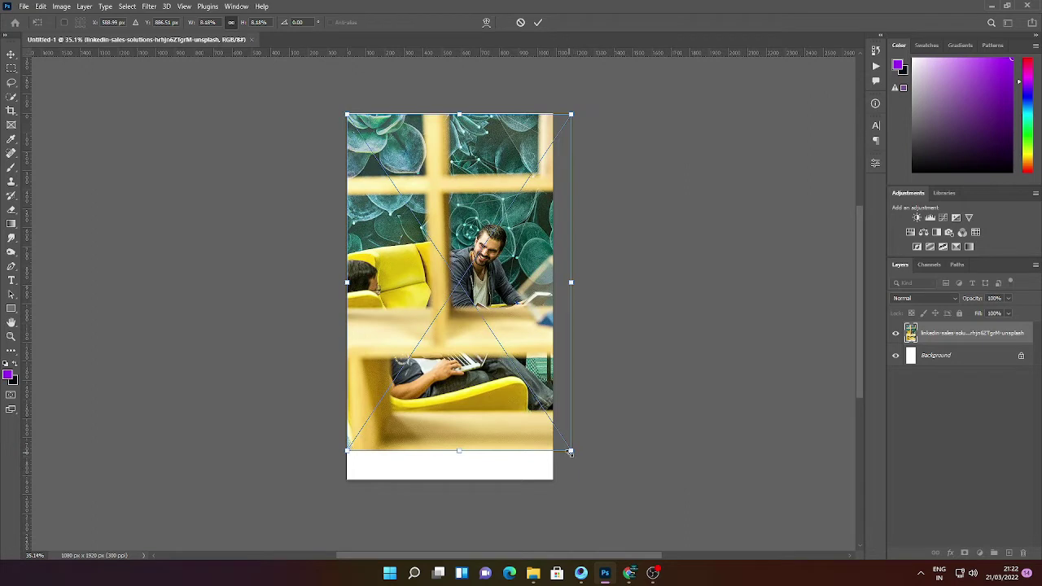
left_click_drag(571, 452, 597, 483)
left_click_drag(480, 374, 480, 383)
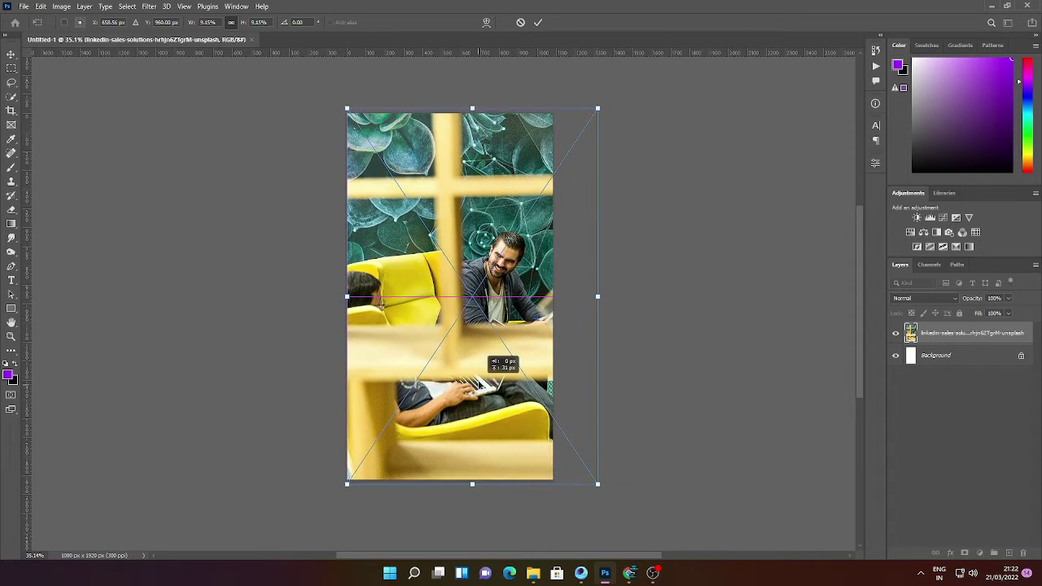
left_click(538, 22)
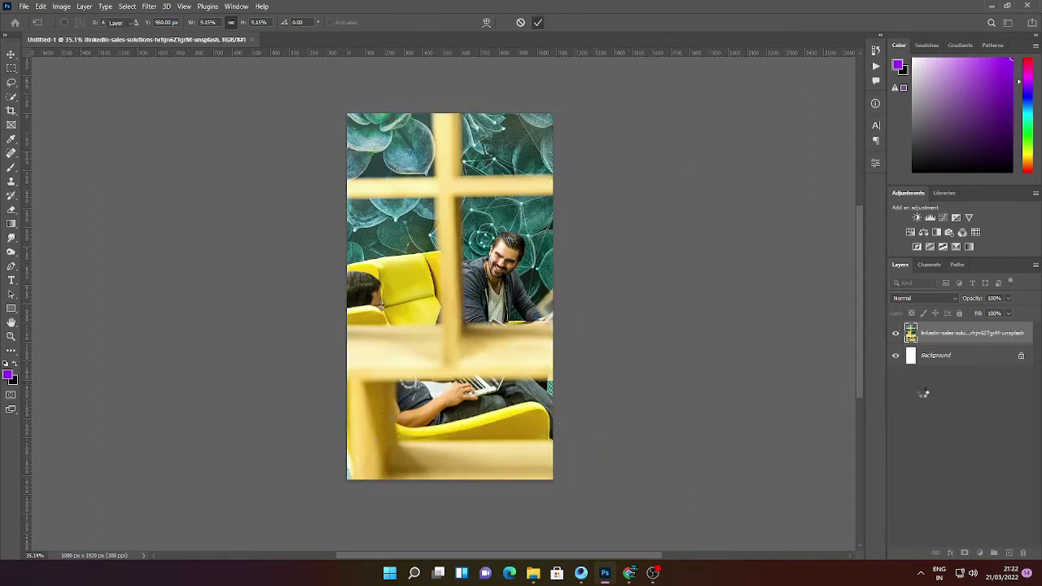
Step: Add a dark navy Solid Color fill layer (hex 011c58) above the office photo
left_click(926, 402)
left_click(979, 554)
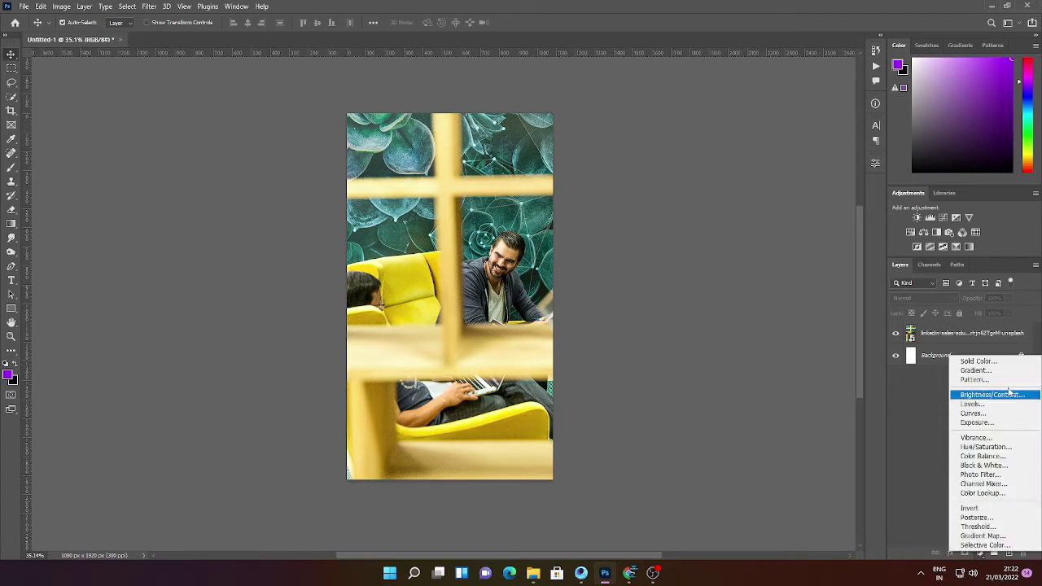
left_click(981, 359)
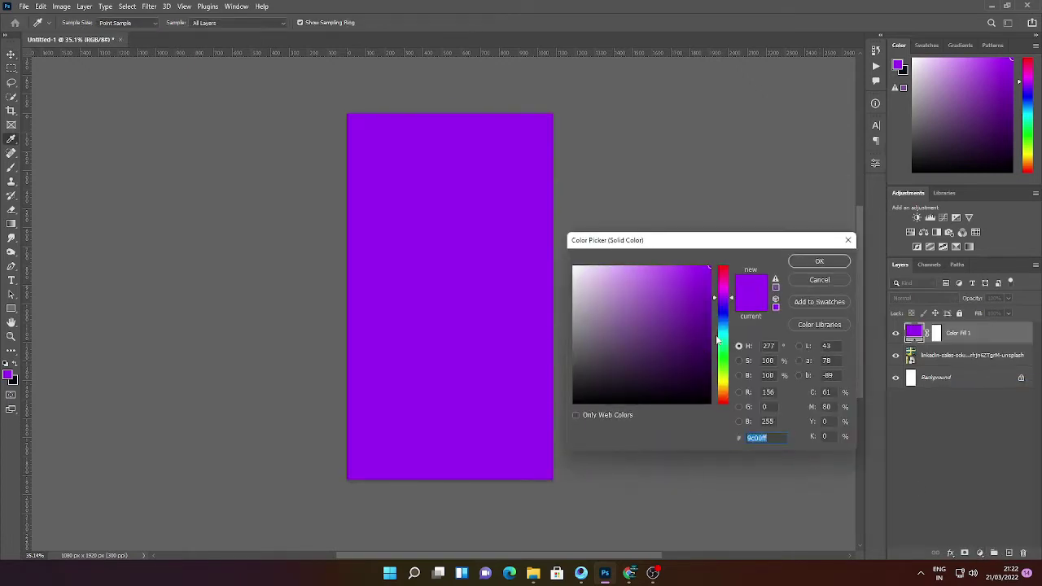
left_click_drag(724, 330, 724, 323)
left_click(710, 350)
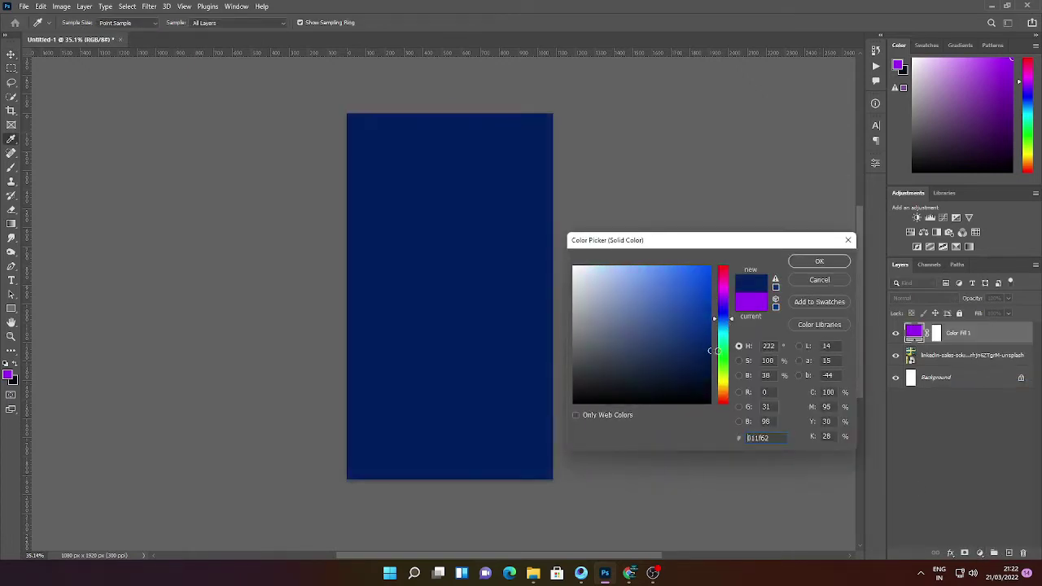
left_click(820, 262)
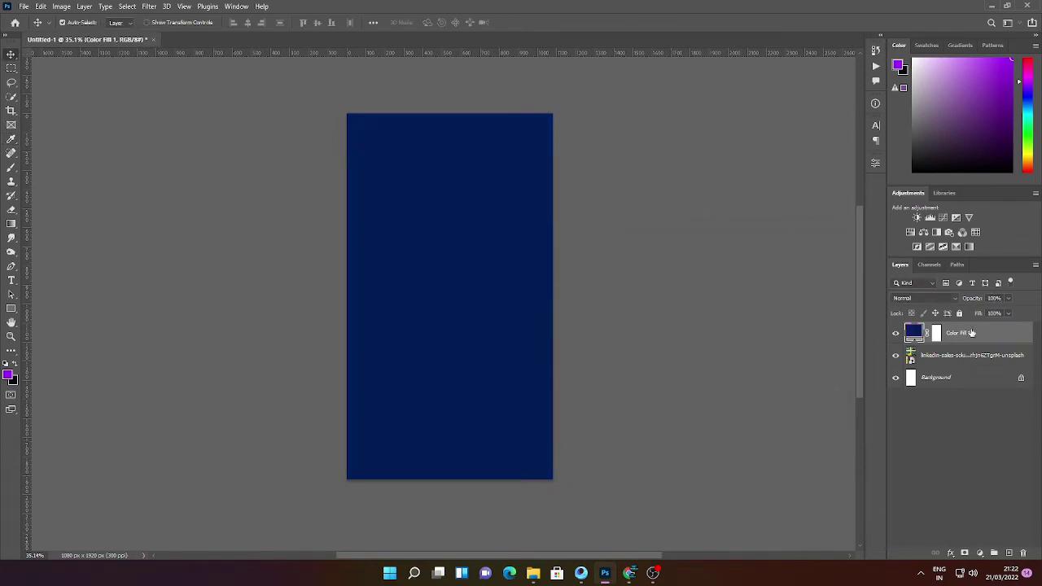
Step: Convert the Color Fill layer to a smart object and apply Camera Raw Grain 15, Vignetting -10
right_click(976, 336)
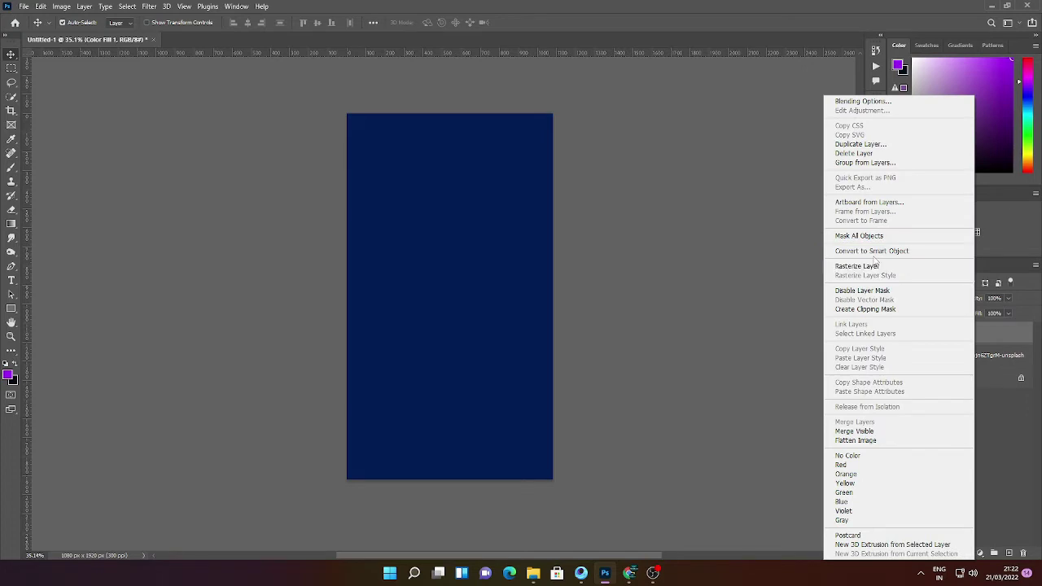
left_click(874, 252)
left_click(149, 7)
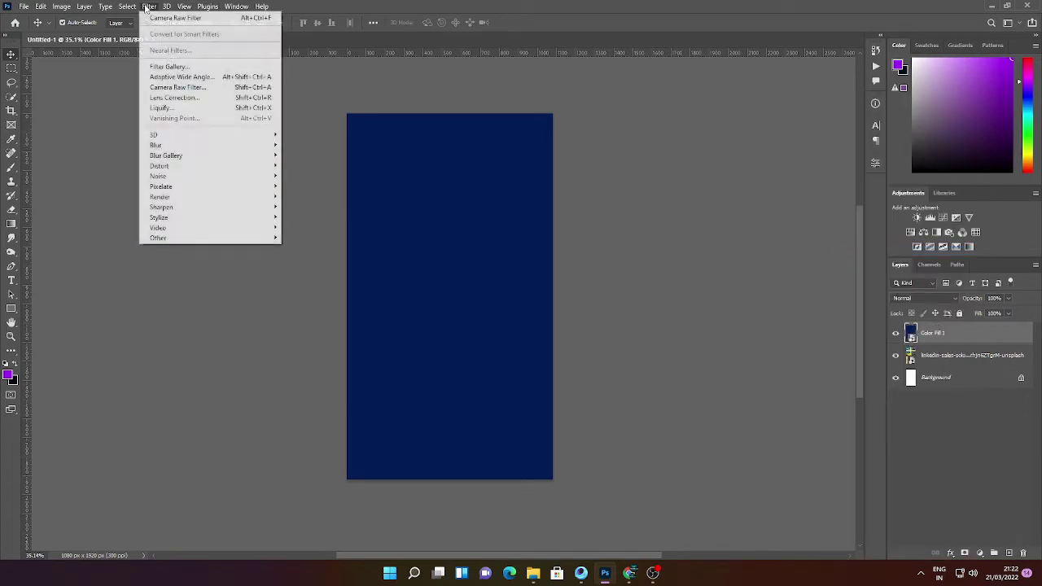
left_click(174, 88)
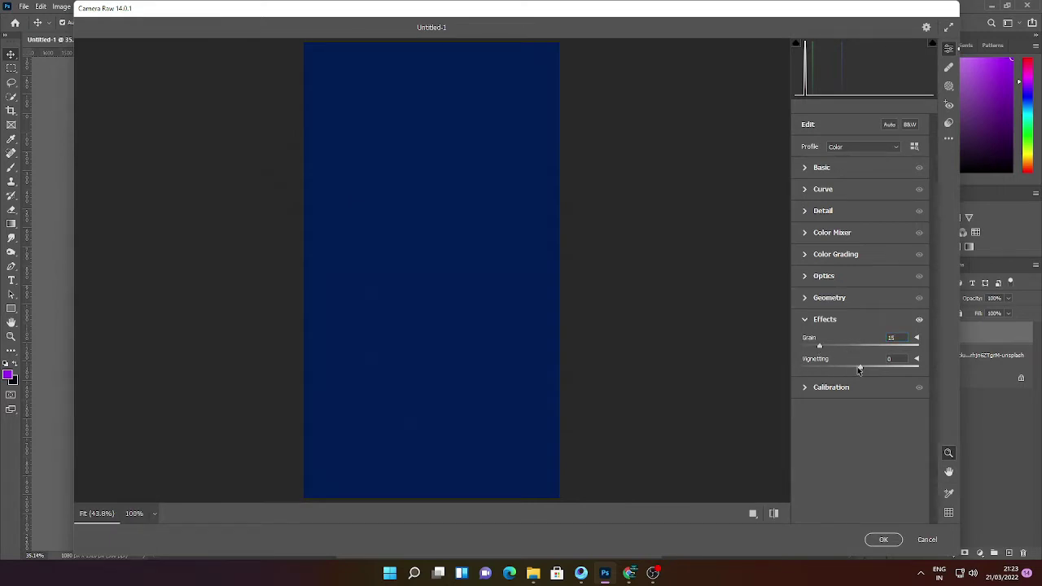
left_click_drag(857, 370, 854, 372)
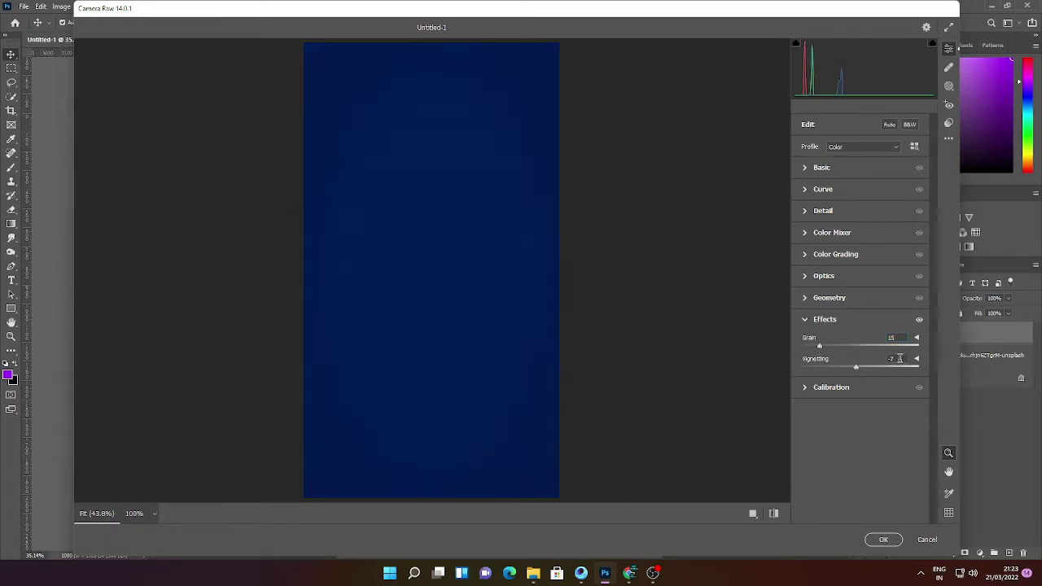
left_click(899, 358)
key("Down")
key("Down")
key("Down")
left_click(884, 539)
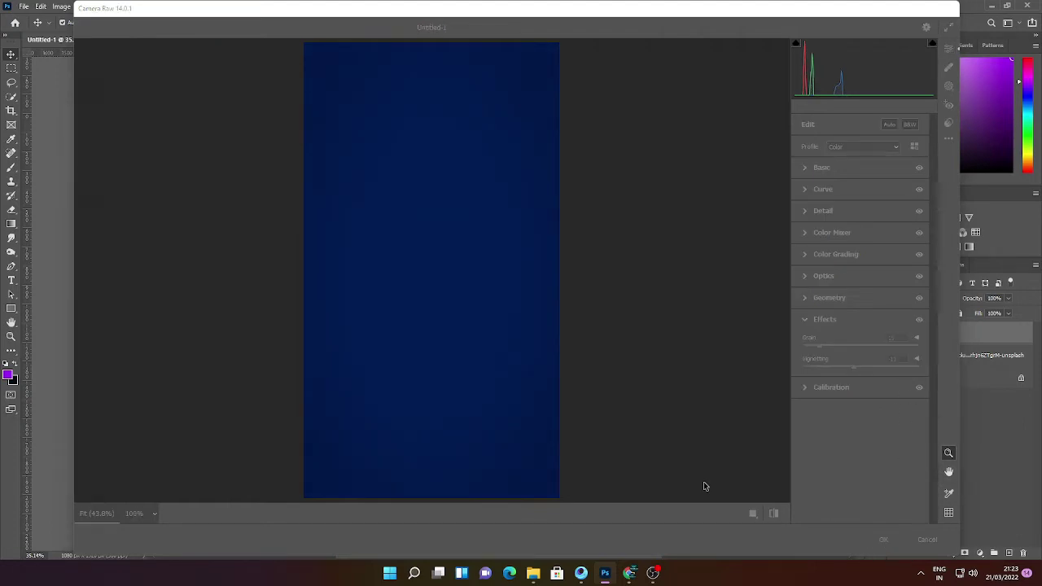
Step: Delete the white Background layer and group the photo and fill as 'bg'
left_click(977, 468)
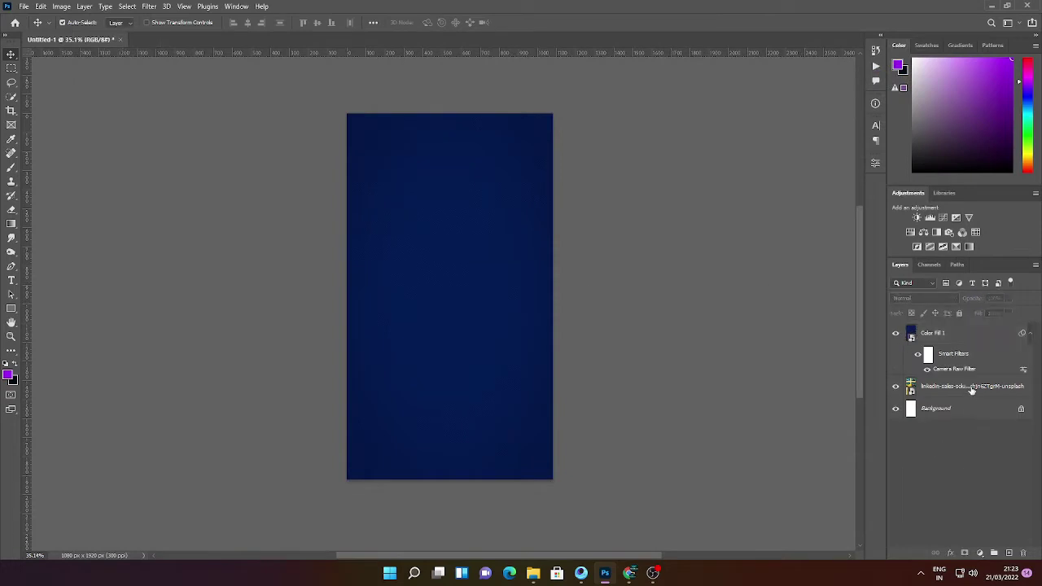
left_click(969, 411)
key("Delete")
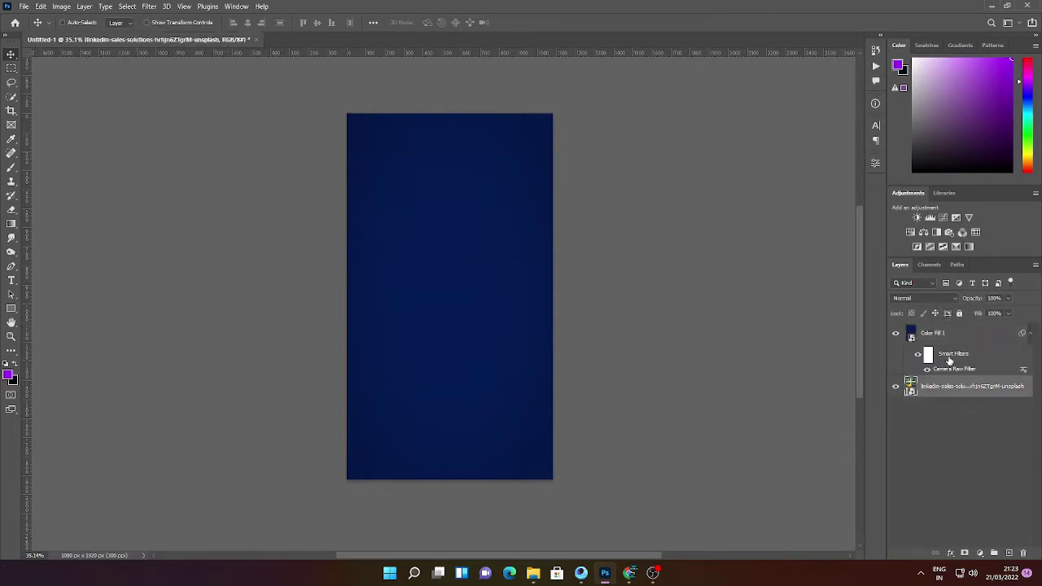
left_click(976, 334, "shift")
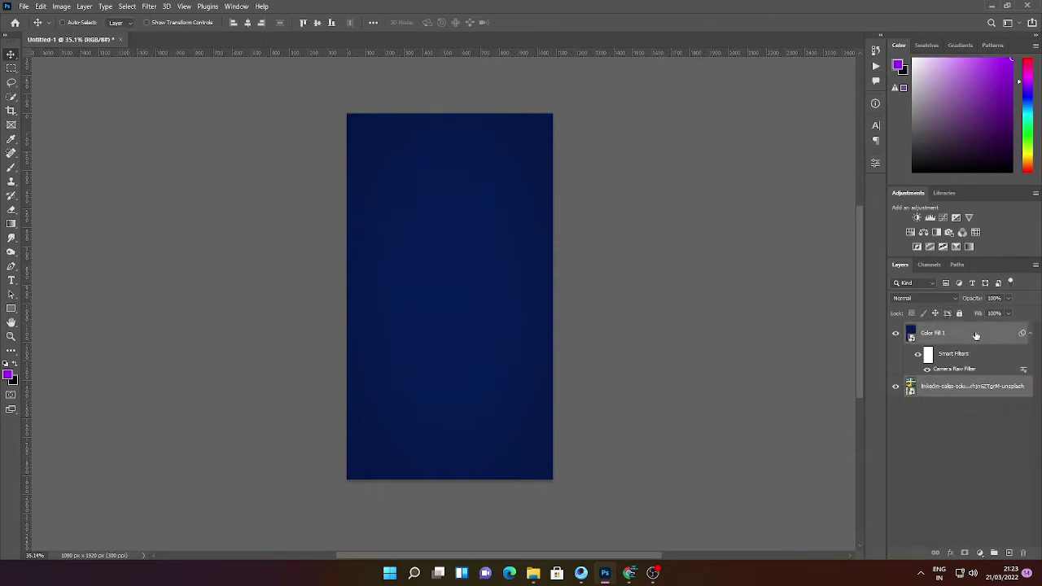
key("ctrl+g")
type("bg")
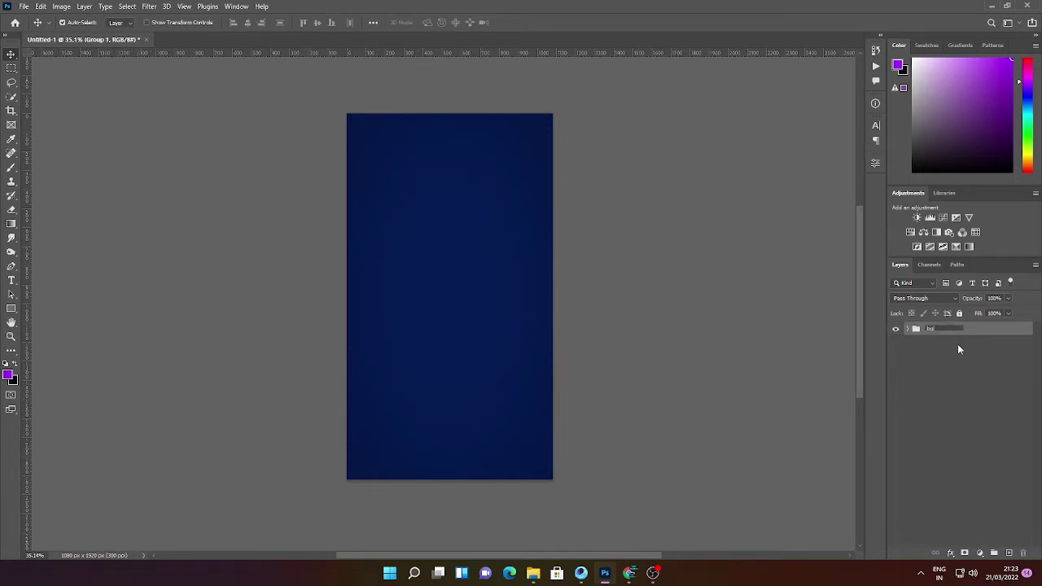
left_click(942, 357)
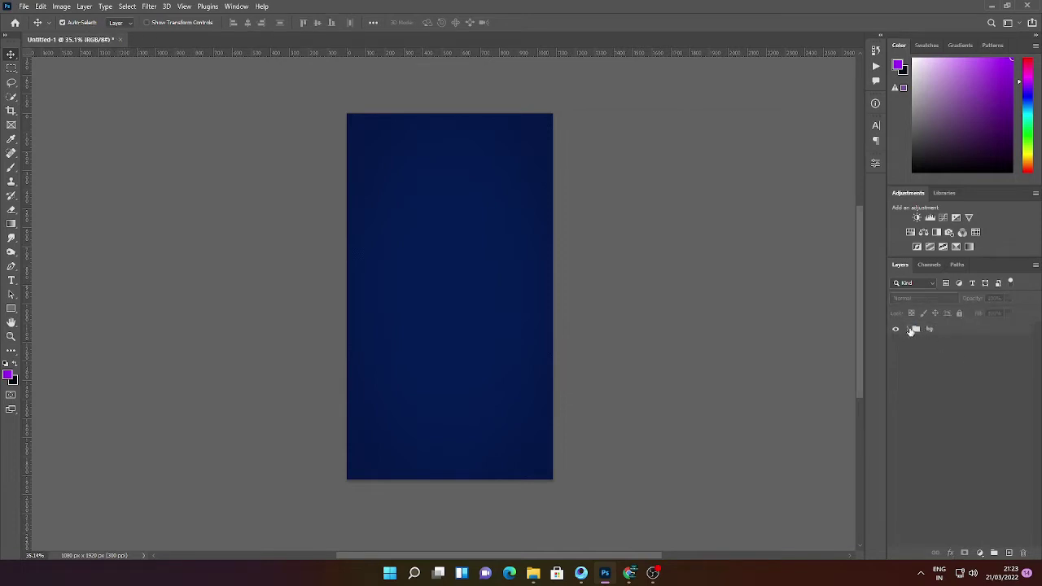
Step: Set Color Fill 1 opacity to 92%, then collapse and lock the bg group
left_click(910, 329)
left_click(933, 346)
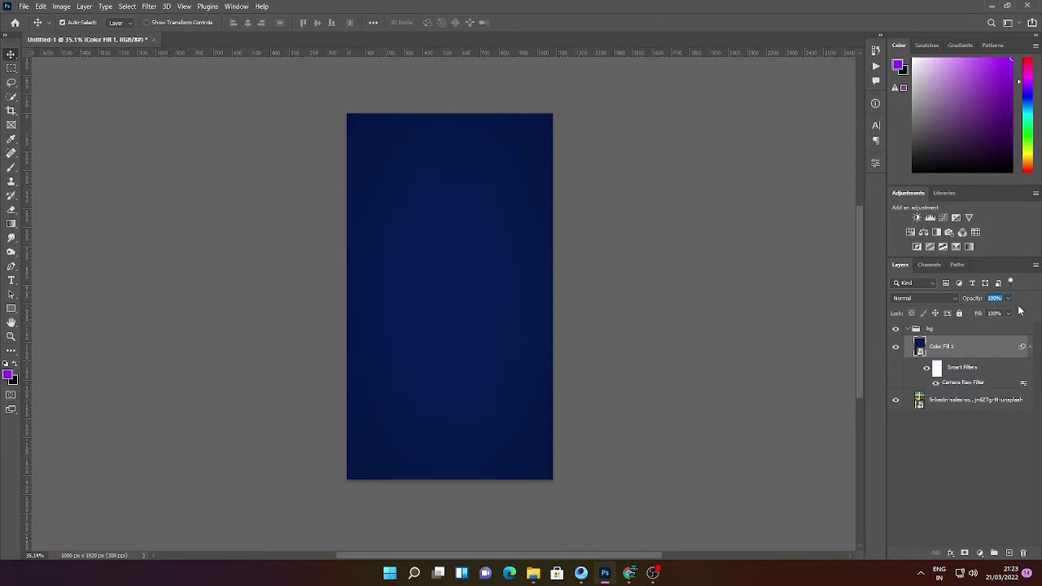
type("92")
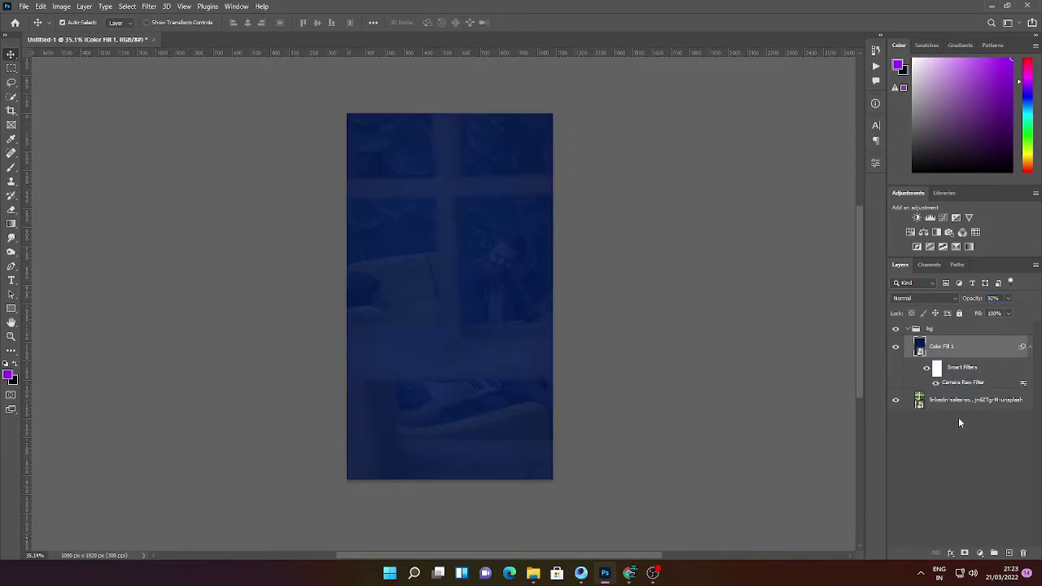
left_click(906, 330)
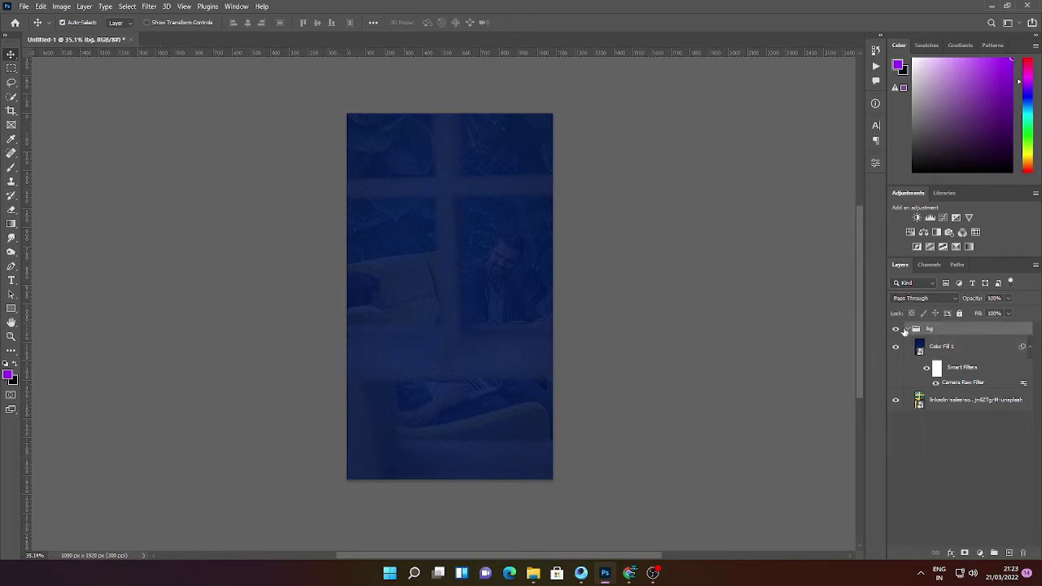
left_click(909, 330)
left_click(959, 312)
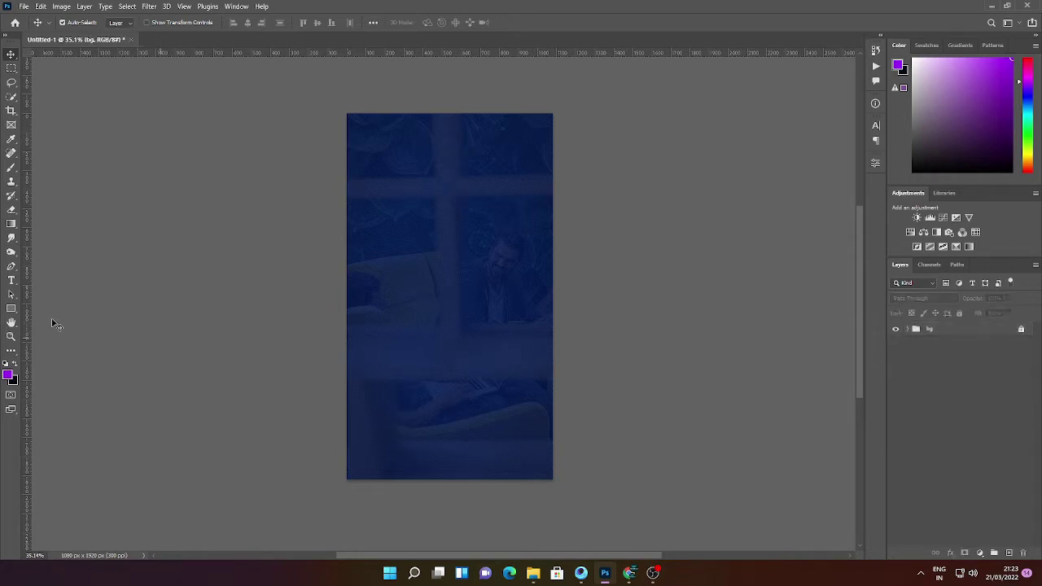
Step: Draw an orange rectangle with rounded left corners and move it up slightly
left_click(11, 308)
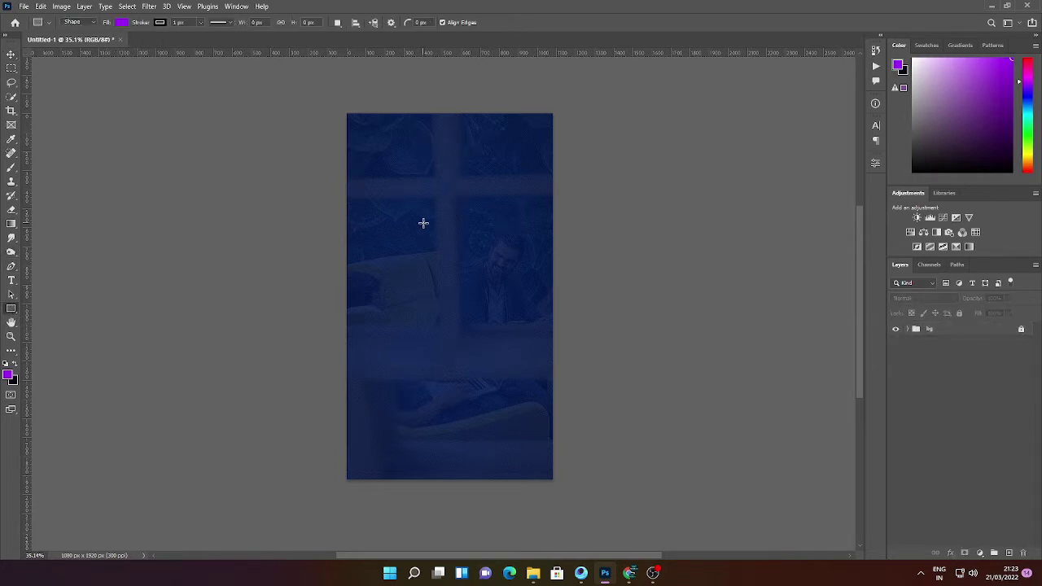
left_click_drag(422, 223, 599, 279)
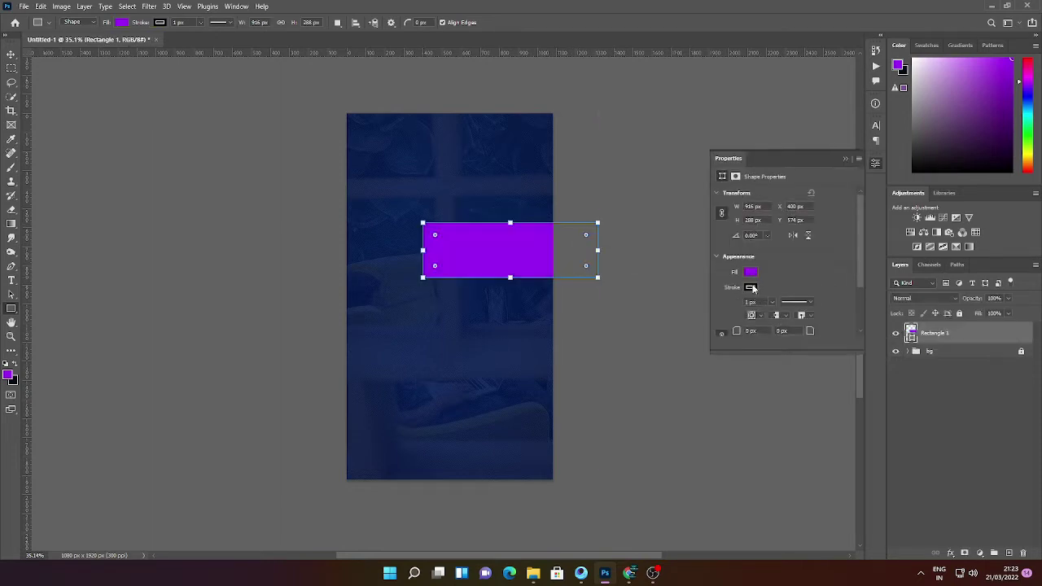
left_click(750, 288)
left_click(751, 272)
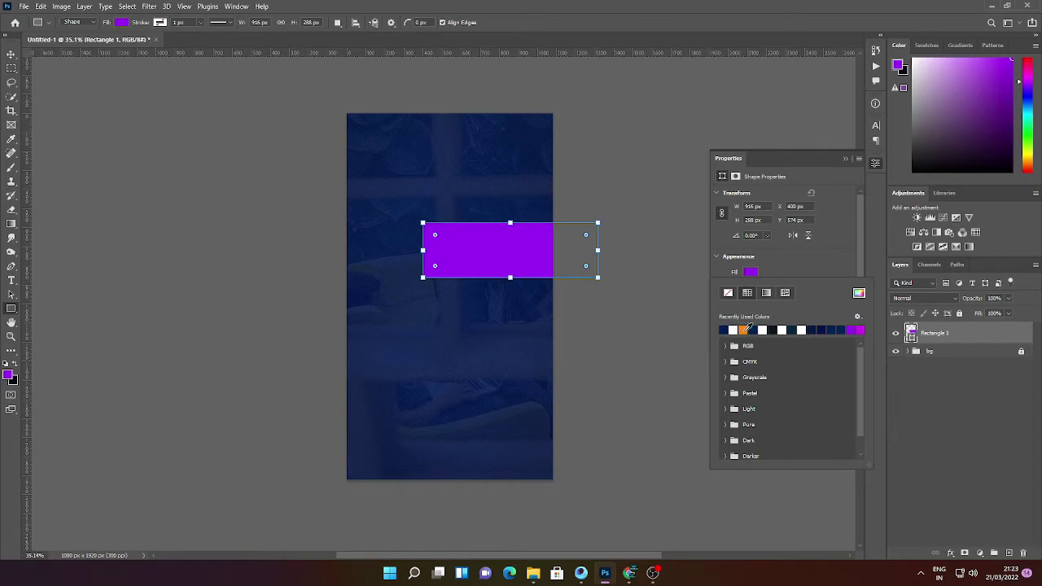
left_click(743, 329)
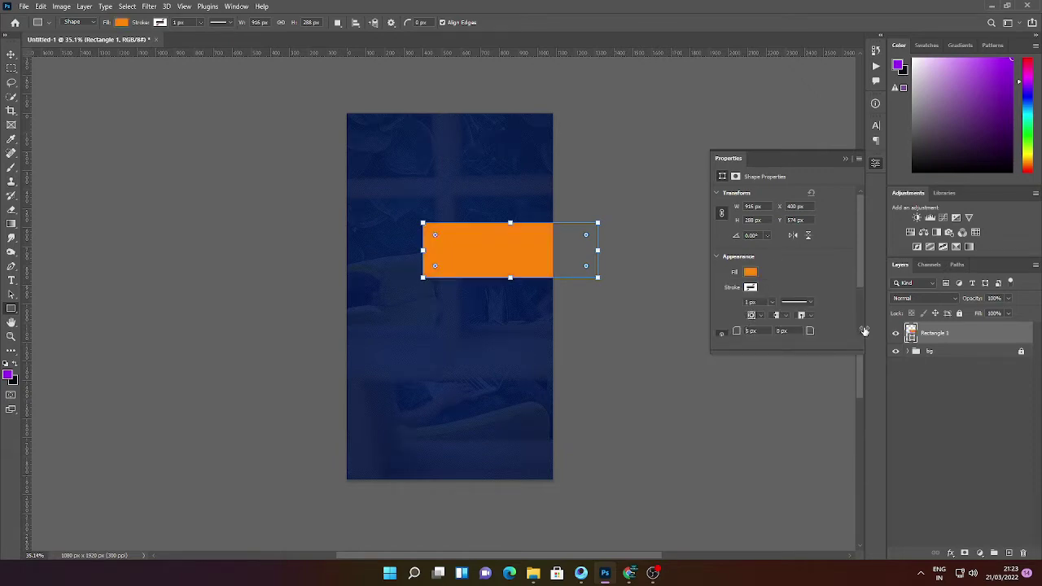
left_click(12, 54)
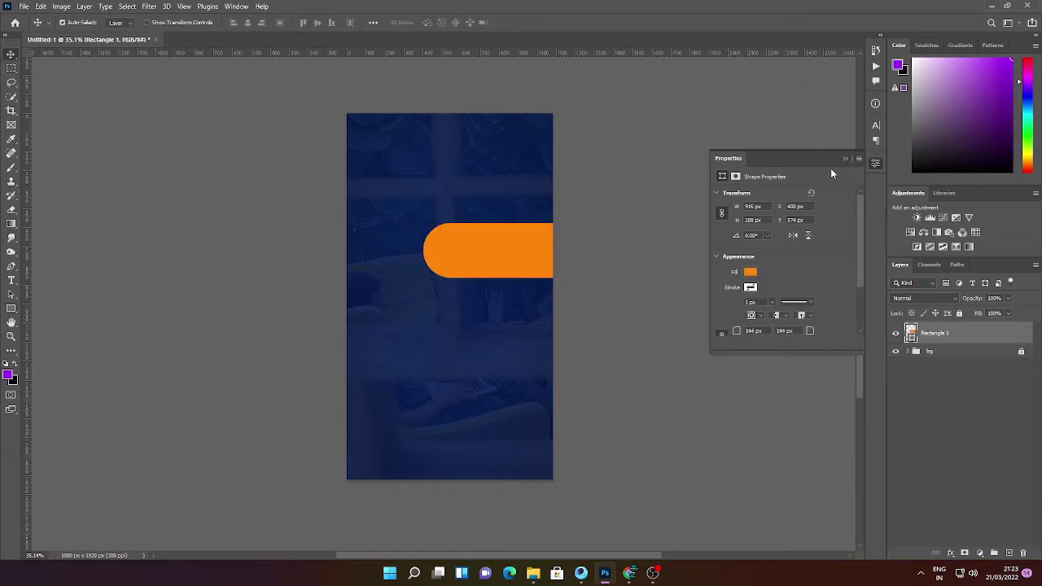
left_click(846, 158)
left_click_drag(505, 253, 506, 234)
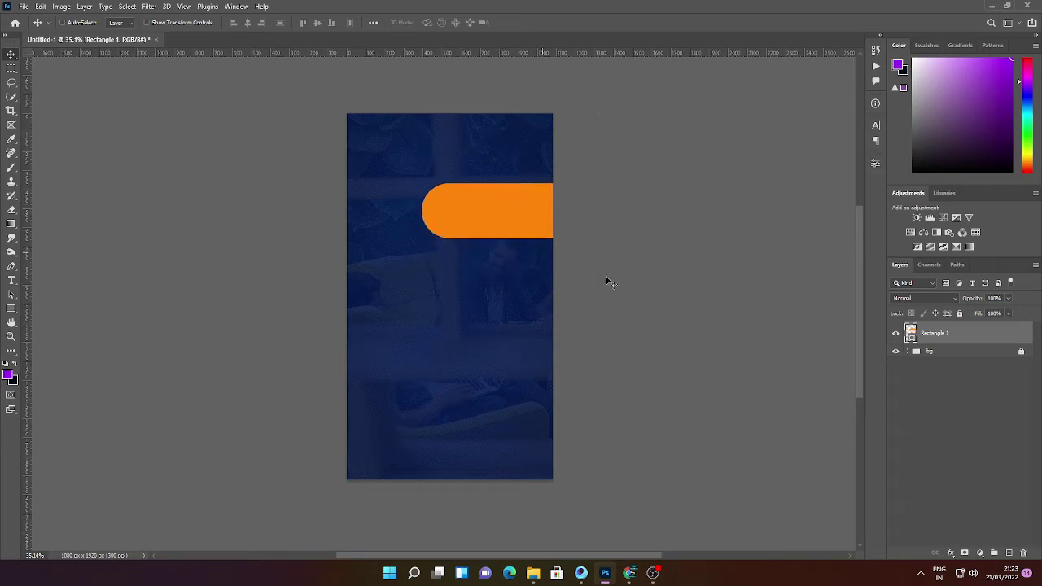
Step: Rotate the orange shape about -26° and pin it against the poster's top edge
key("ctrl+t")
left_click_drag(635, 237, 698, 225)
left_click_drag(479, 217, 501, 114)
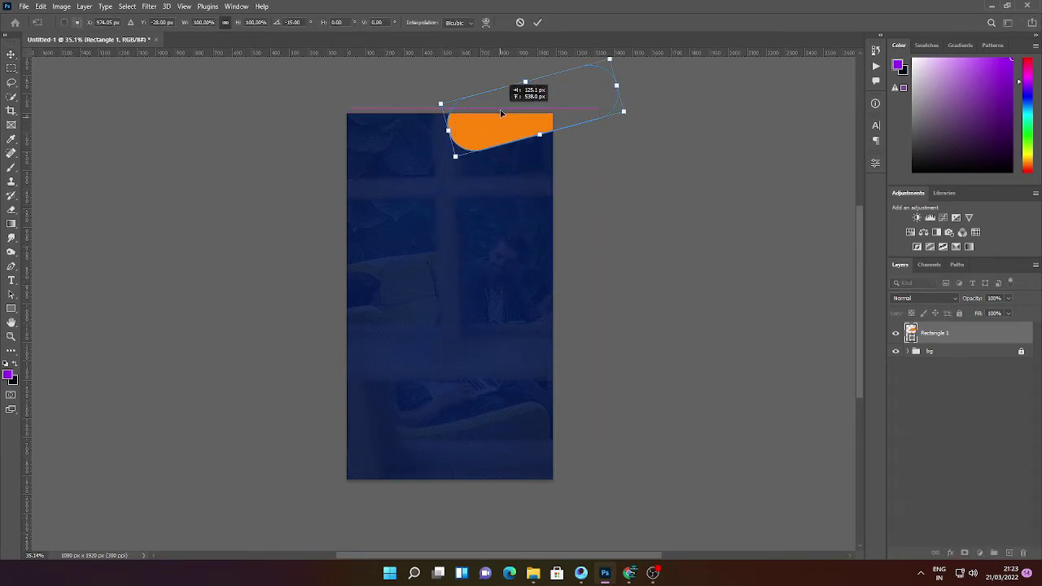
left_click_drag(670, 131, 670, 123)
mouse_move(519, 121)
left_mouse_down()
mouse_move(497, 104)
mouse_move(513, 103)
left_mouse_up()
key("Return")
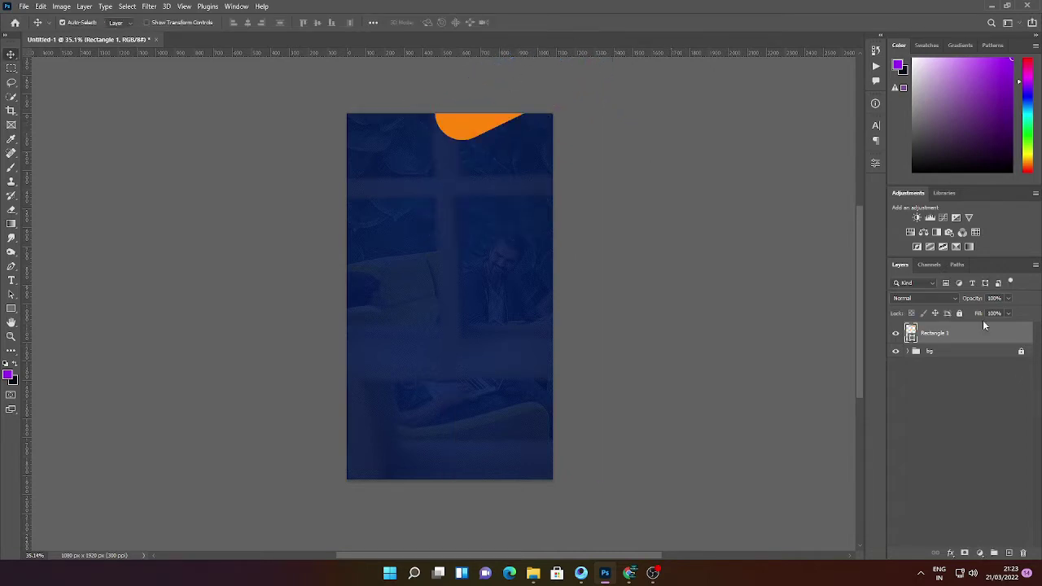
Step: Duplicate the orange rectangle layer and place the copy beneath the original
right_click(985, 332)
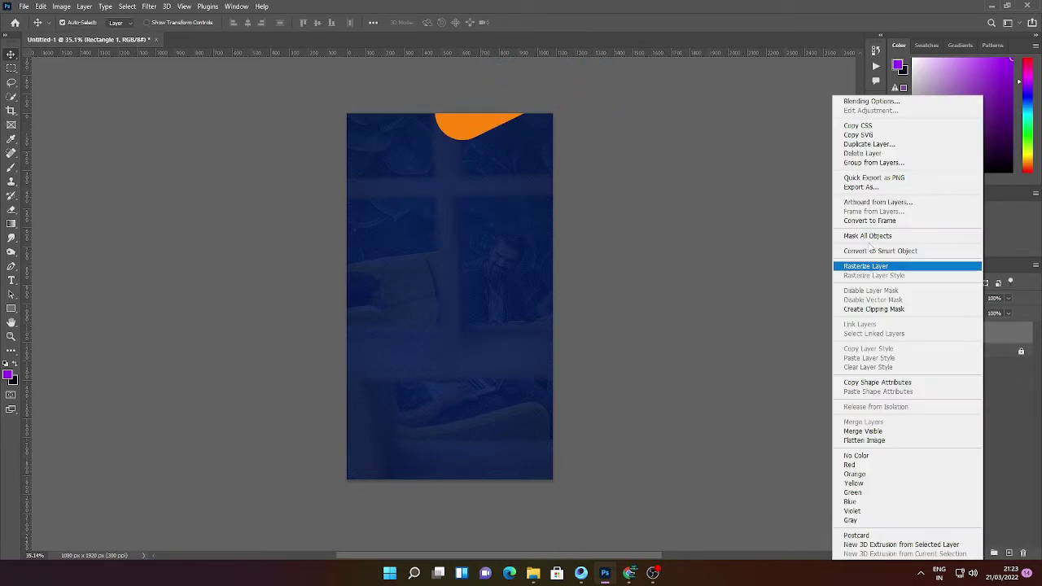
left_click(884, 144)
left_click(610, 159)
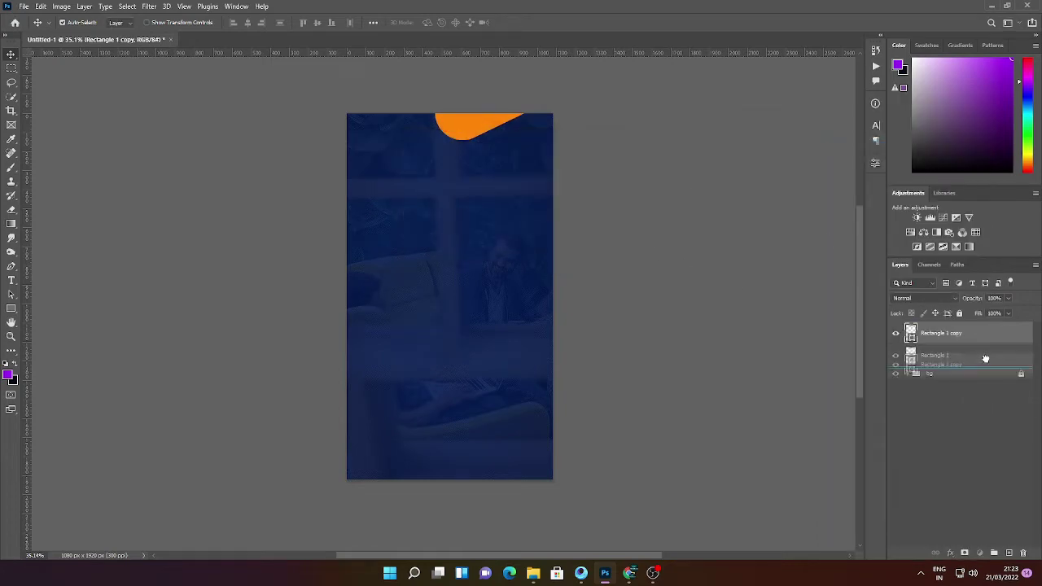
left_click_drag(940, 332, 940, 363)
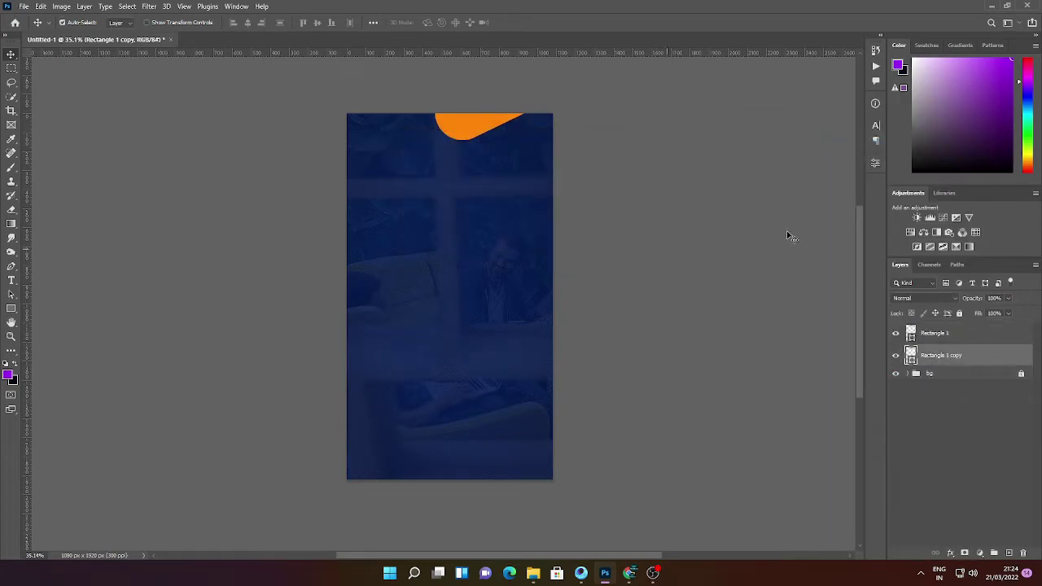
Step: Give the copy no fill and a white outline stroke
left_click(876, 164)
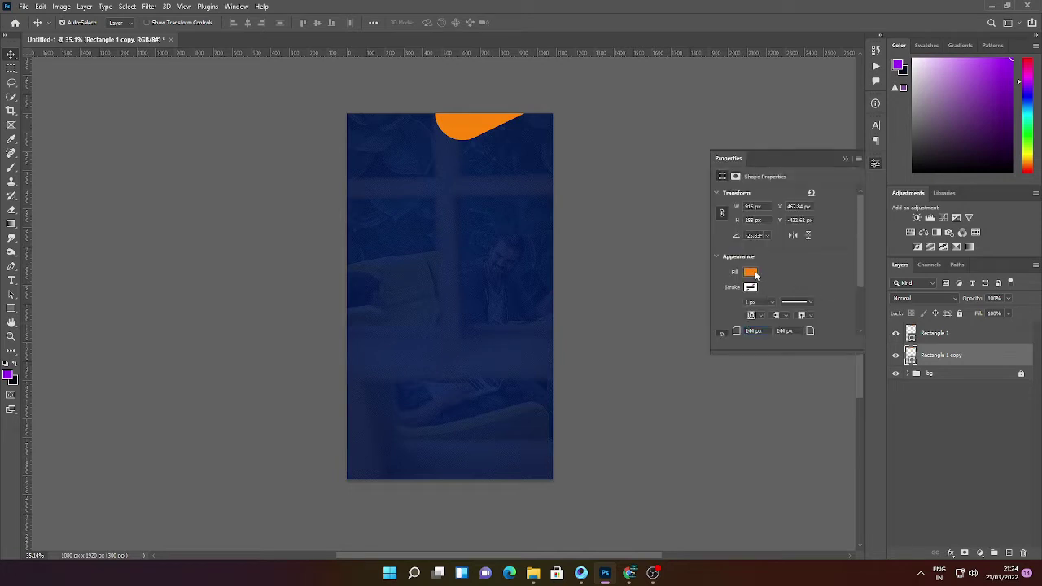
left_click(749, 272)
left_click(729, 293)
left_click(790, 262)
left_click(750, 287)
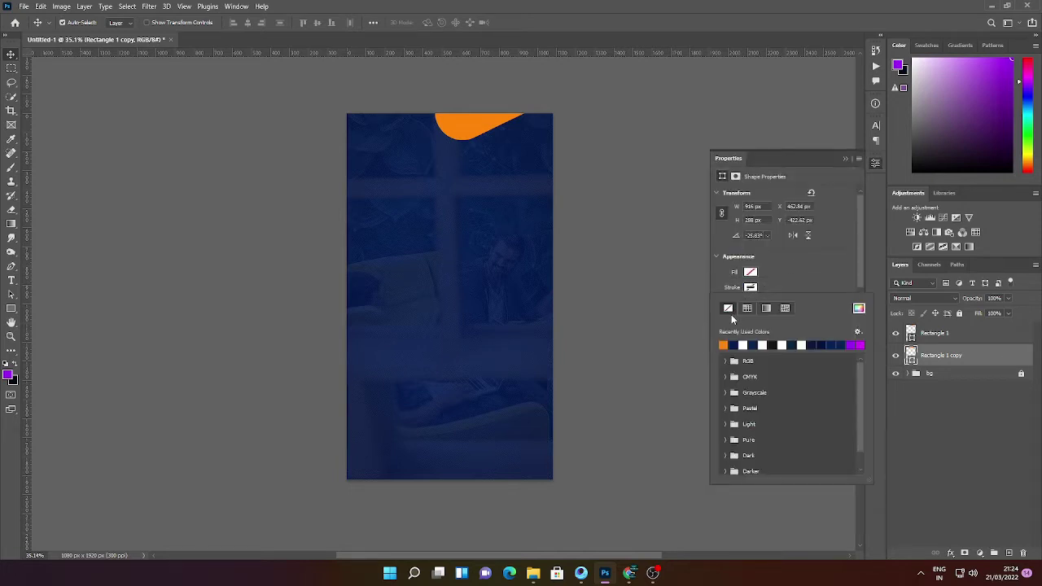
left_click(749, 344)
left_click(793, 286)
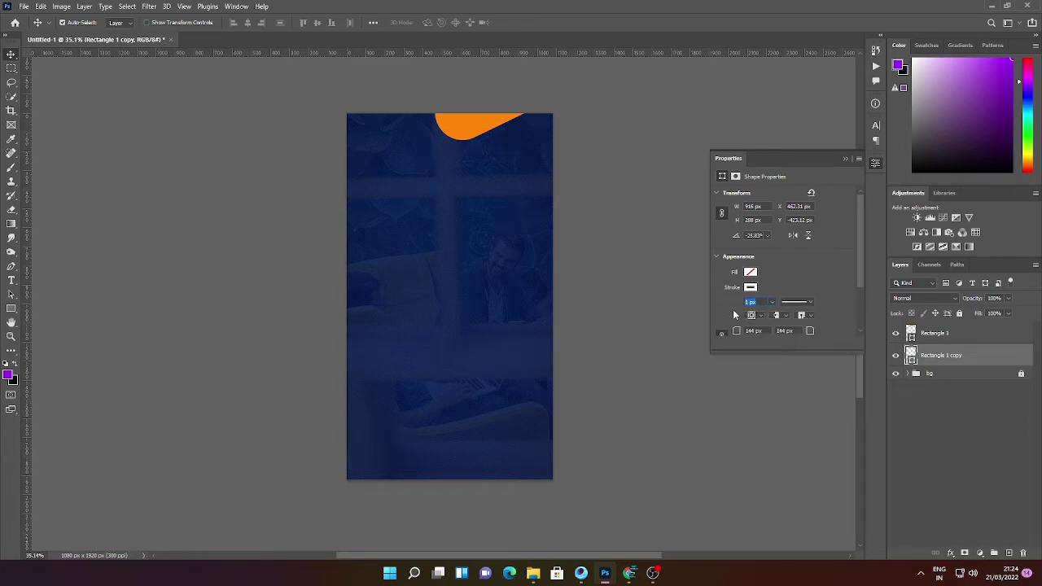
left_click(845, 159)
Step: Offset the white outline copy slightly down and to the right of the orange shape
scroll(477, 134, "up", 1)
scroll(477, 135, "up", 3)
scroll(477, 134, "up", 2)
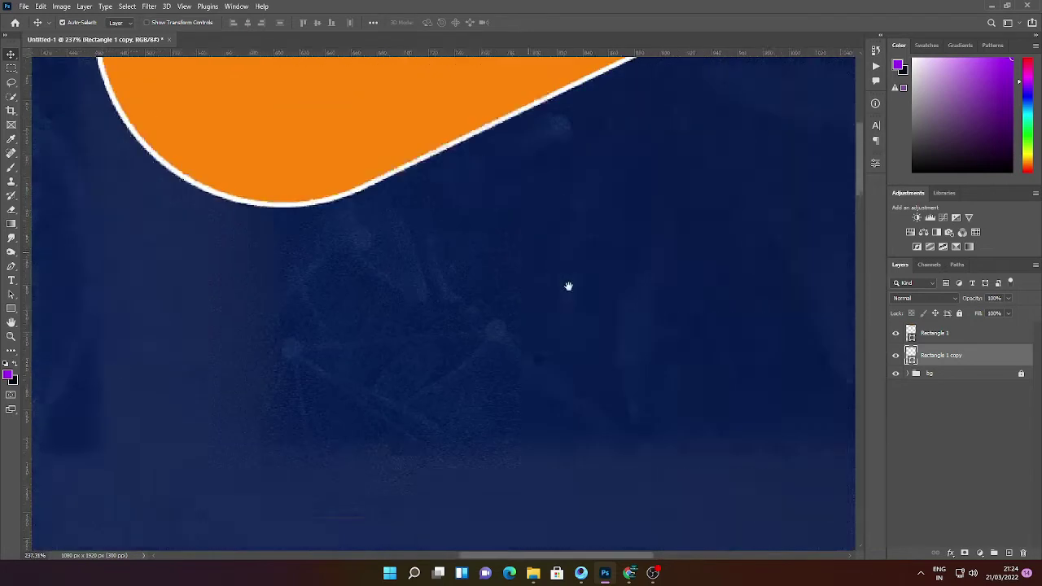
left_click(489, 187)
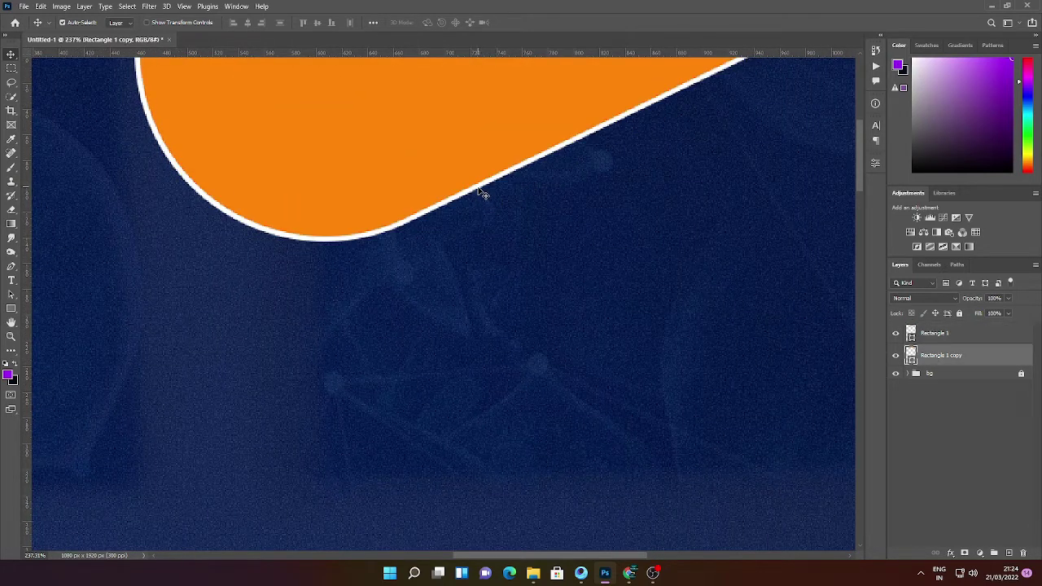
mouse_move(480, 205)
left_mouse_down()
mouse_move(505, 232)
mouse_move(494, 227)
left_mouse_up()
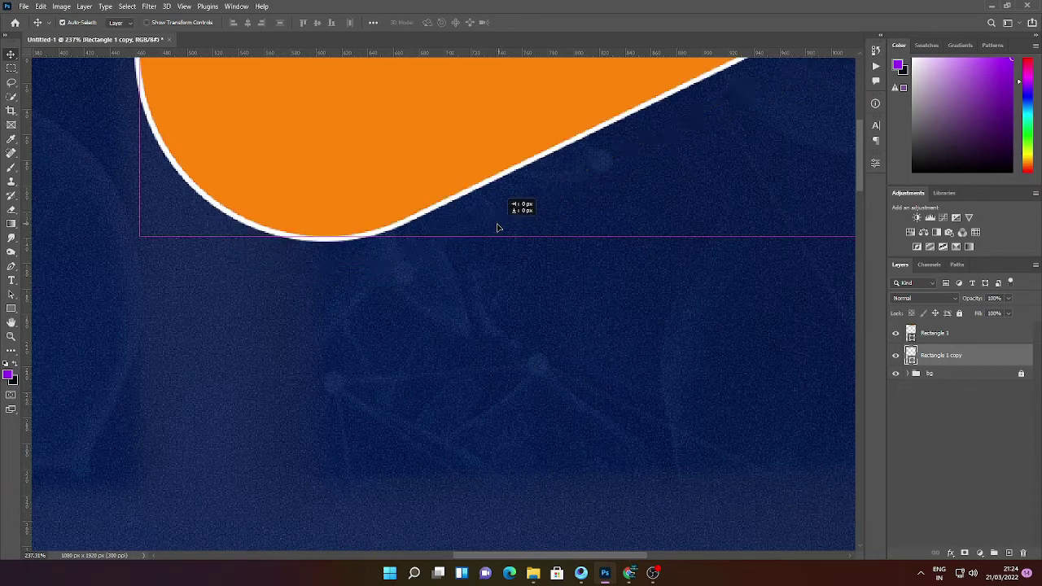
scroll(558, 276, "down", 3)
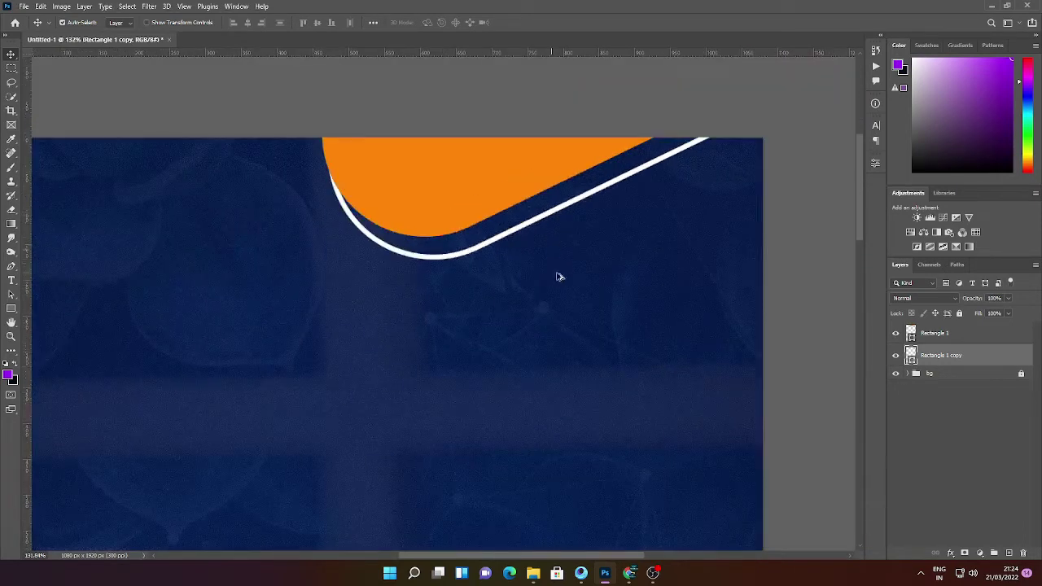
left_click(980, 474)
scroll(837, 437, "down", 4)
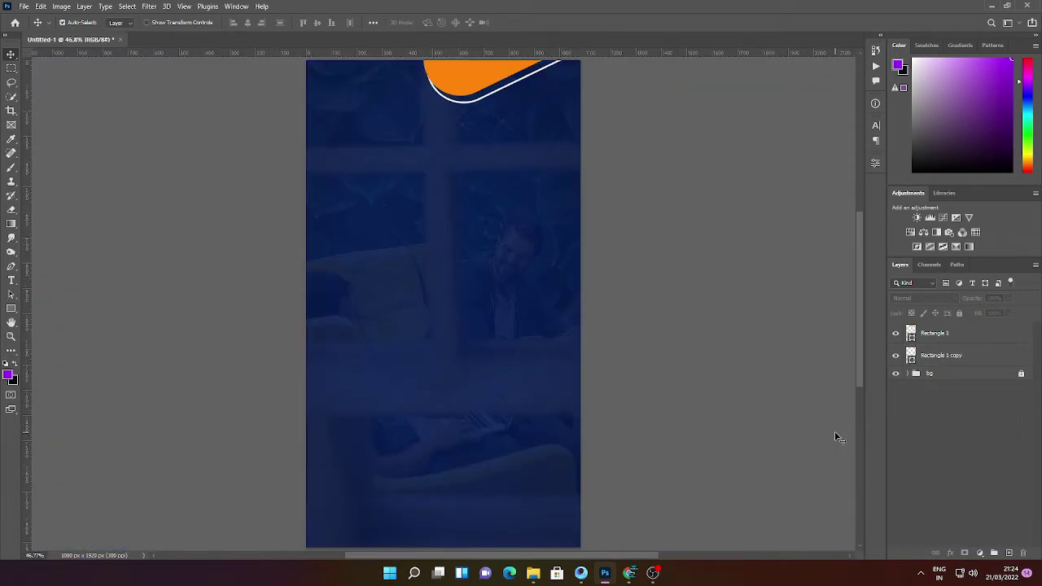
left_click(952, 357)
Step: Duplicate both the orange shape and its white outline layers
left_click(952, 334, "shift")
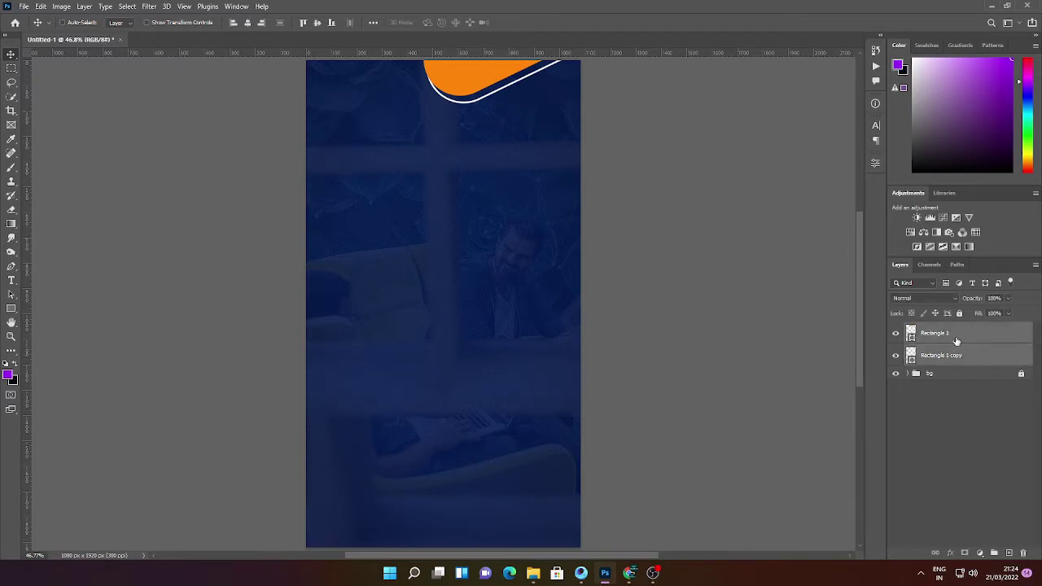
right_click(954, 336)
left_click(842, 144)
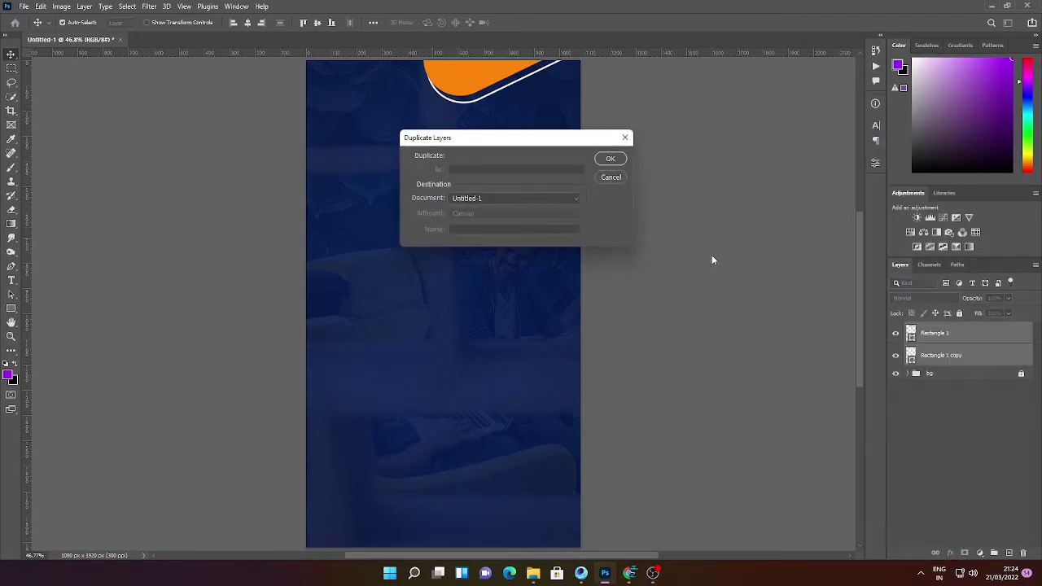
left_click(622, 159)
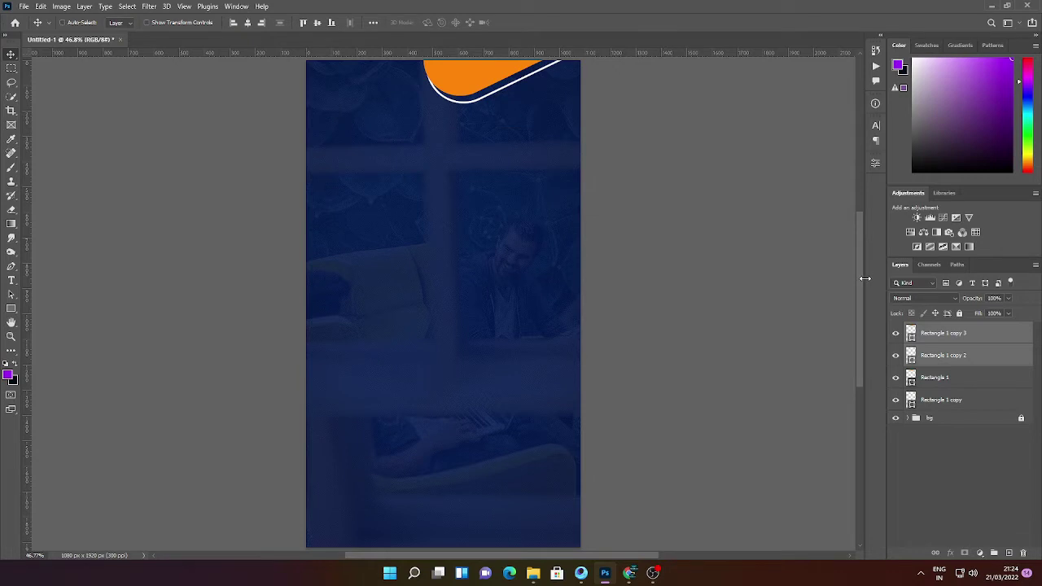
Step: Move the copies to the lower left, enlarge them to about 123% and tilt them
key("ctrl+t")
mouse_move(494, 101)
left_mouse_down()
mouse_move(322, 526)
mouse_move(327, 503)
mouse_move(332, 539)
left_mouse_up()
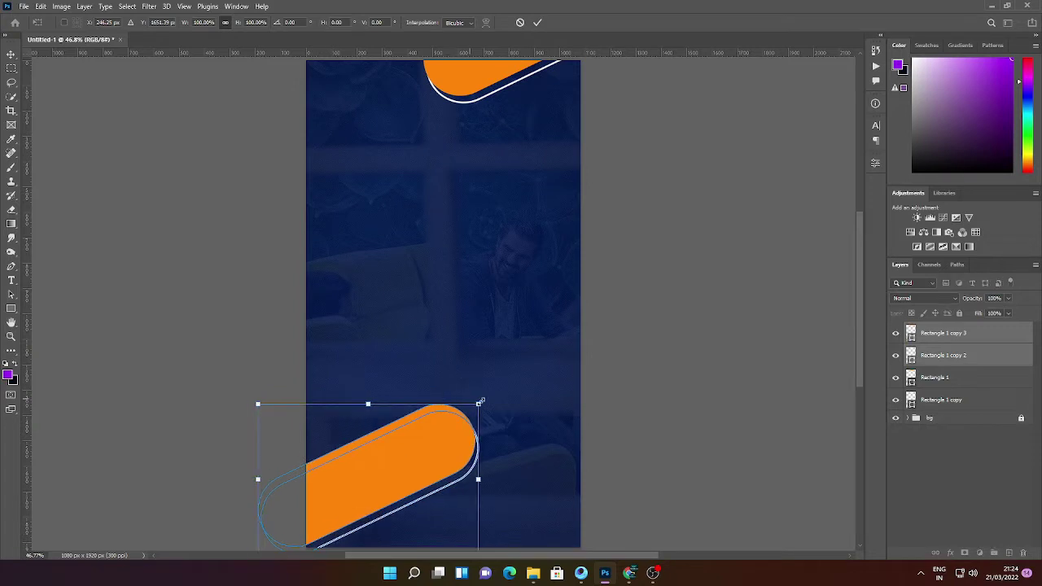
mouse_move(481, 402)
left_mouse_down()
mouse_move(509, 367)
mouse_move(500, 353)
left_mouse_up()
left_click_drag(435, 384, 447, 409)
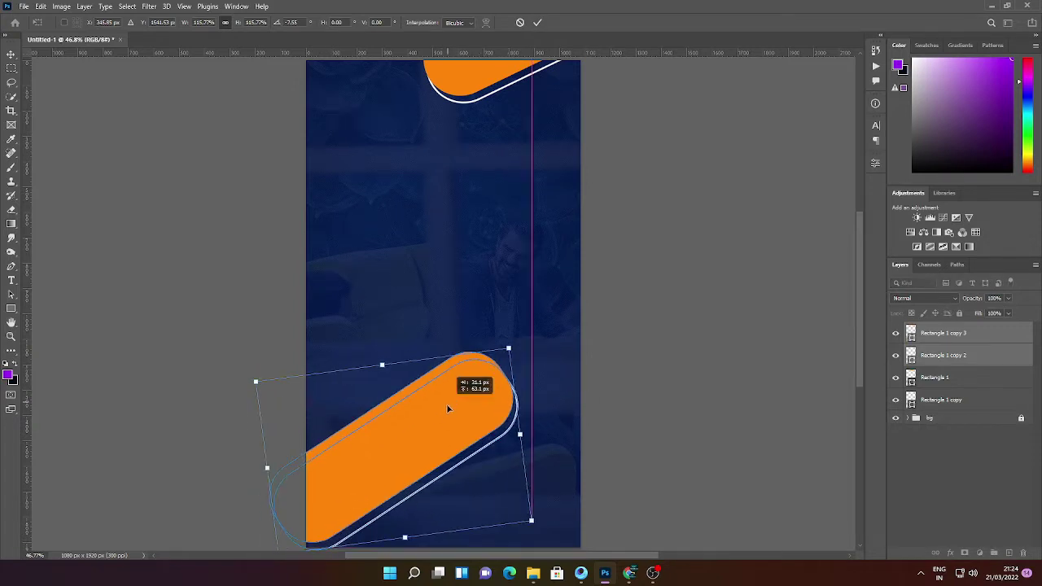
scroll(446, 403, "down", 2)
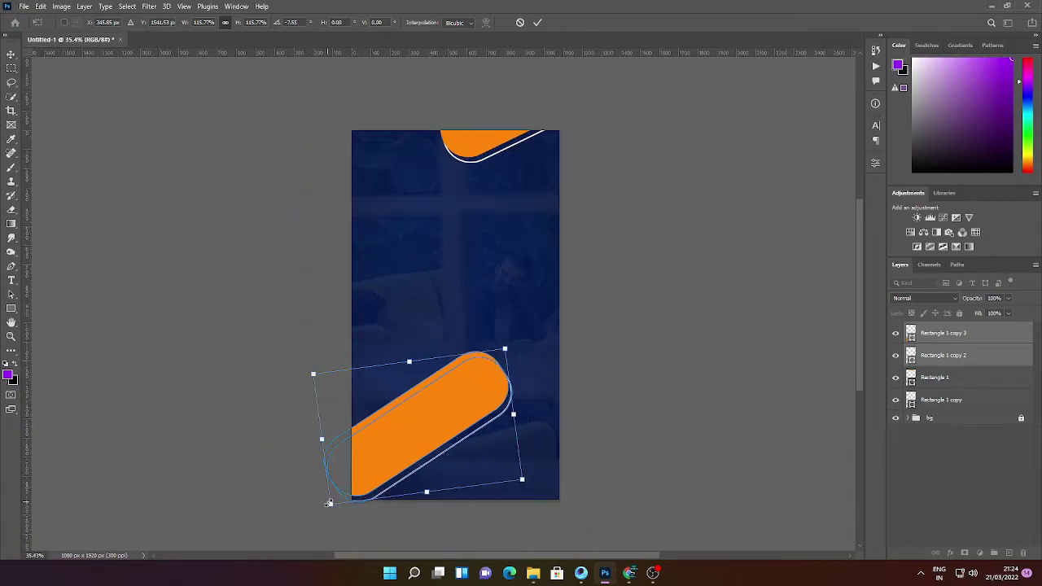
left_click_drag(329, 502, 319, 515)
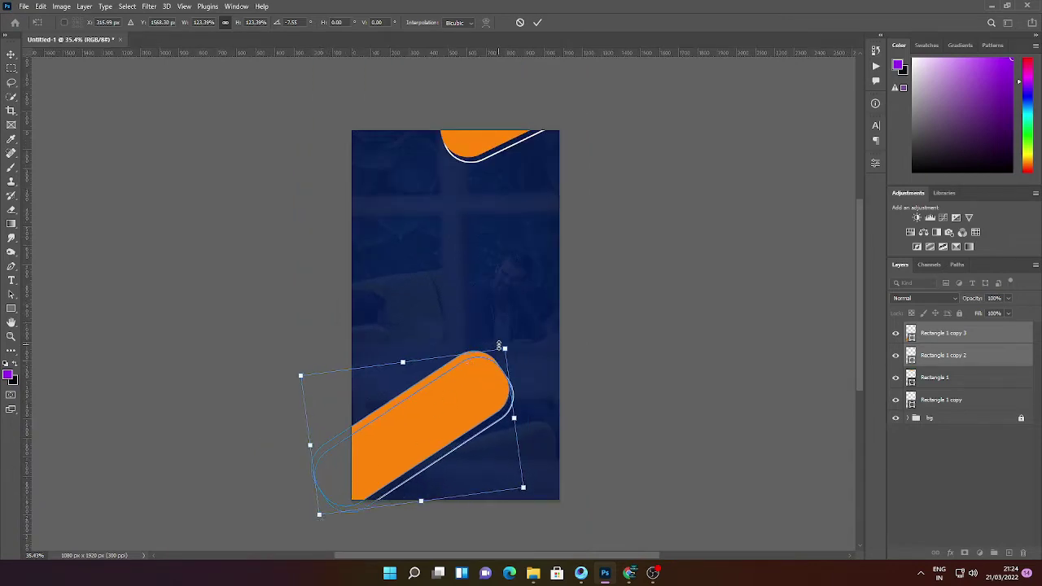
left_click_drag(499, 346, 527, 351)
left_click_drag(474, 386, 470, 379)
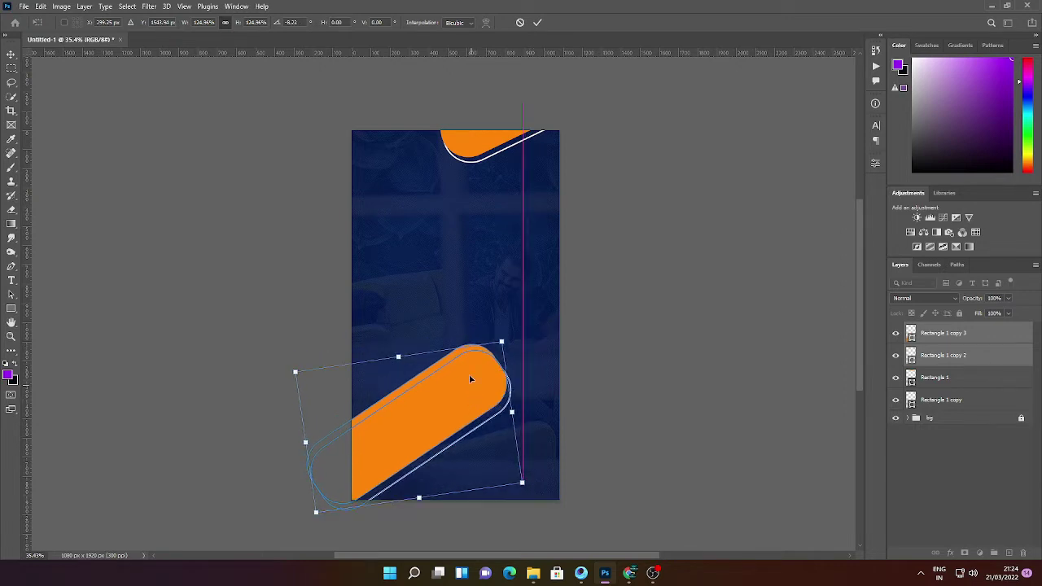
left_click(537, 22)
Step: Open Image.png from G:\PROJECT 1 and drag the businessman onto the poster
scroll(449, 403, "up", 1)
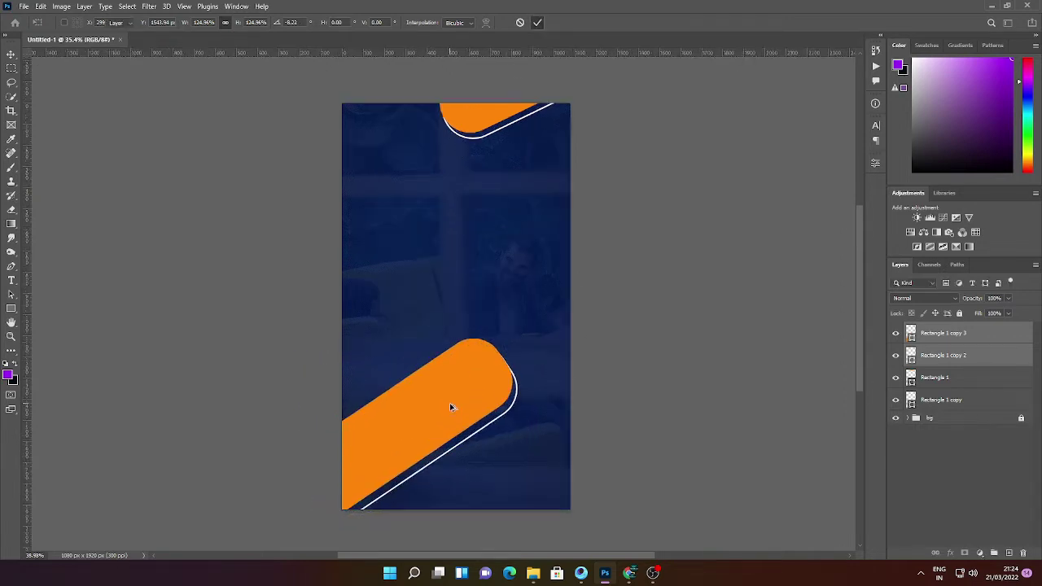
scroll(449, 403, "up", 2)
left_click(32, 7)
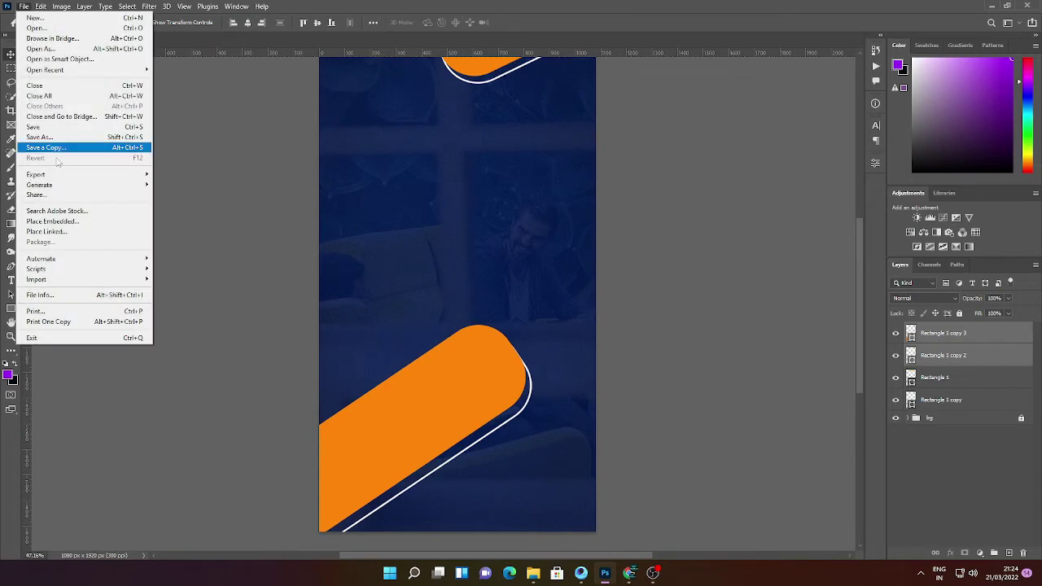
left_click(51, 232)
left_click(45, 238)
double_click(305, 201)
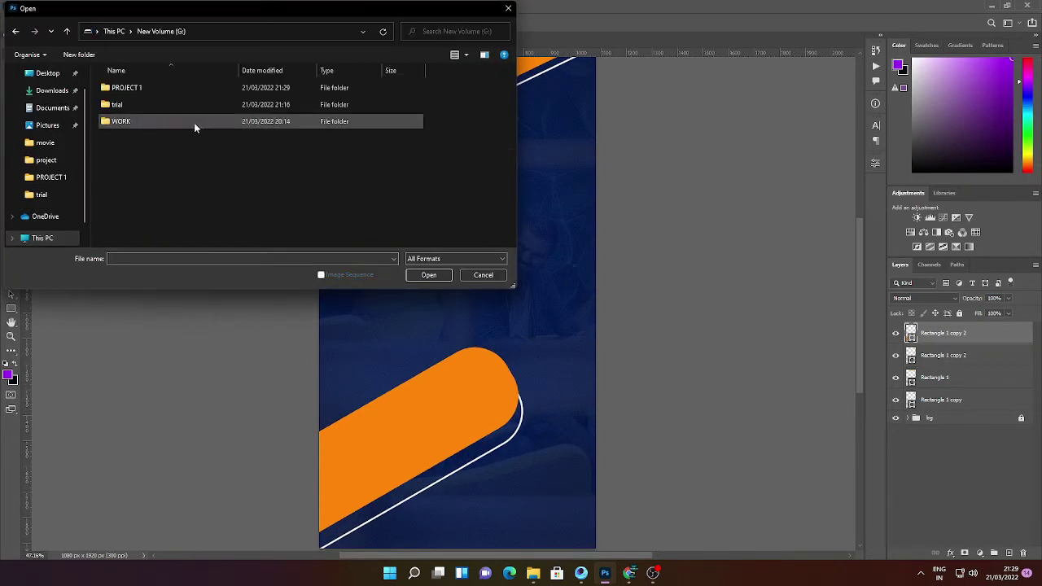
double_click(154, 83)
double_click(436, 107)
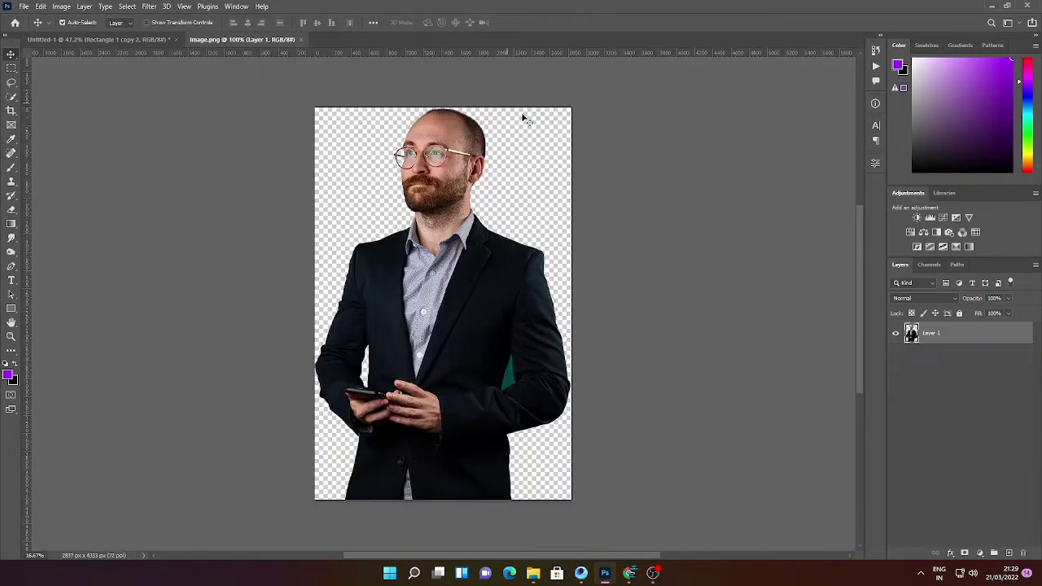
mouse_move(521, 112)
left_mouse_down()
mouse_move(148, 45)
mouse_move(447, 373)
left_mouse_up()
Step: Scale the businessman down and position him over the lower-left orange shape
key("ctrl+t")
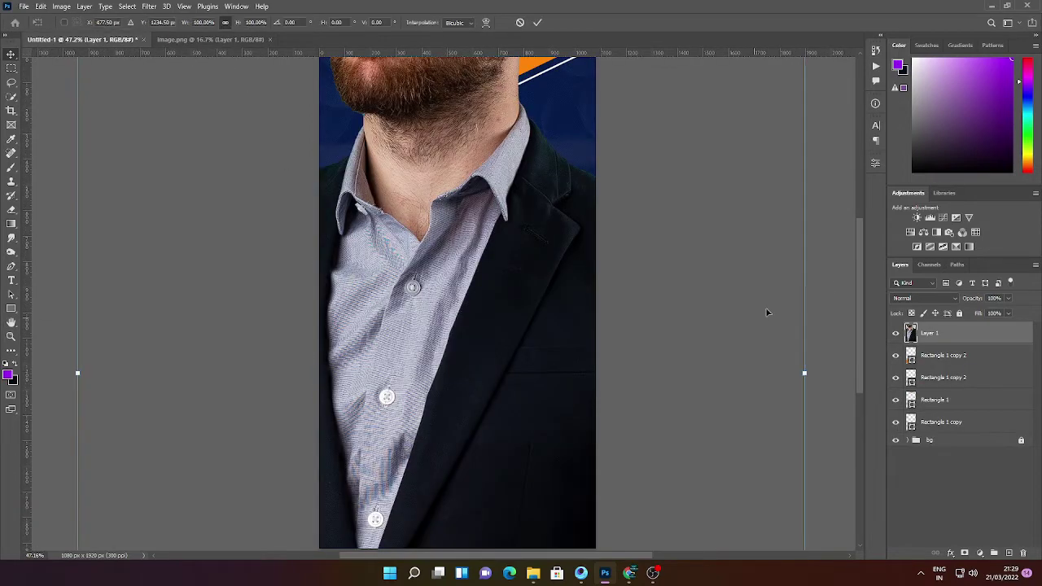
mouse_move(807, 372)
left_mouse_down()
mouse_move(299, 362)
mouse_move(500, 239)
left_mouse_up()
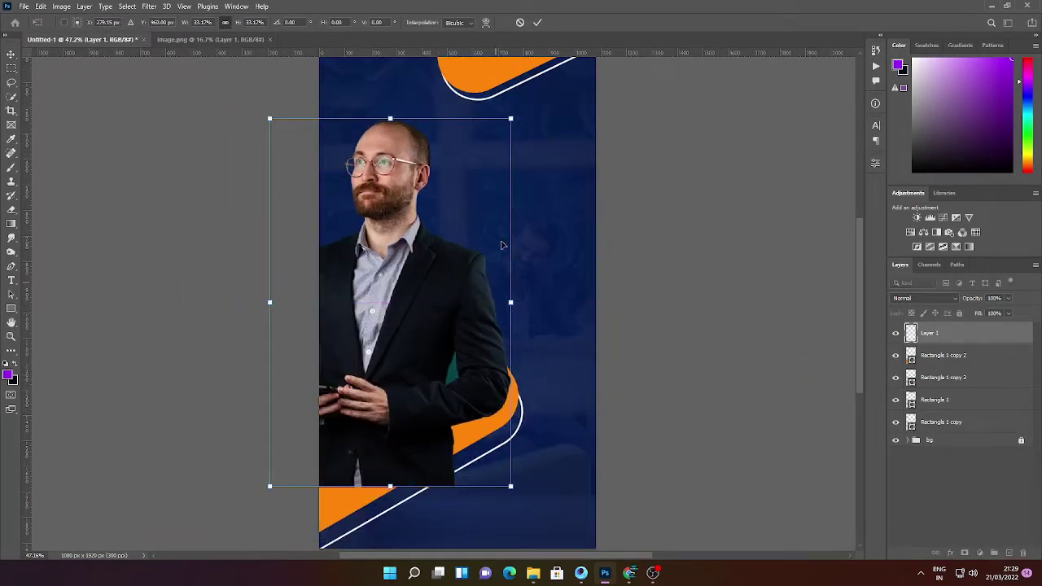
left_click_drag(509, 116, 488, 154)
left_click_drag(407, 244, 477, 281)
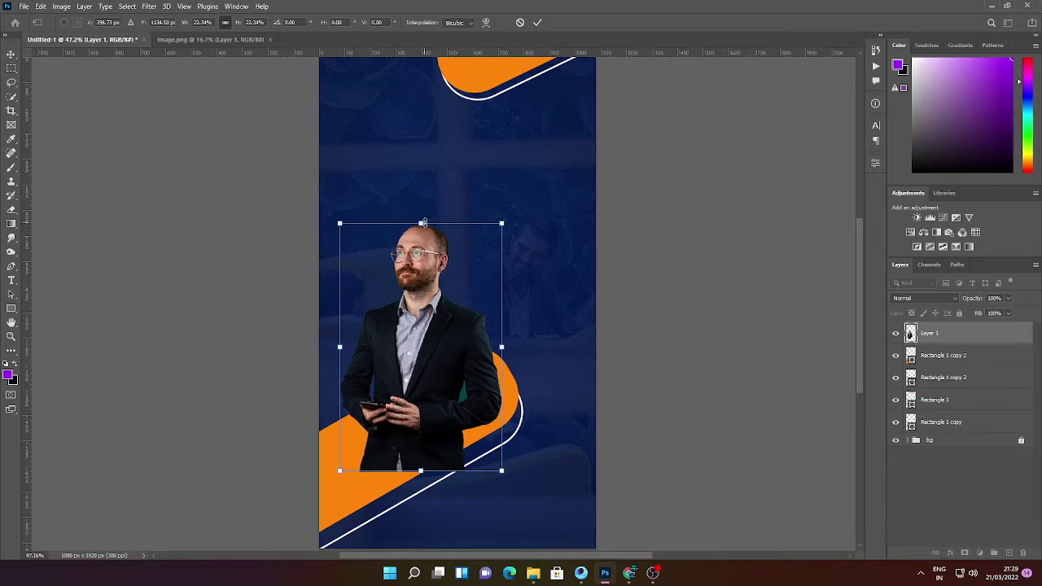
left_click_drag(502, 223, 512, 193)
left_click_drag(407, 257, 420, 307)
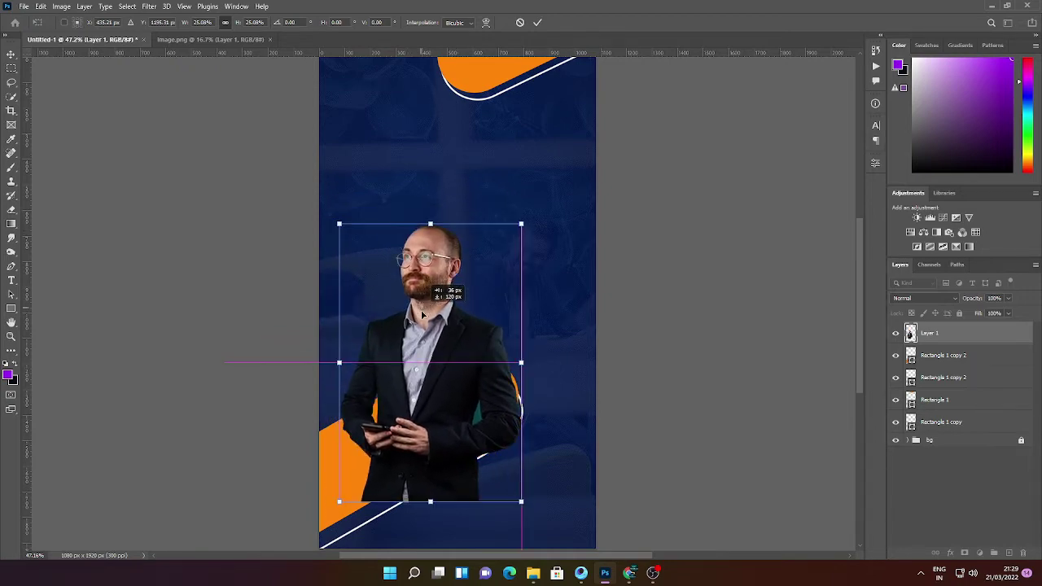
left_click_drag(470, 223, 470, 205)
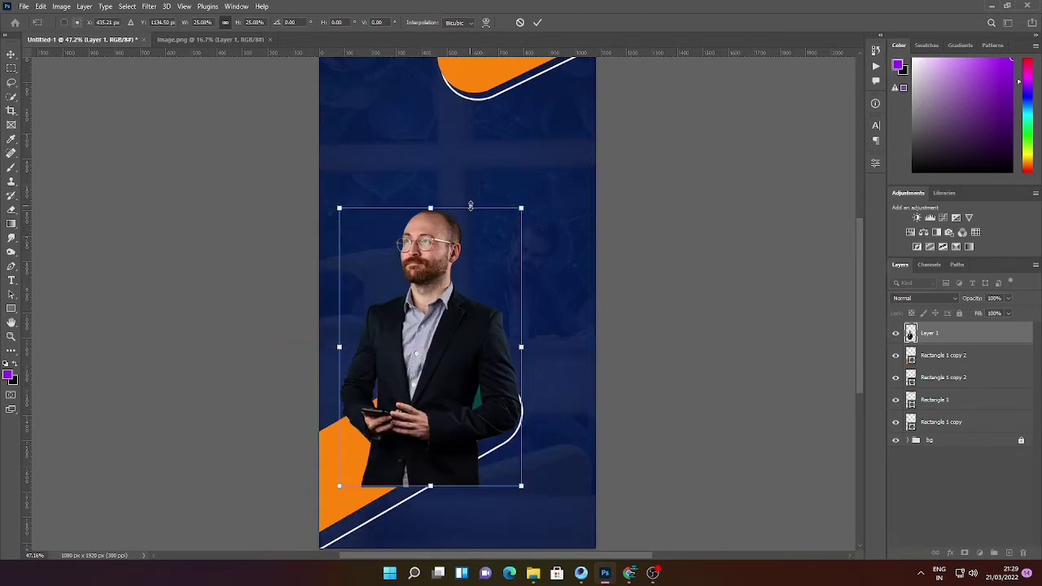
left_click_drag(430, 485, 430, 511)
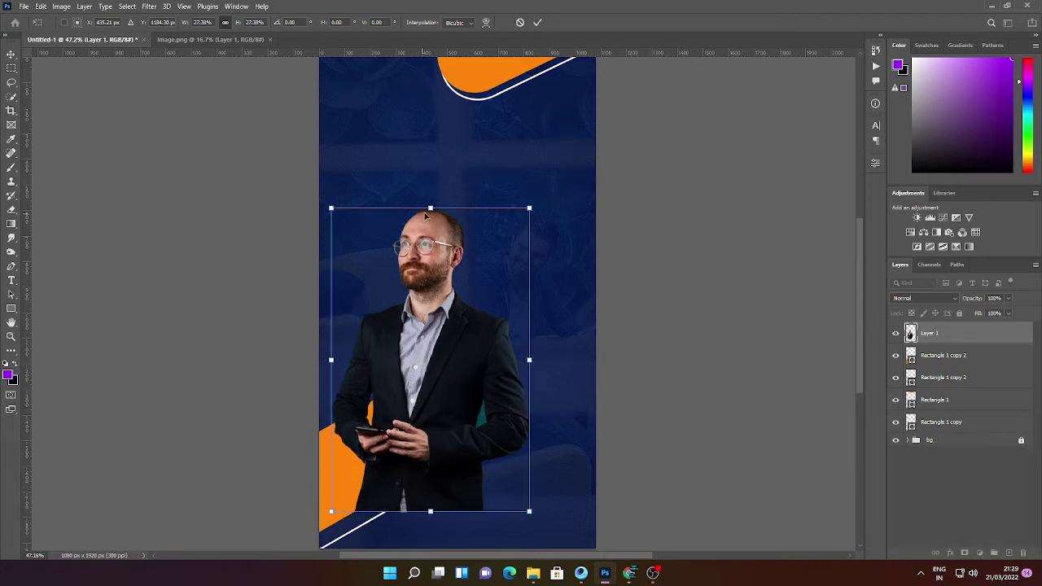
left_click_drag(428, 207, 427, 201)
key("Return")
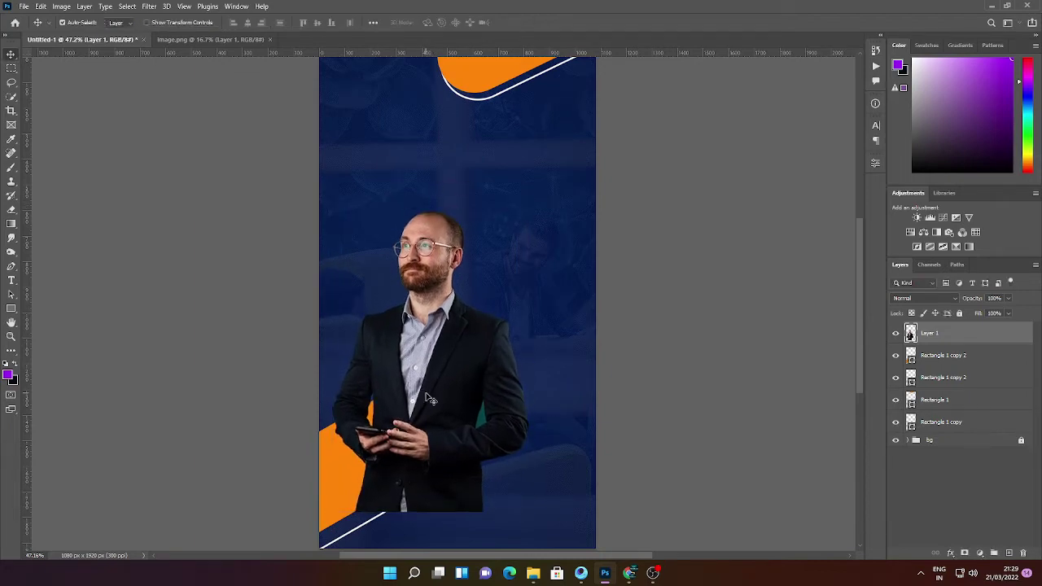
left_click_drag(426, 394, 416, 403)
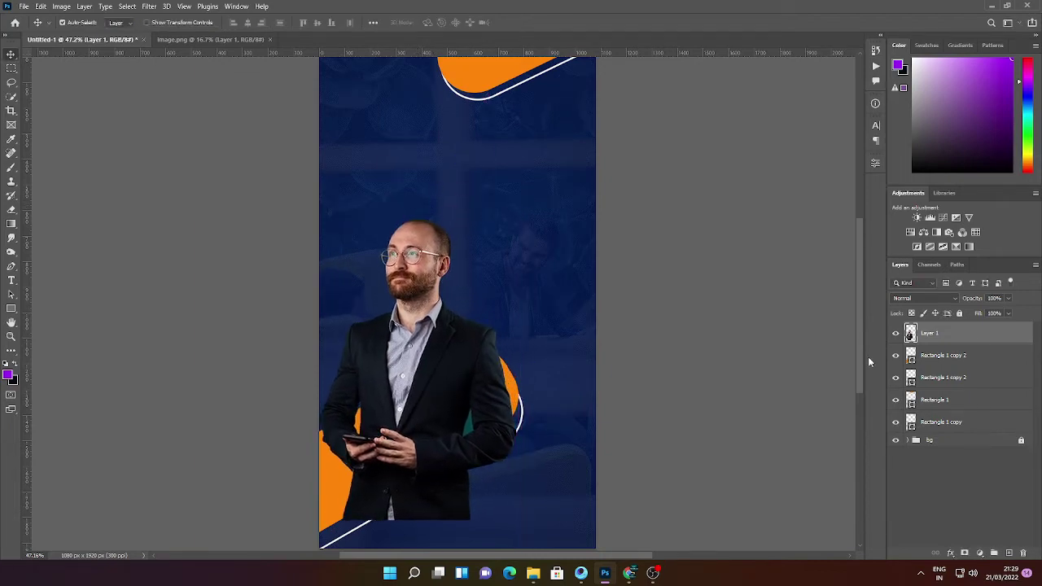
left_click(911, 355, "ctrl")
Step: With the Eraser and an inverted selection, erase the businessman's body below the diagonal line
left_click(12, 210)
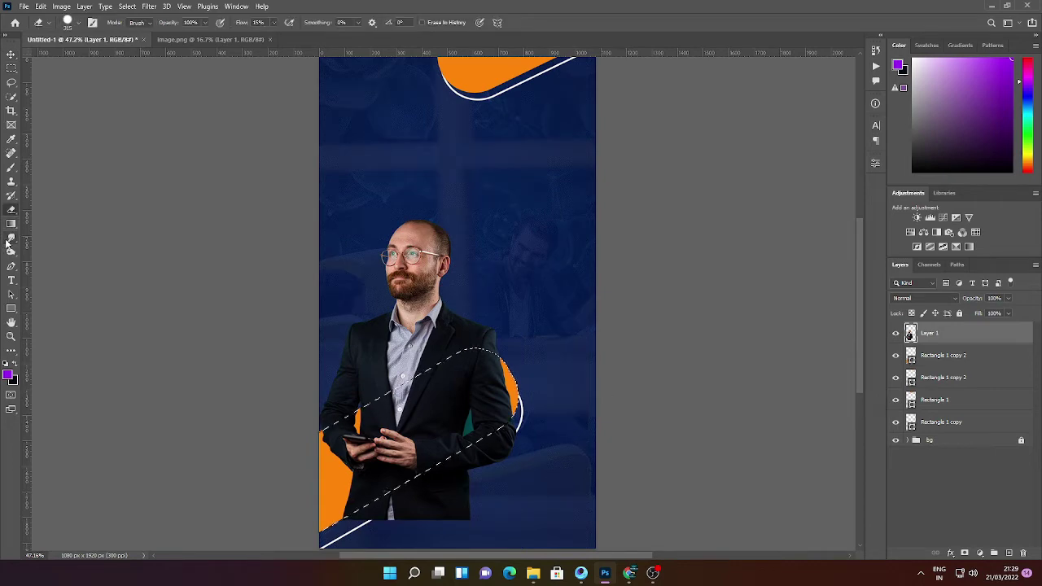
right_click(11, 210)
left_click(49, 209)
left_click_drag(472, 490, 338, 529)
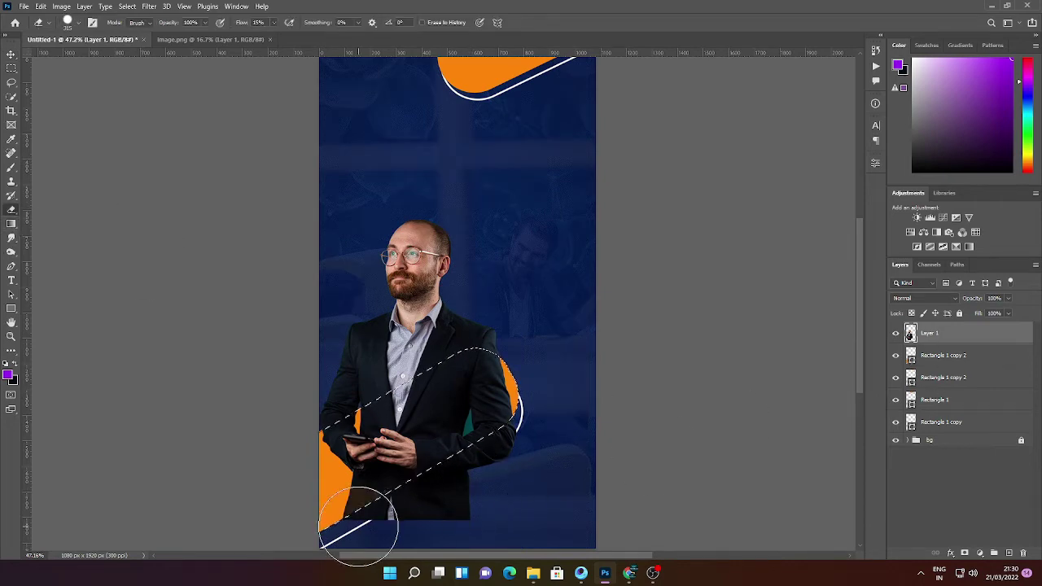
key("ctrl+shift+i")
mouse_move(430, 496)
left_mouse_down()
mouse_move(481, 465)
mouse_move(419, 509)
left_mouse_up()
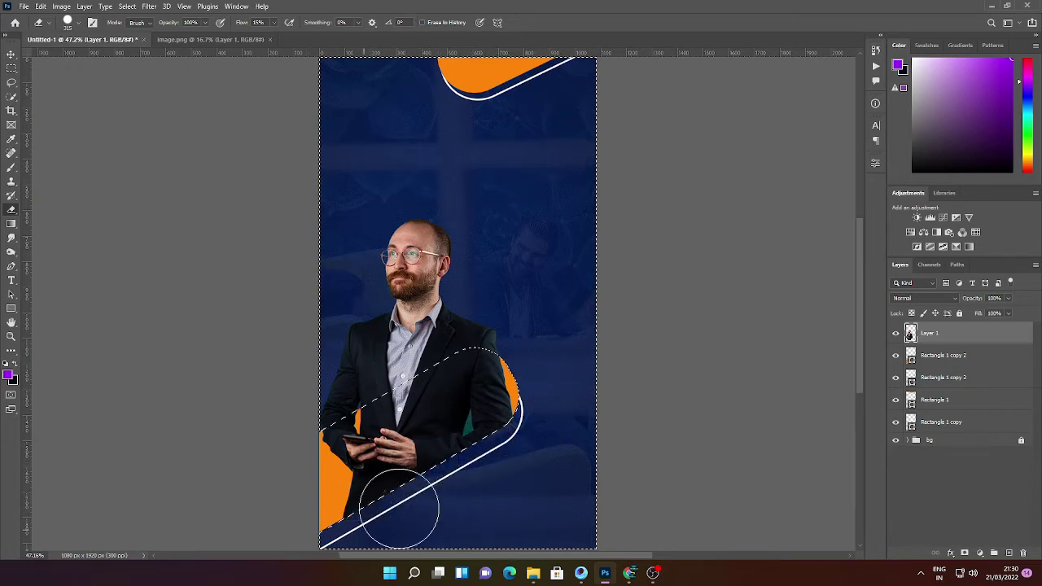
Step: Remove the teal patch beside his jacket with the Magic Eraser and deselect
right_click(13, 209)
left_click(48, 210)
scroll(464, 431, "up", 5)
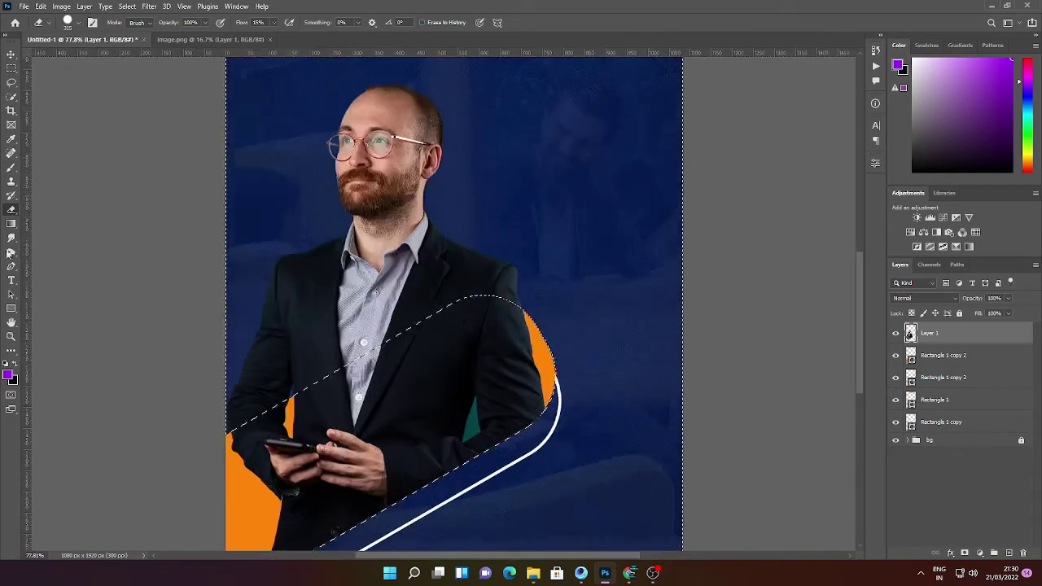
right_click(13, 209)
left_click(64, 230)
left_click(476, 420)
key("ctrl+d")
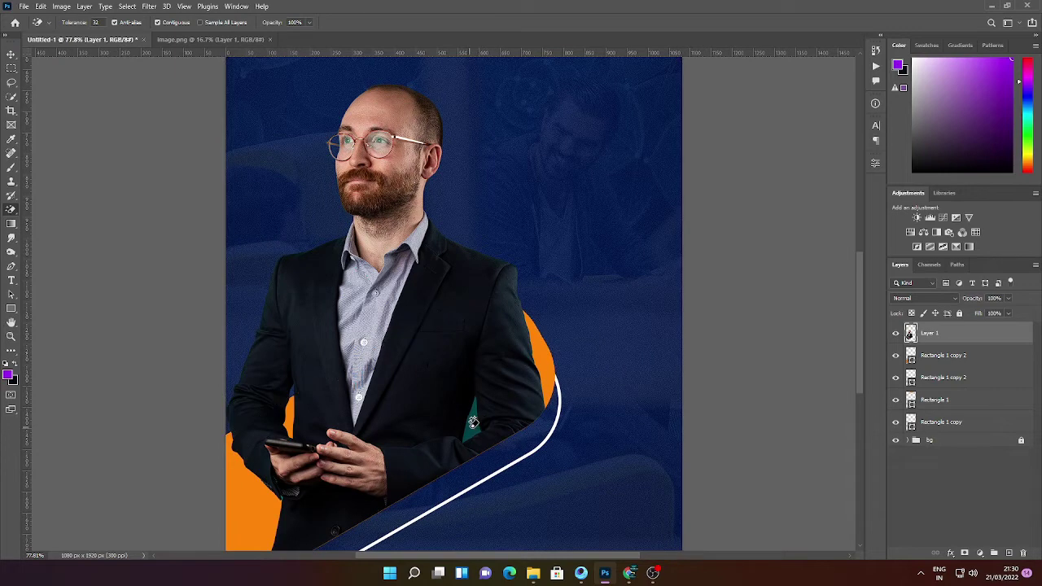
key("v")
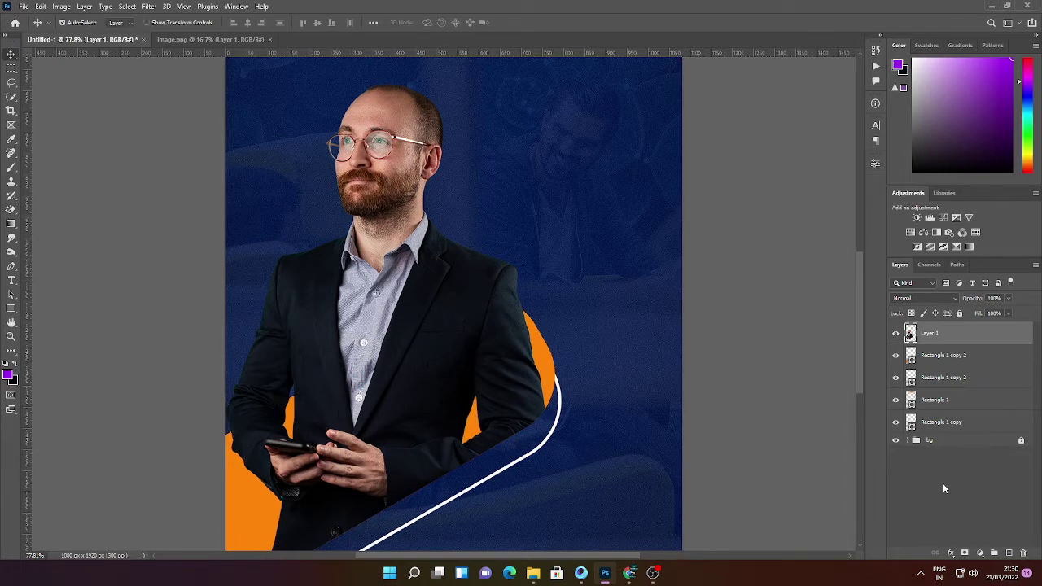
left_click(943, 486)
scroll(477, 241, "down", 5)
Step: Type the headline WE'RE CREATIVE near the top of the poster
key("t")
left_click(489, 187)
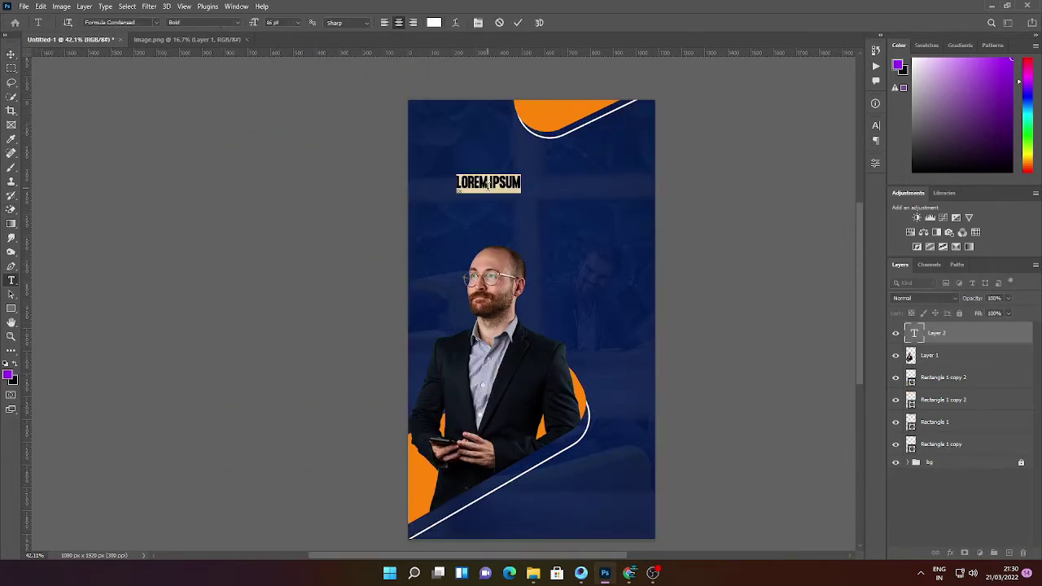
type("WE'R")
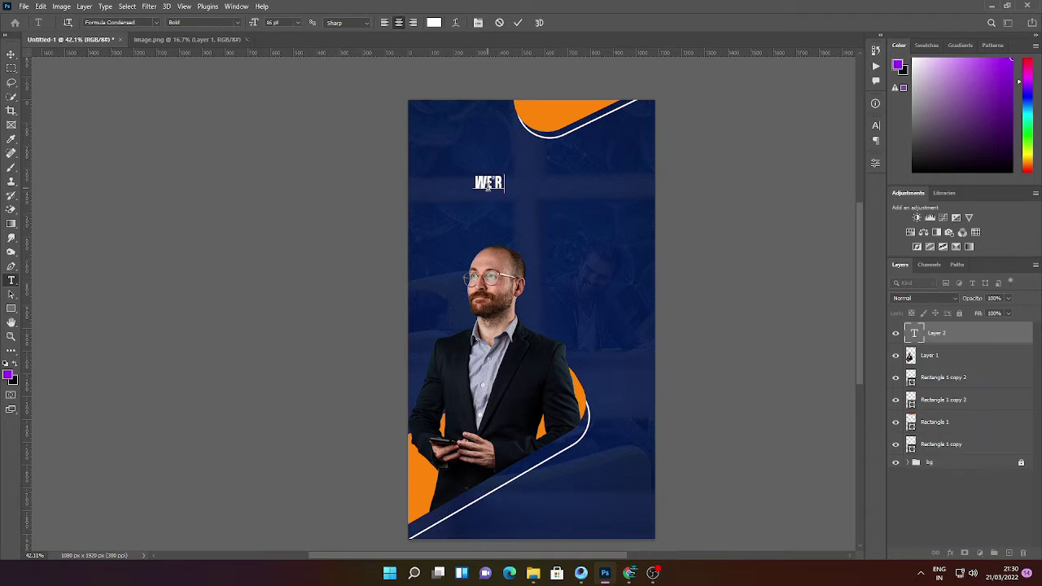
type("E CRE")
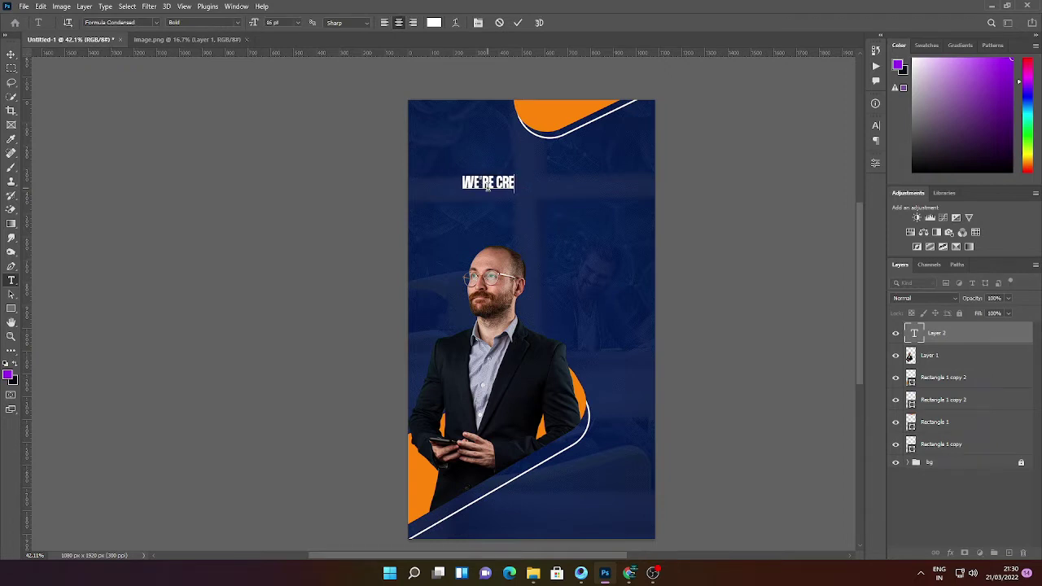
type("ATIVE")
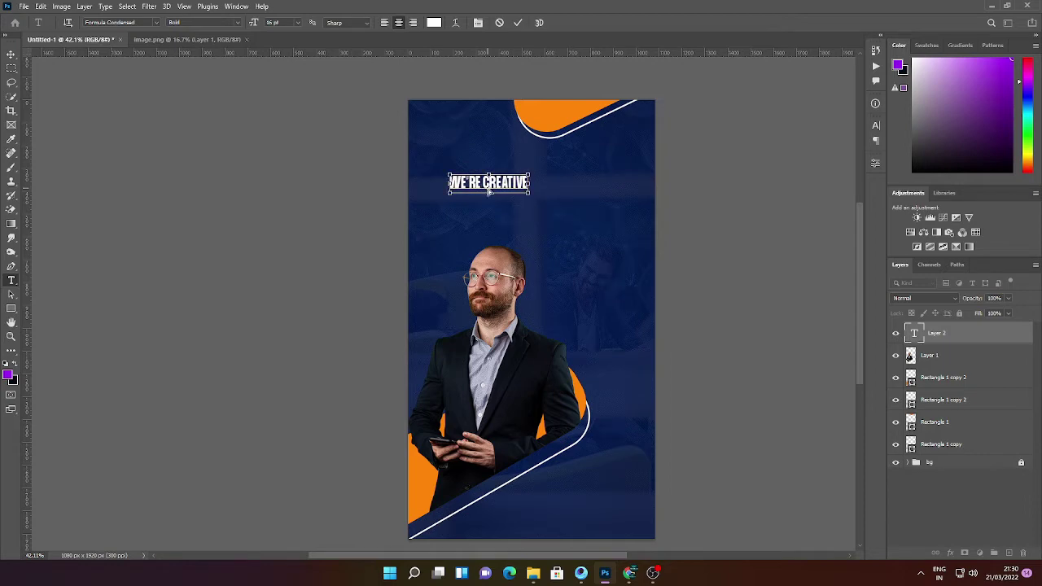
Step: Enlarge CREATIVE and colour WE'RE orange, then discard this headline attempt
double_click(488, 187)
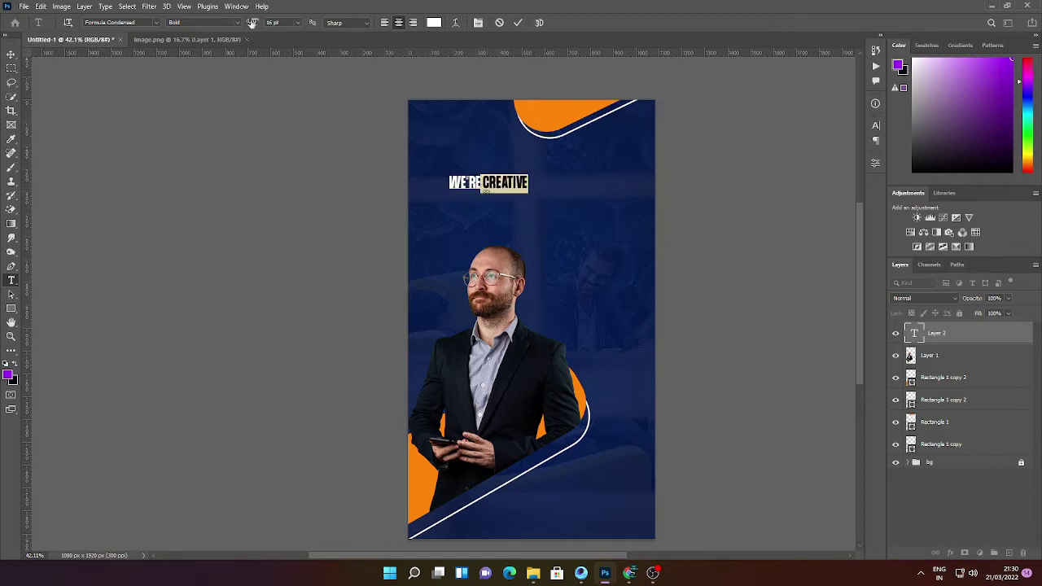
left_click_drag(252, 23, 267, 23)
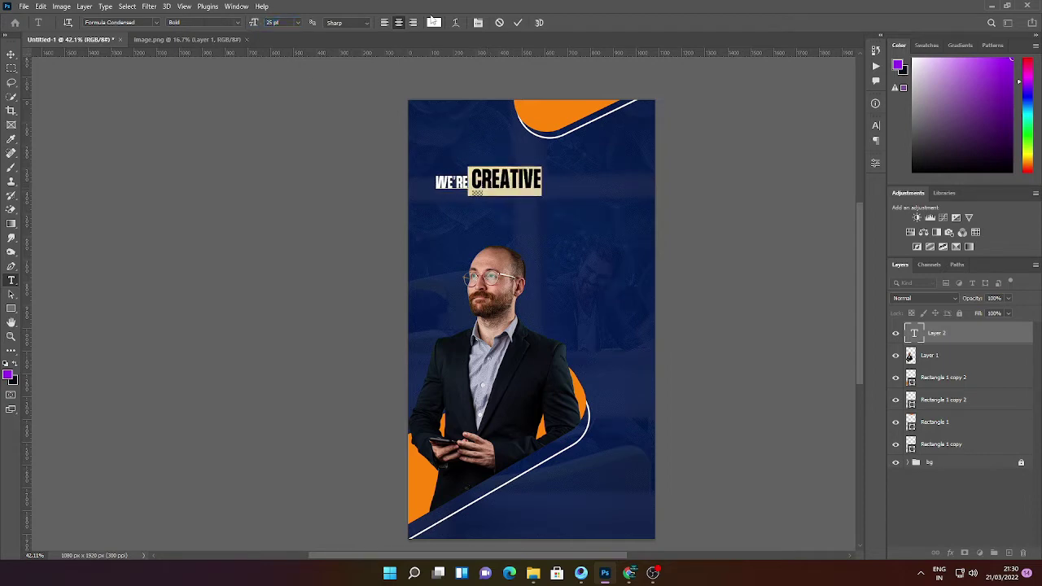
left_click(433, 22)
left_click(806, 261)
left_click(236, 22)
left_click_drag(471, 179, 416, 185)
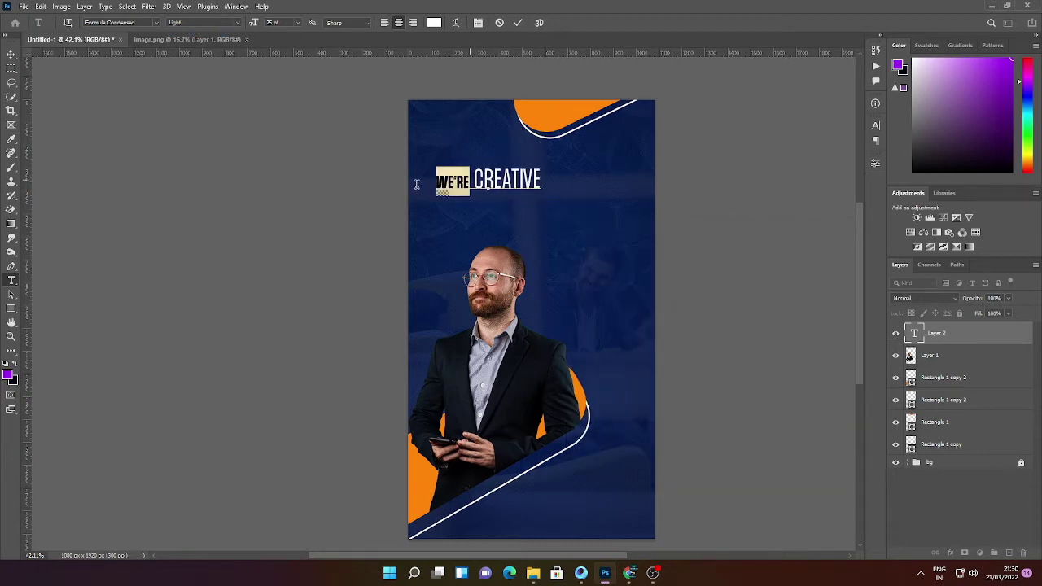
left_click(429, 22)
left_click(820, 260)
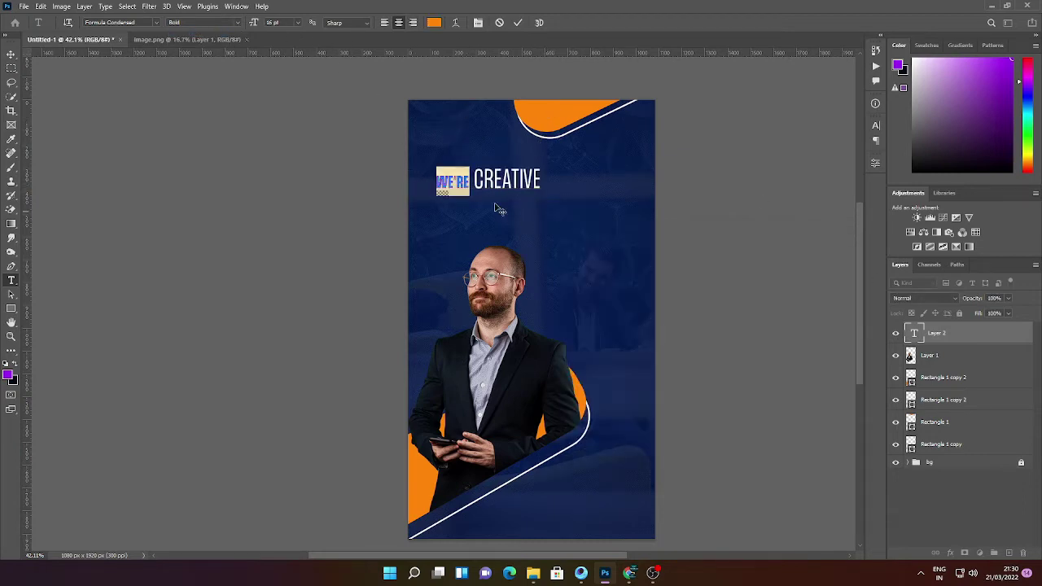
left_click(500, 23)
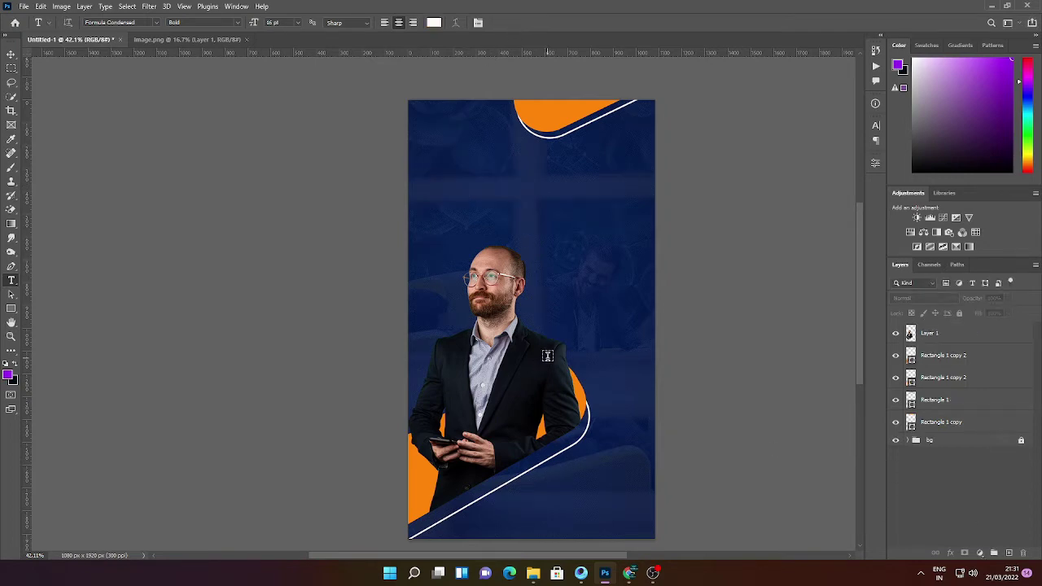
Step: Restart the headline, enlarging CREATIVE to 26 pt and colouring WE'RE orange
left_click(446, 189)
type("WE'RE CREATIVE")
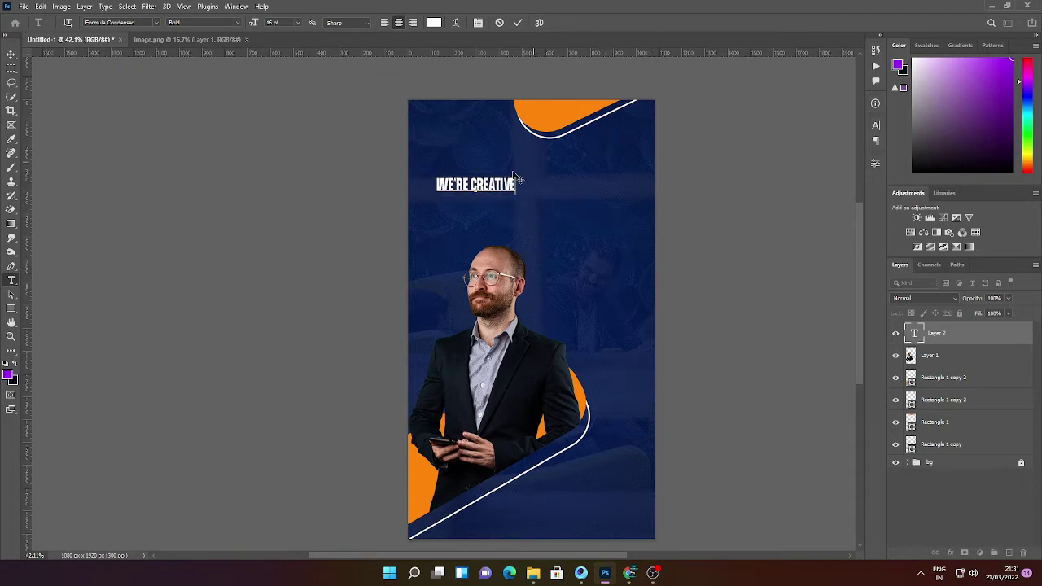
left_click_drag(254, 22, 256, 26)
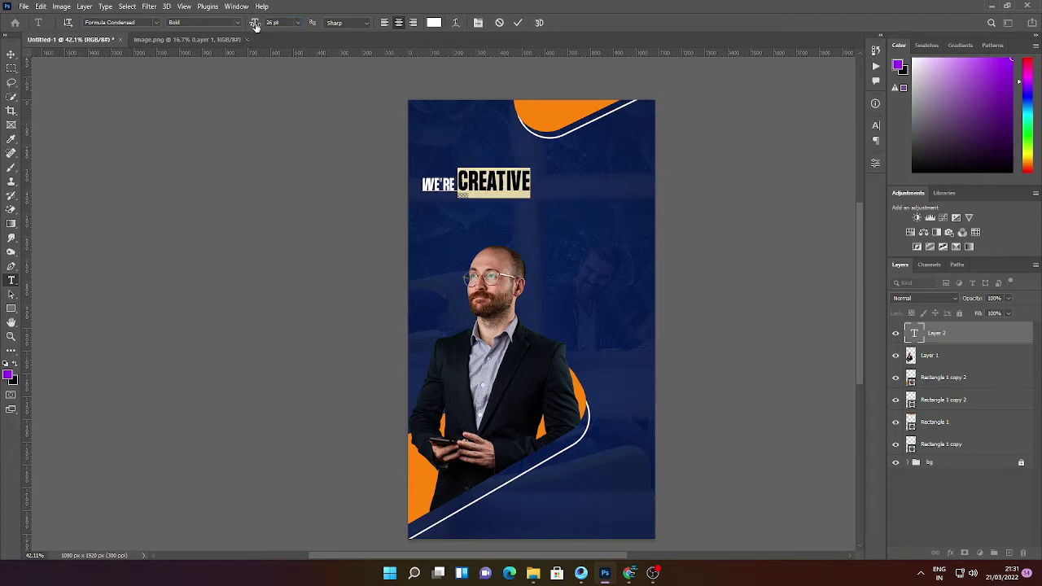
scroll(203, 22, "up", 2)
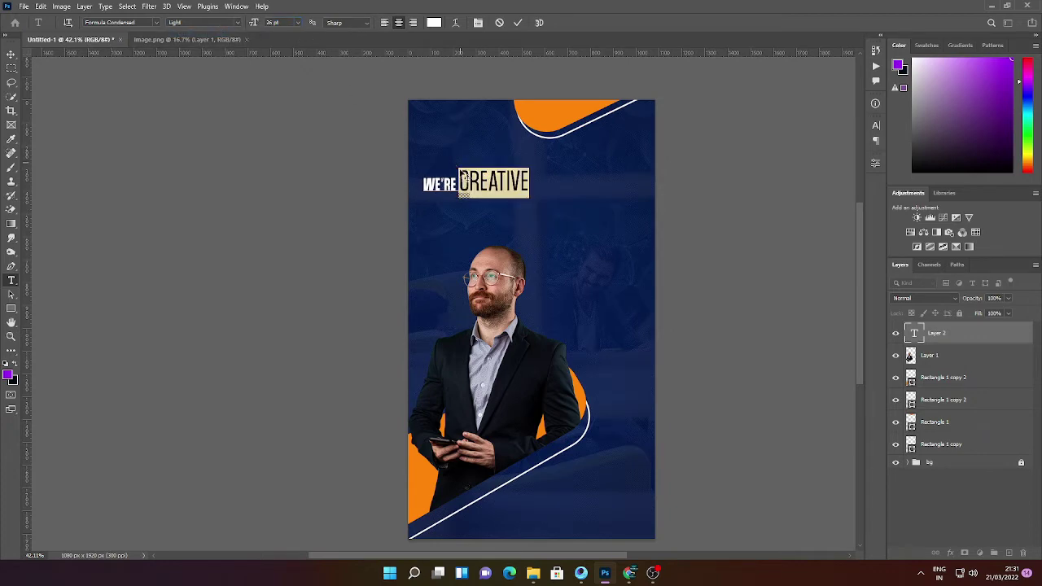
left_click_drag(458, 184, 411, 151)
left_click(434, 22)
left_click(814, 260)
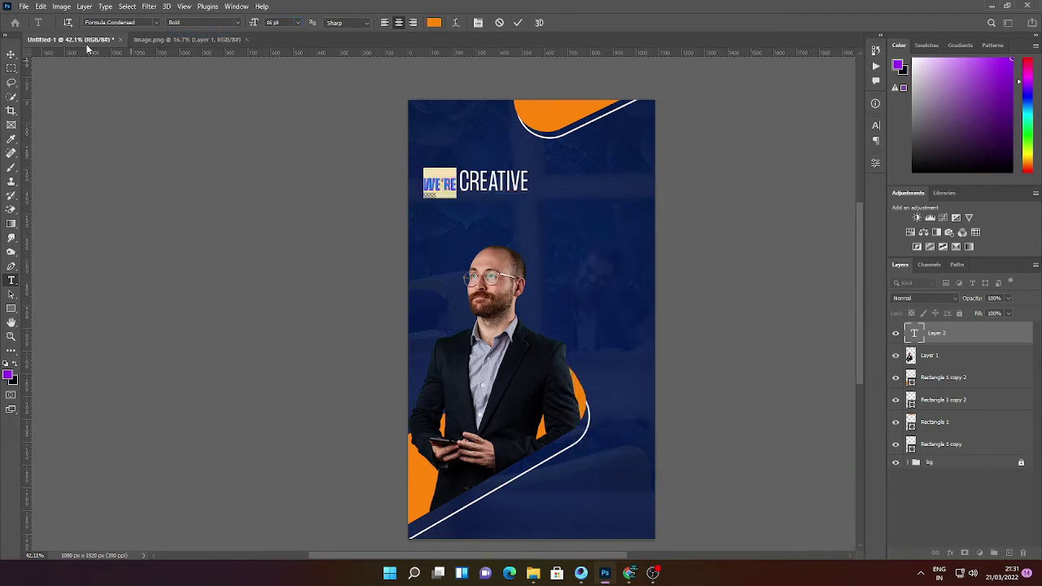
Step: Reposition the WE'RE CREATIVE headline and duplicate it below itself
left_click(518, 22)
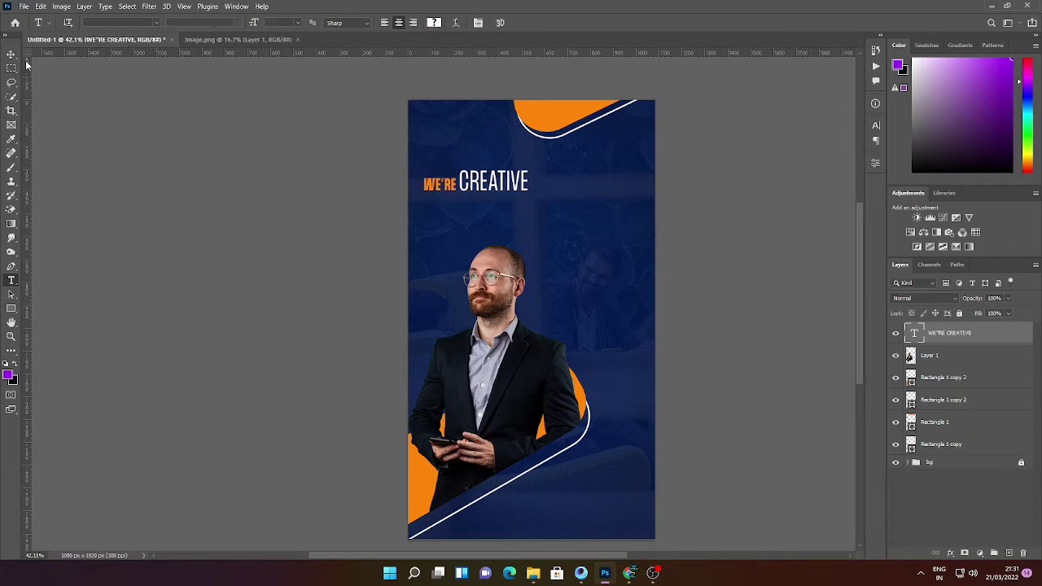
key("v")
scroll(505, 234, "up", 1)
left_click_drag(496, 181, 539, 181)
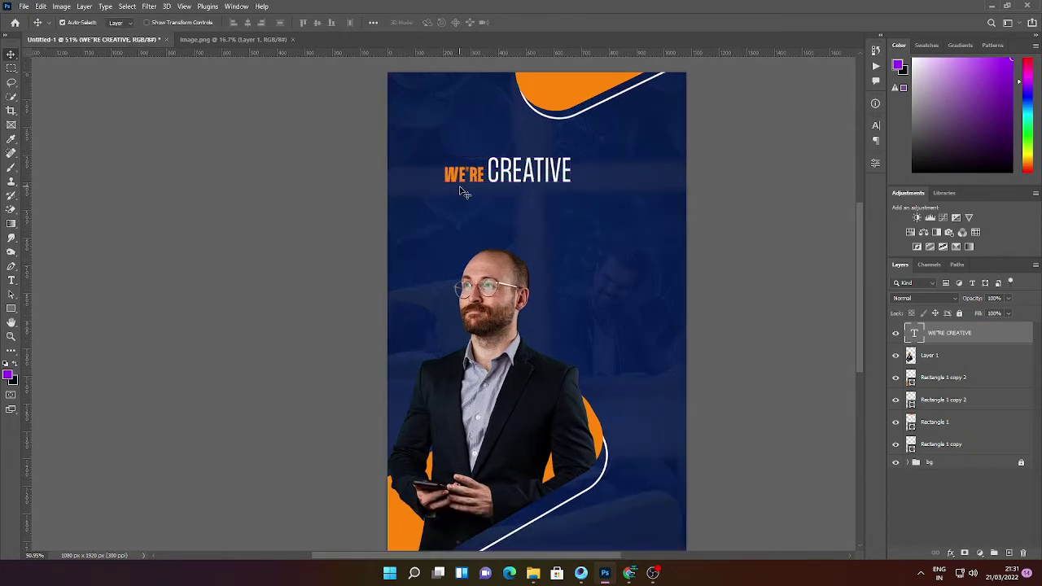
double_click(497, 183)
mouse_move(444, 173)
left_mouse_down()
mouse_move(484, 172)
mouse_move(530, 200)
left_mouse_up()
left_click(517, 22)
key("v")
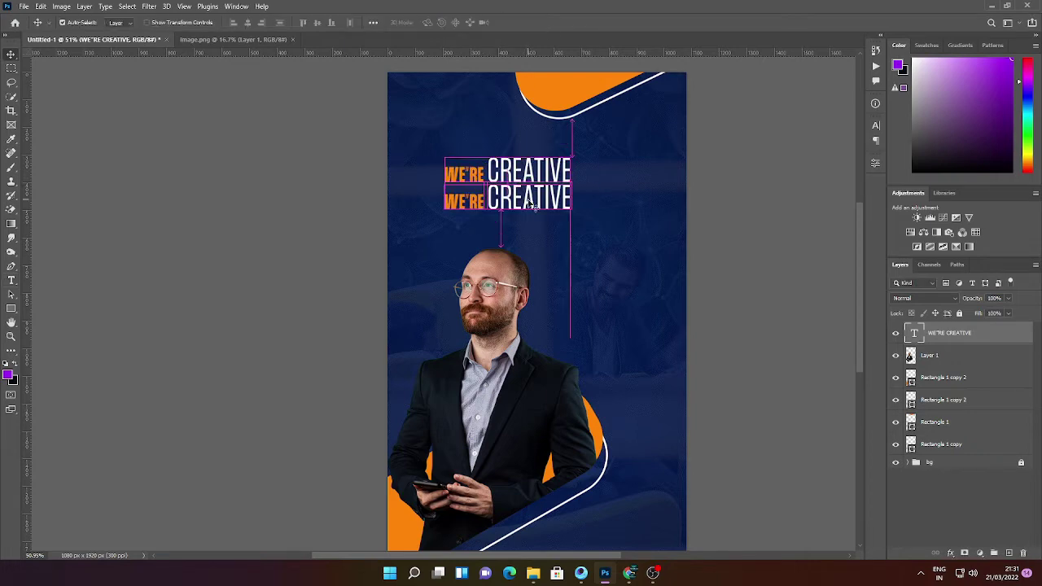
Step: Retype the copy as BUSINESS and enlarge it to about 261%
double_click(525, 200)
type("BUSINESS")
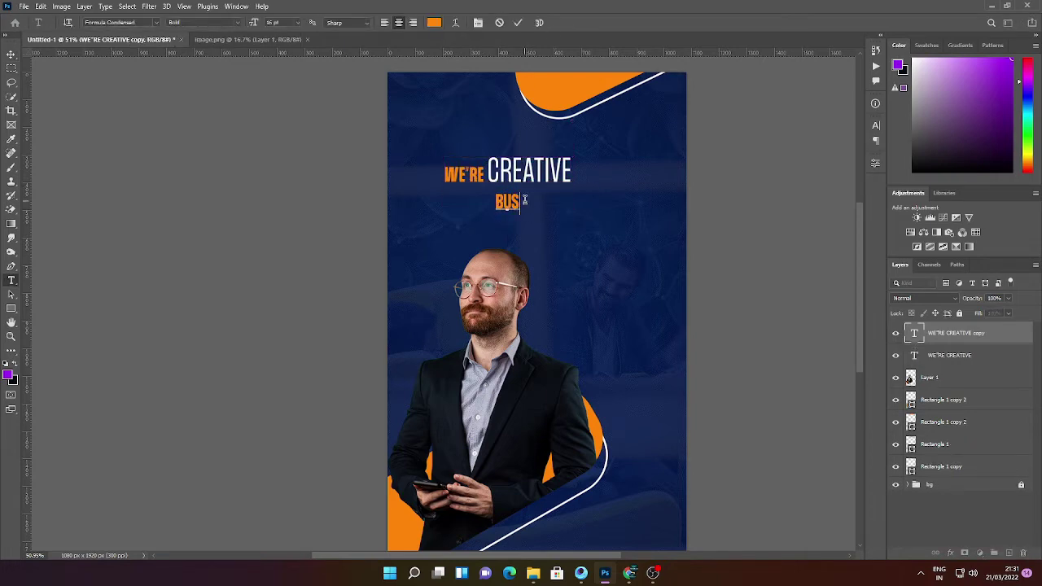
left_click(516, 22)
key("ctrl+t")
left_click_drag(540, 192, 583, 184)
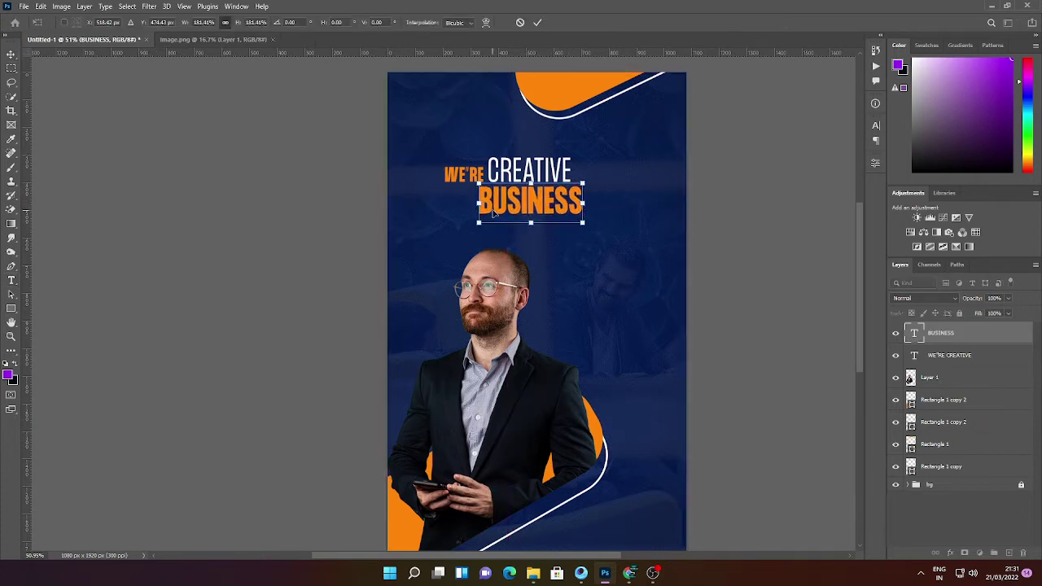
left_click_drag(479, 184, 431, 172)
left_click(537, 22)
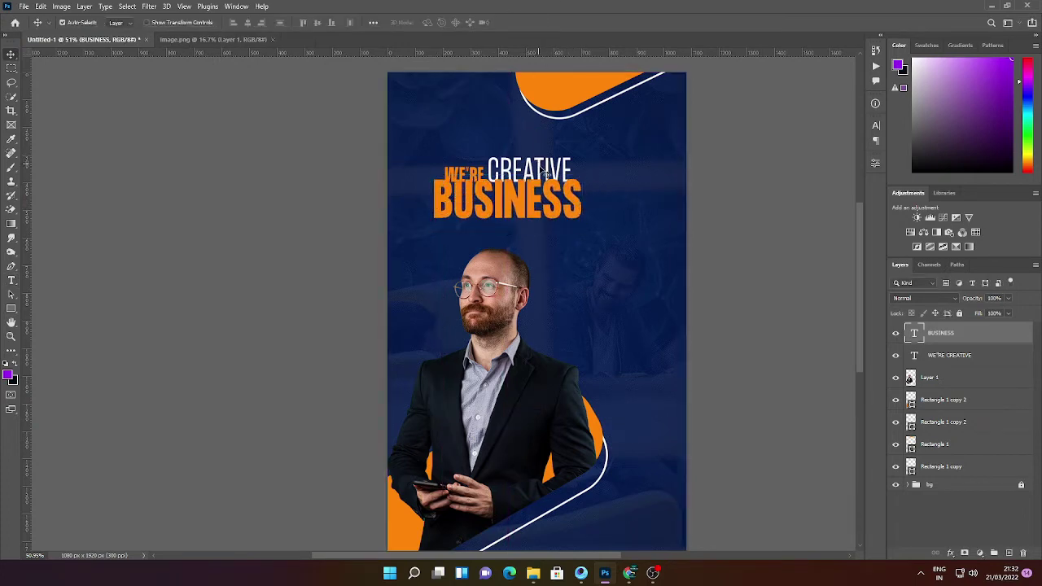
Step: Move WE'RE CREATIVE up above BUSINESS and shrink it to about 82%
mouse_move(530, 169)
left_mouse_down()
mouse_move(529, 153)
mouse_move(557, 159)
mouse_move(524, 161)
left_mouse_up()
key("ctrl+t")
key("Return")
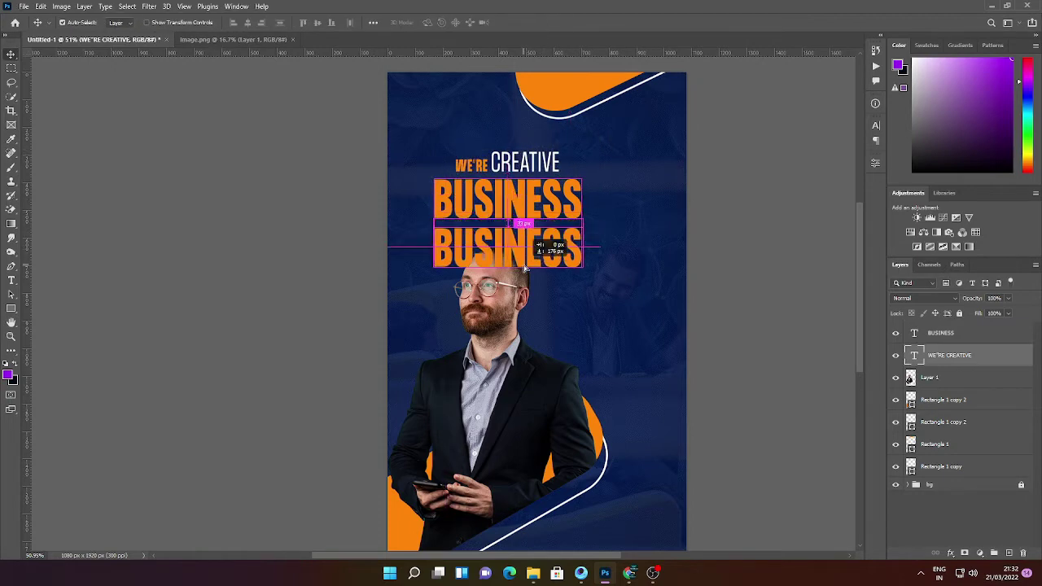
Step: Duplicate BUSINESS below and change the copy to AGENCY in Light 32 pt
left_click_drag(527, 204, 527, 250)
double_click(529, 248)
type("SO")
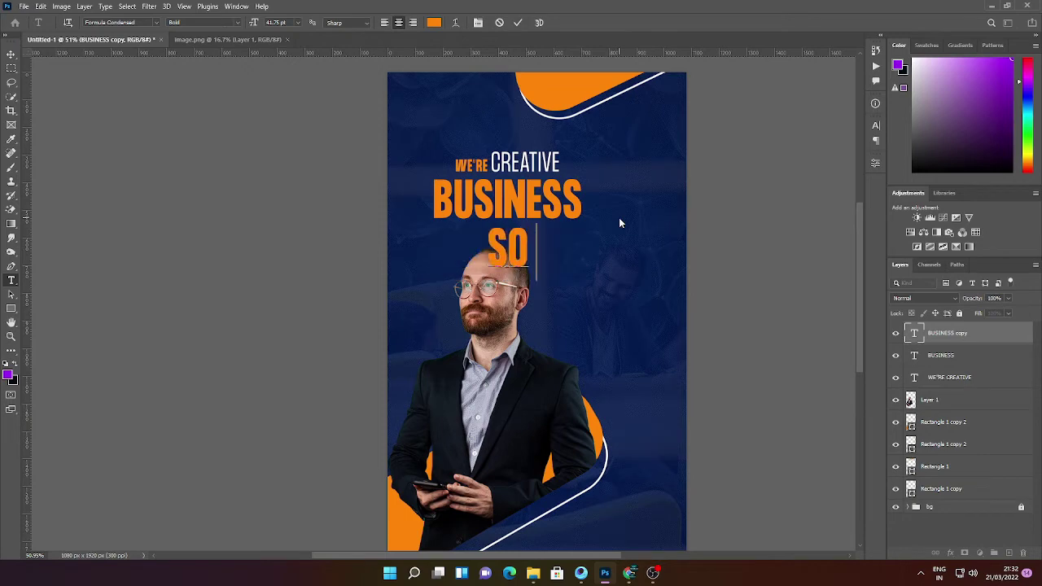
type("LUTION")
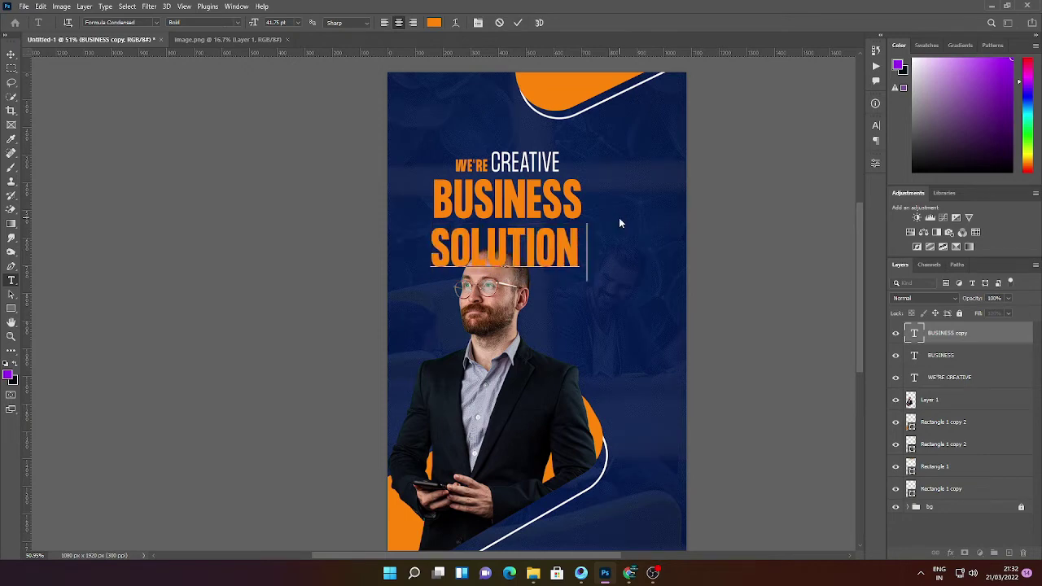
type(" AGENCY")
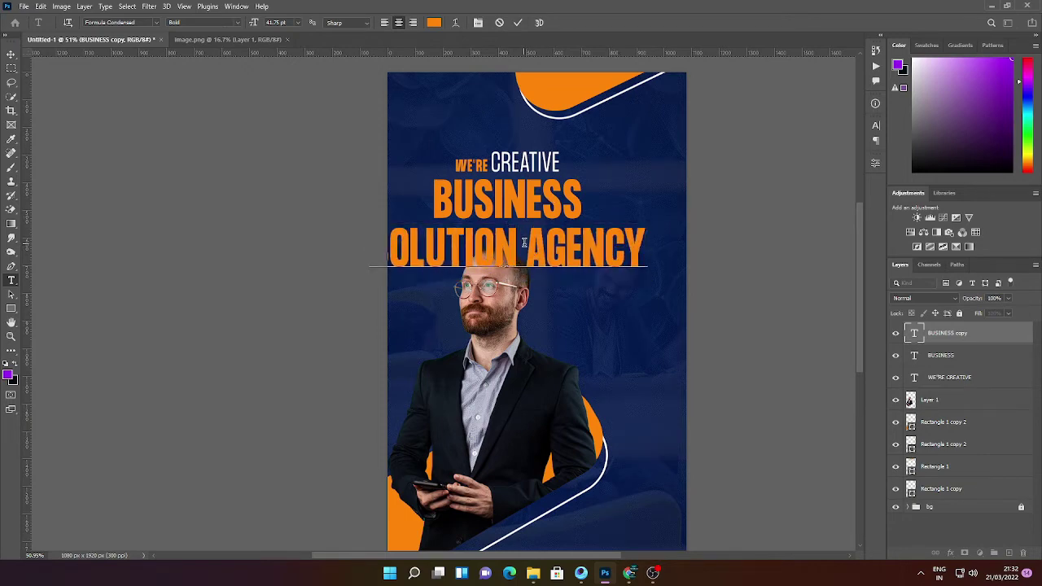
left_click_drag(525, 244, 317, 280)
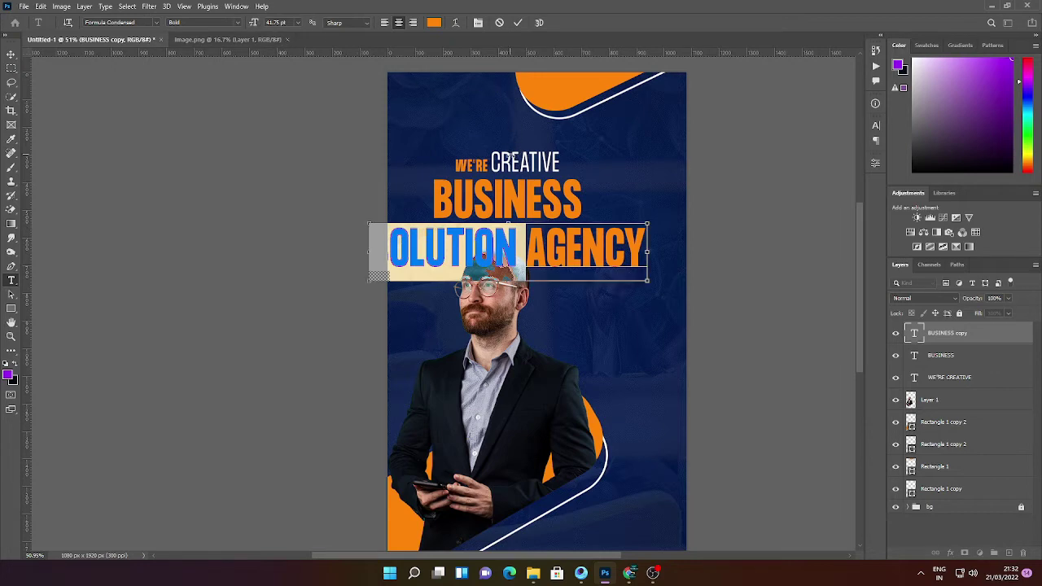
key("BackSpace")
key("ctrl+a")
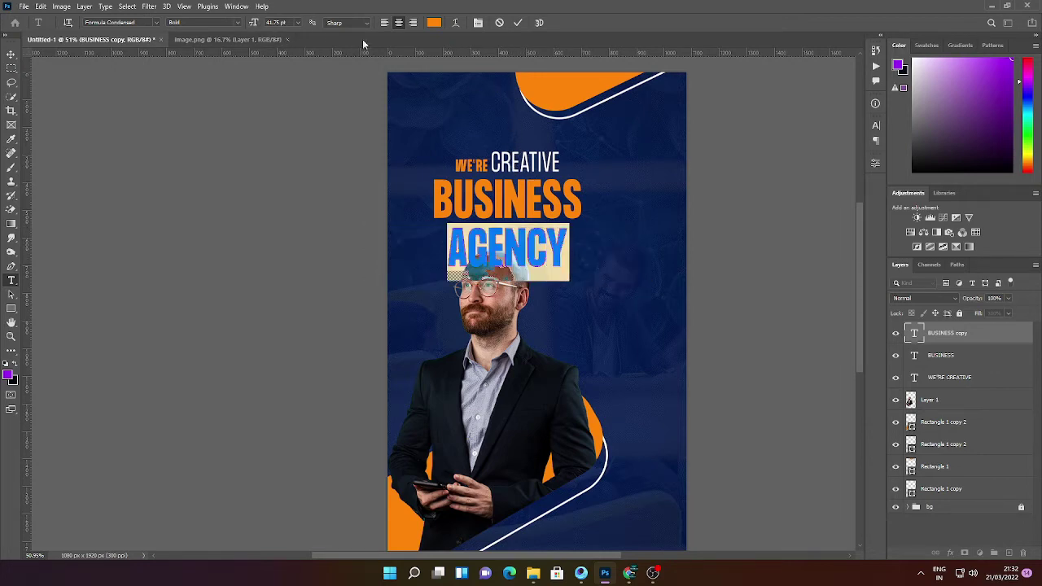
left_click(237, 22)
left_click(187, 33)
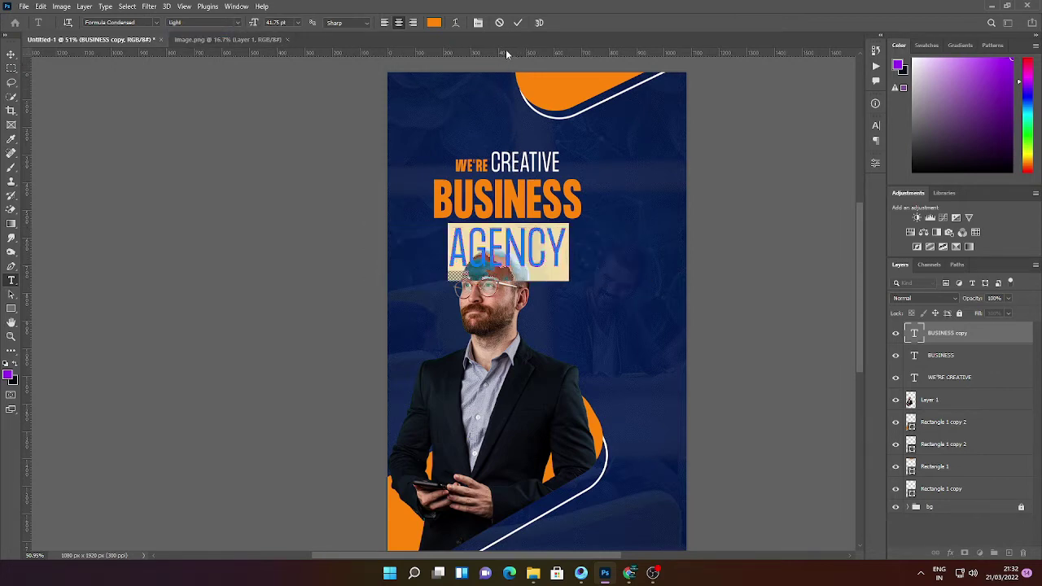
left_click_drag(256, 24, 246, 24)
left_click(518, 22)
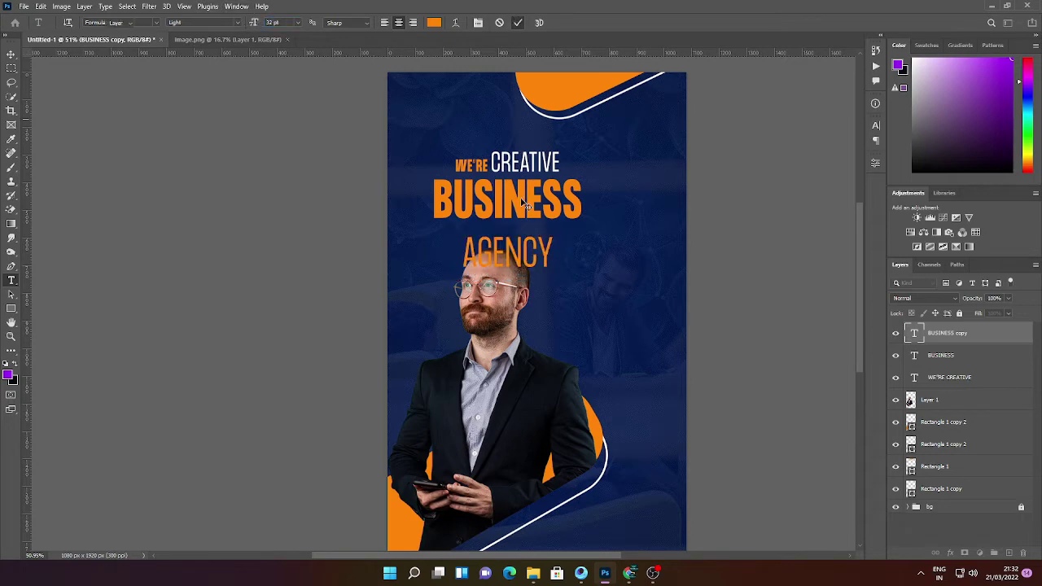
Step: Duplicate AGENCY as a SOLUTION line and color it white
left_click_drag(513, 255, 552, 293)
double_click(512, 295)
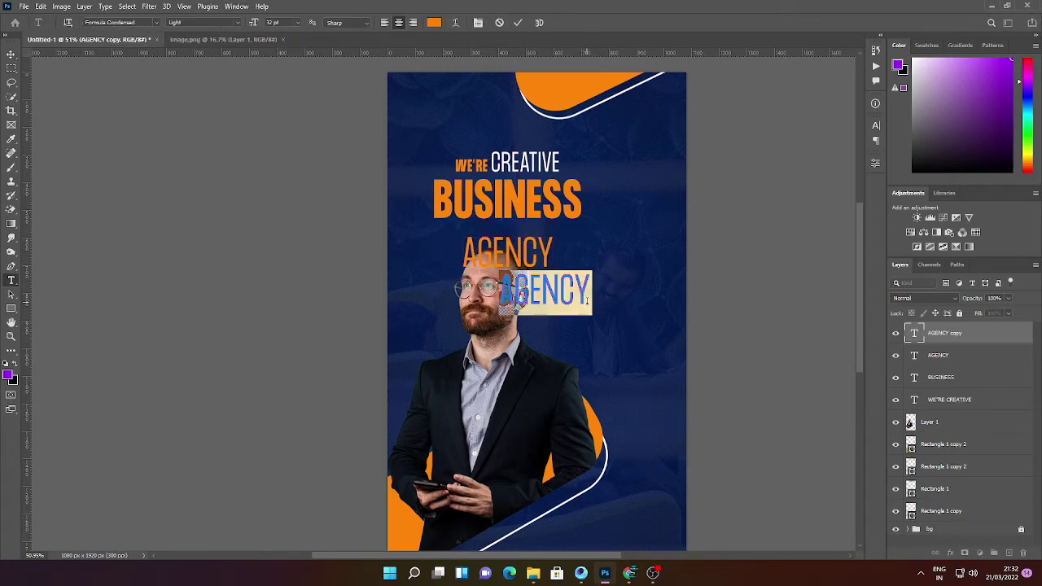
type("SOLUTION")
left_click(518, 22)
double_click(914, 333)
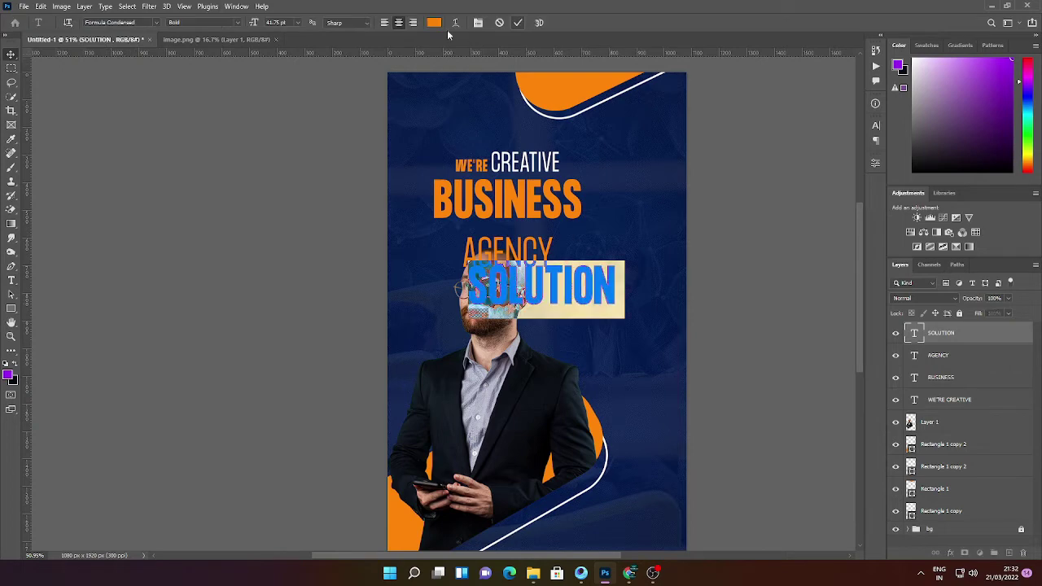
left_click(434, 22)
left_click(574, 266)
left_click(818, 262)
left_click(518, 22)
Step: Move AGENCY aside and align it to SOLUTION's vertical centre
scroll(507, 246, "up", 3)
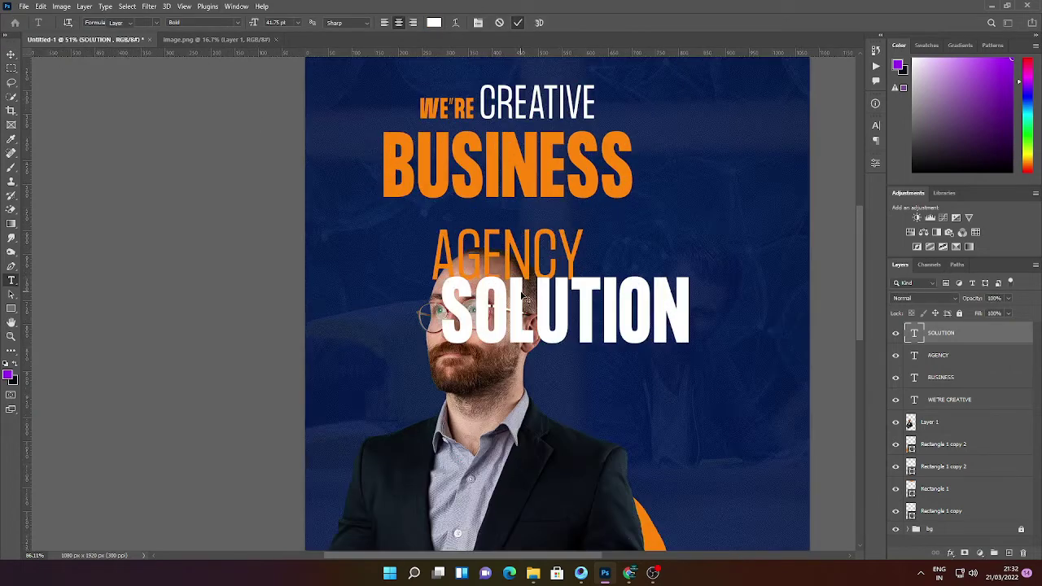
key("v")
left_click_drag(496, 251, 740, 289)
key("alt+shift+bracketright")
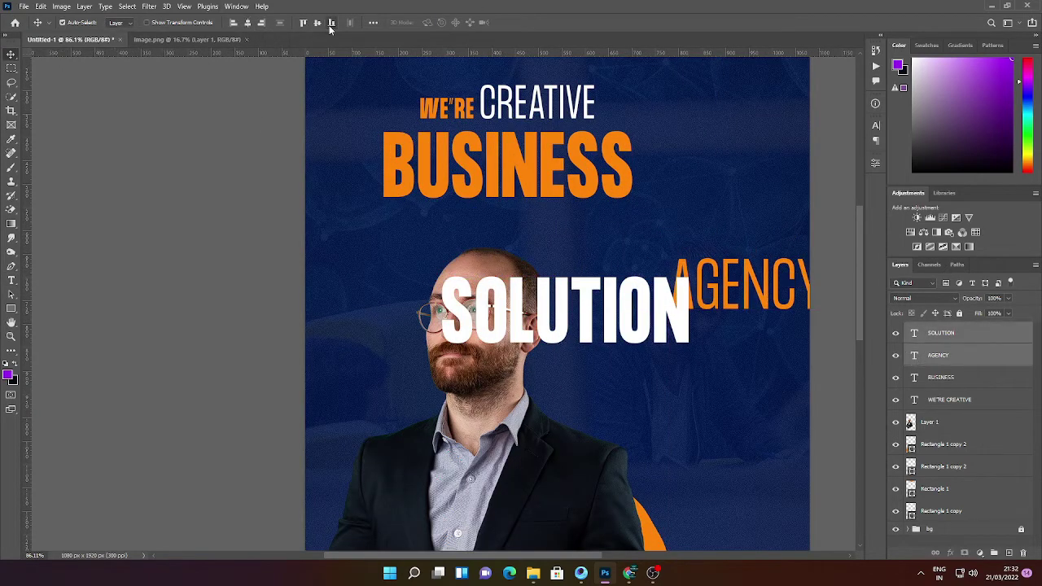
left_click(317, 22)
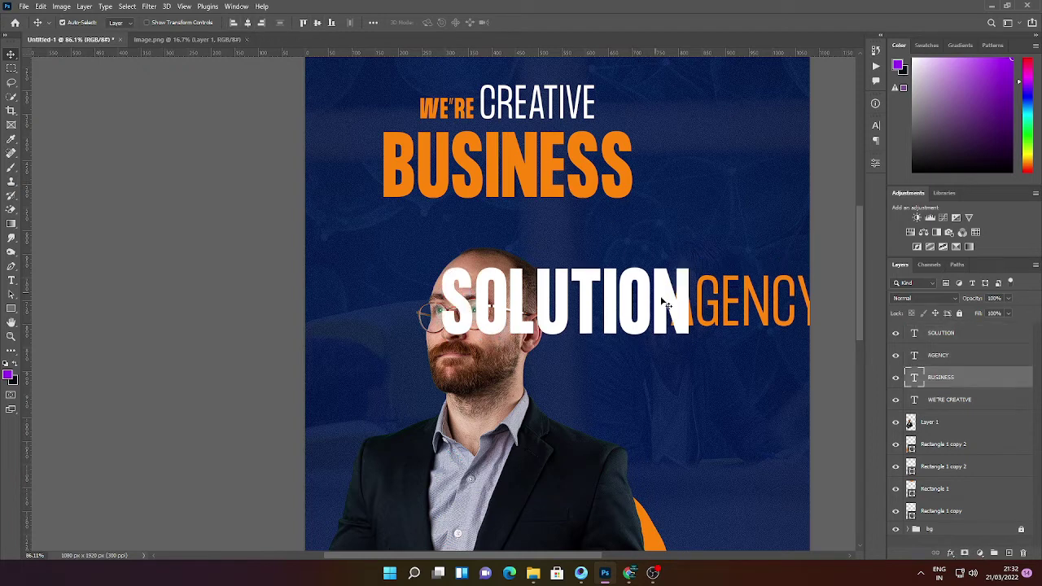
Step: Shrink SOLUTION to about 38%, set AGENCY beside it, and merge them into one layer
left_click(635, 293)
key("ctrl+t")
mouse_move(703, 260)
left_mouse_down()
mouse_move(540, 320)
mouse_move(436, 228)
left_mouse_up()
left_click(538, 22)
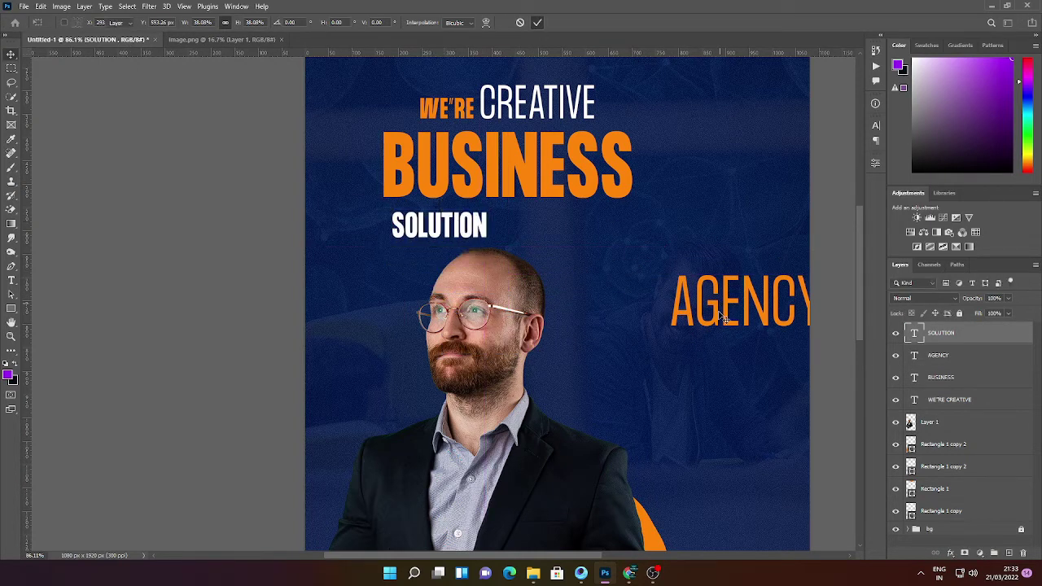
mouse_move(725, 320)
left_mouse_down()
mouse_move(542, 244)
mouse_move(548, 253)
left_mouse_up()
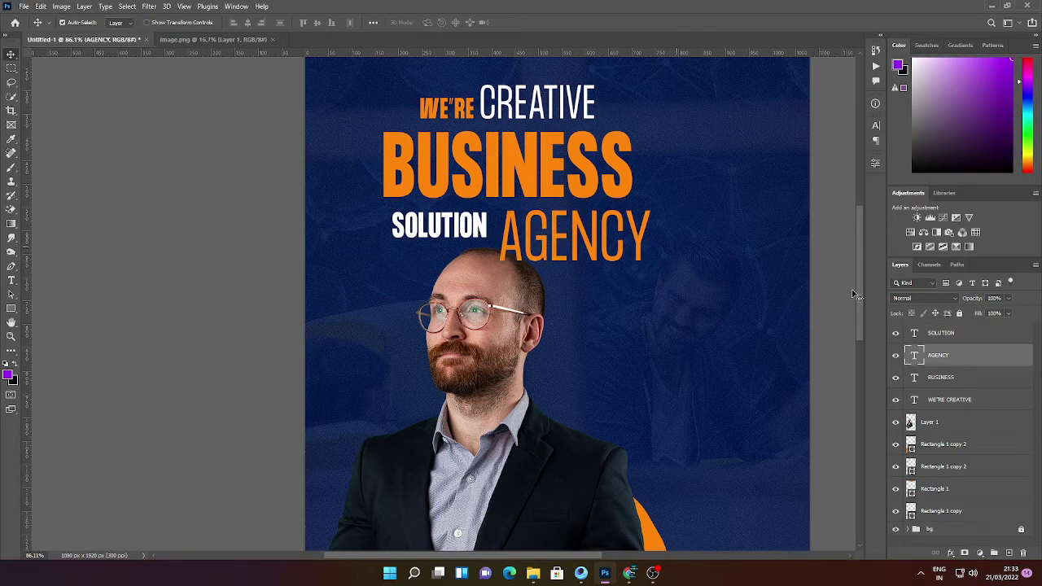
left_click(964, 334, "shift")
key("ctrl+e")
Step: Select the three headline text layers and move the block up with Free Transform
scroll(550, 154, "down", 2)
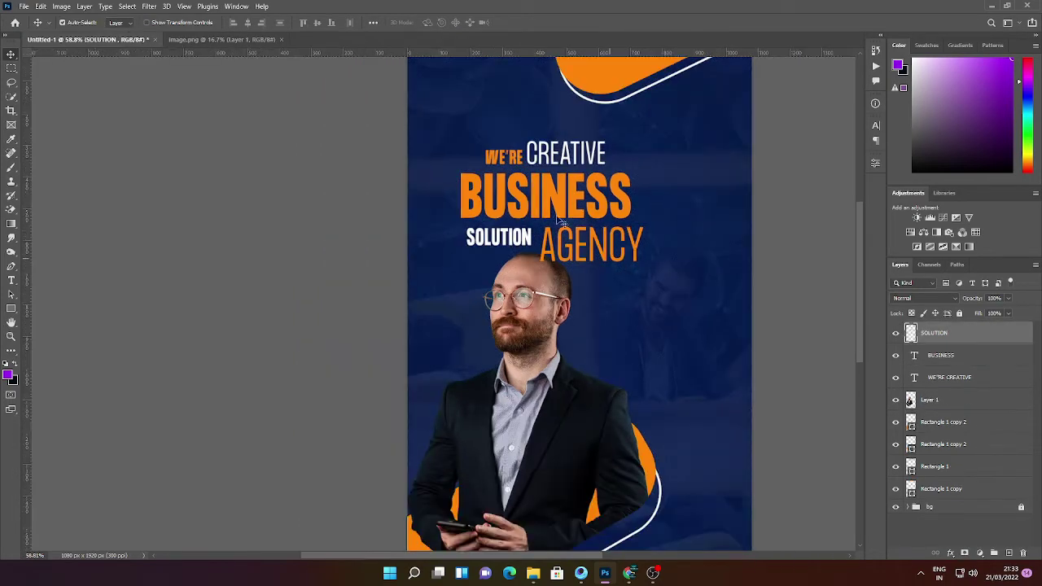
left_click(765, 308)
left_click_drag(613, 242, 619, 244)
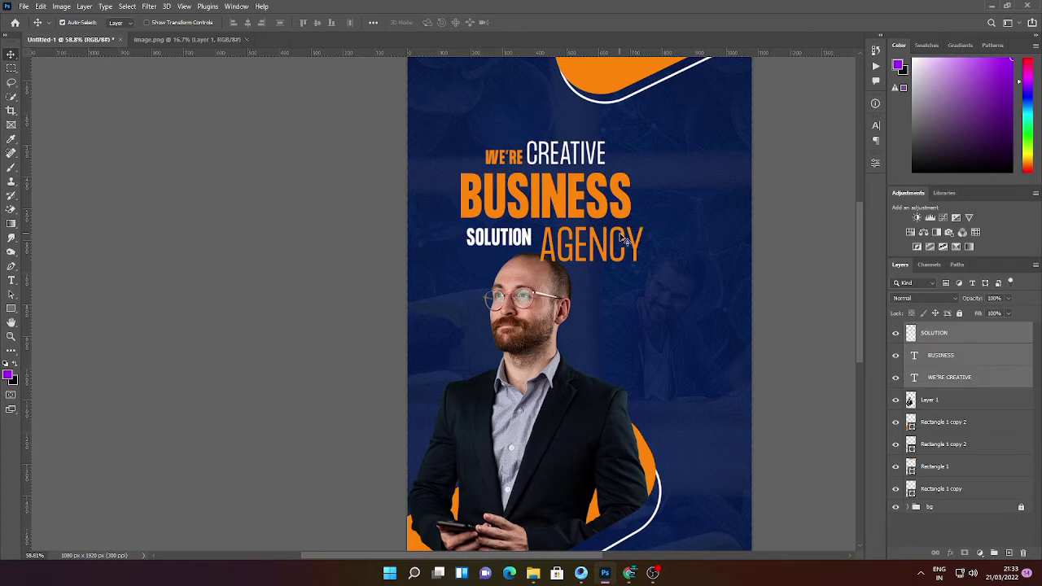
key("ctrl+t")
left_click_drag(553, 195, 557, 178)
right_click(563, 193)
key("Escape")
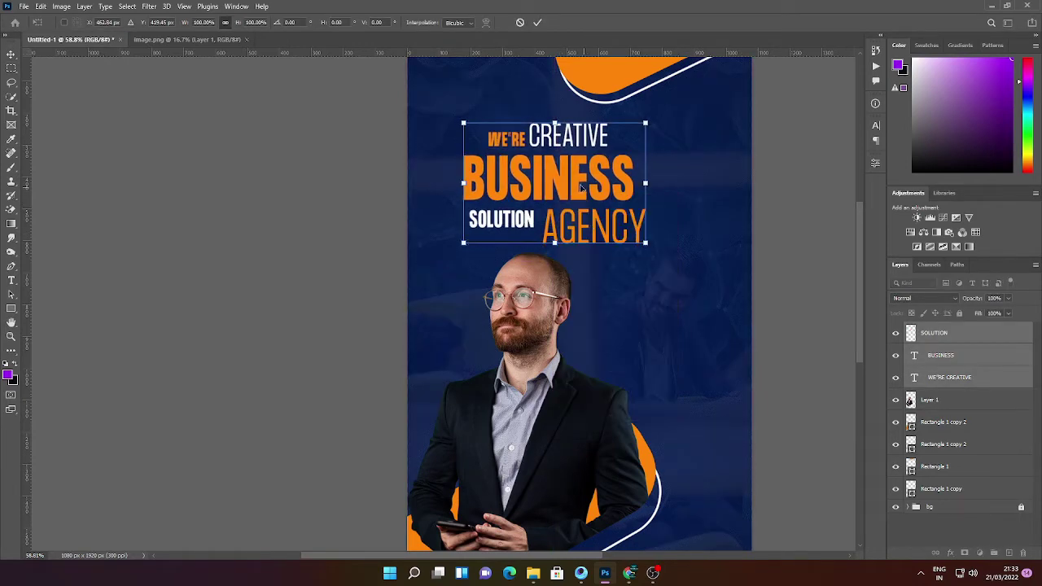
right_click(580, 182)
key("Escape")
Step: Rotate the headline block about 10 degrees and nudge it down-left above the businessman
left_click_drag(648, 191, 651, 171)
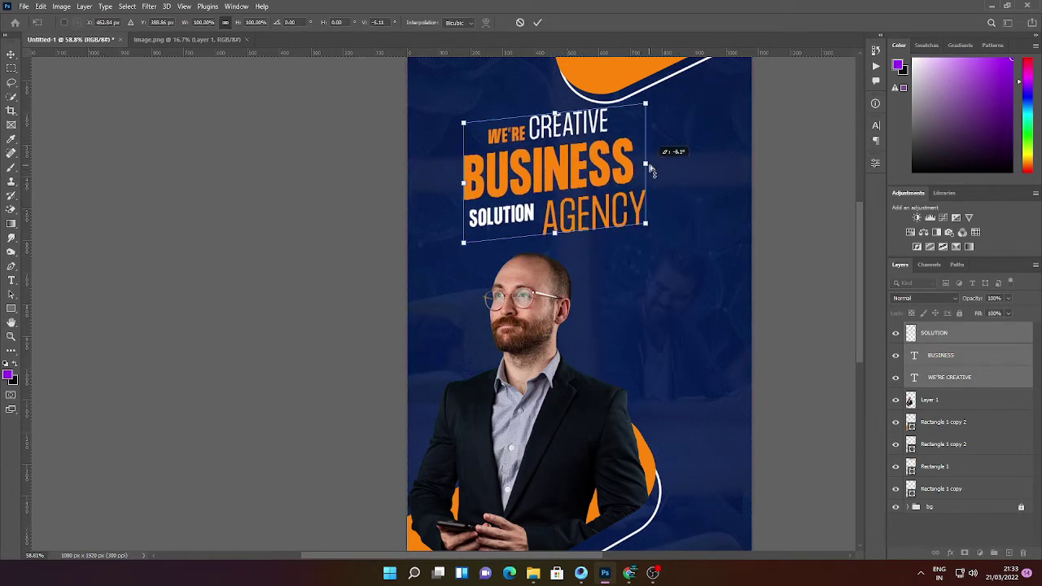
right_click(560, 165)
key("Escape")
left_click_drag(655, 218, 691, 220)
key("Escape")
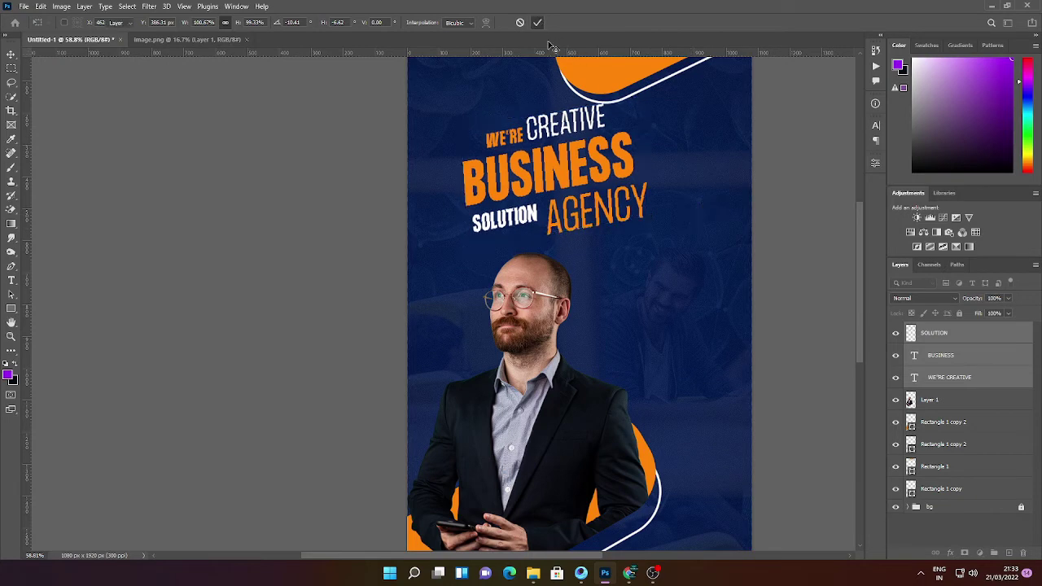
mouse_move(582, 168)
left_mouse_down()
mouse_move(574, 193)
mouse_move(591, 200)
left_mouse_up()
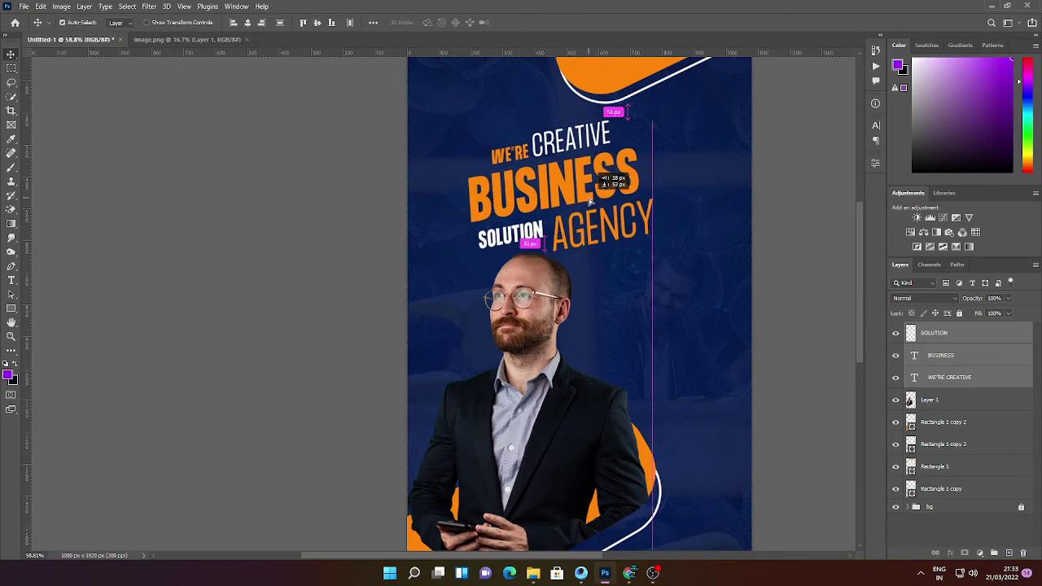
scroll(643, 326, "down", 2)
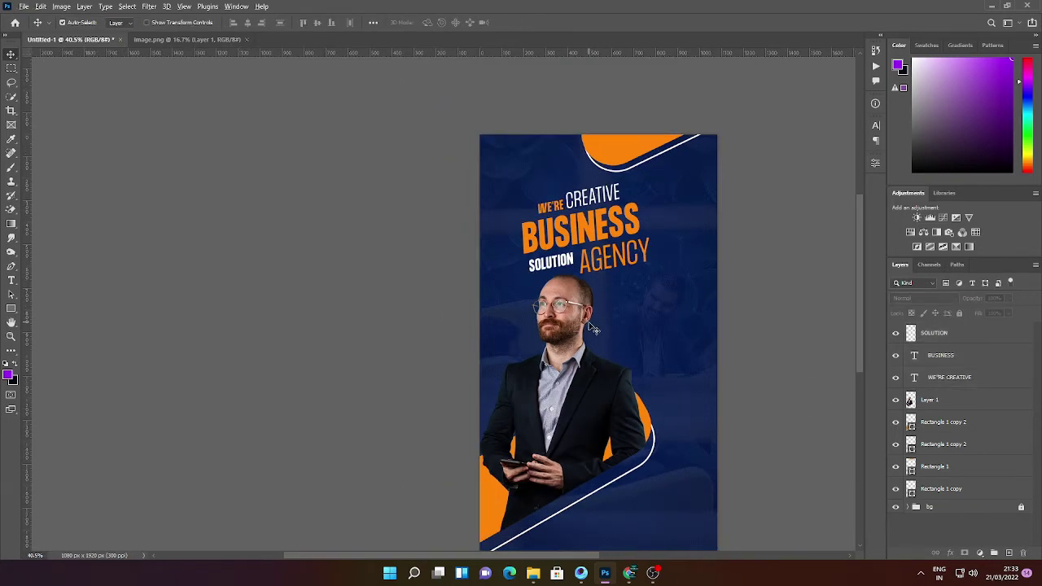
scroll(594, 328, "up", 1)
left_click(947, 377)
Step: Group the three headline layers into a folder named 'text'
left_click(939, 333, "shift")
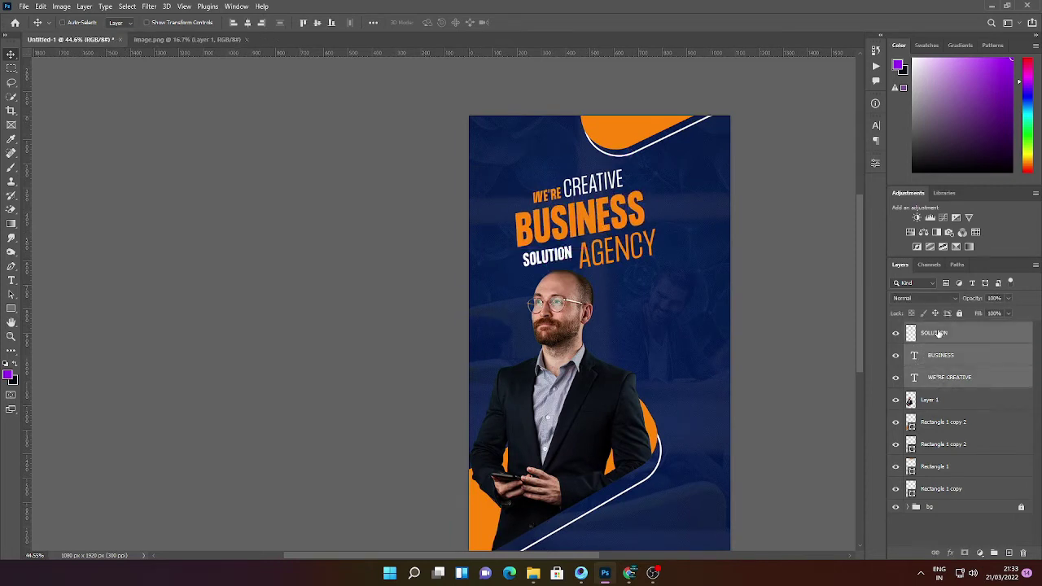
key("ctrl+g")
double_click(944, 328)
type("text")
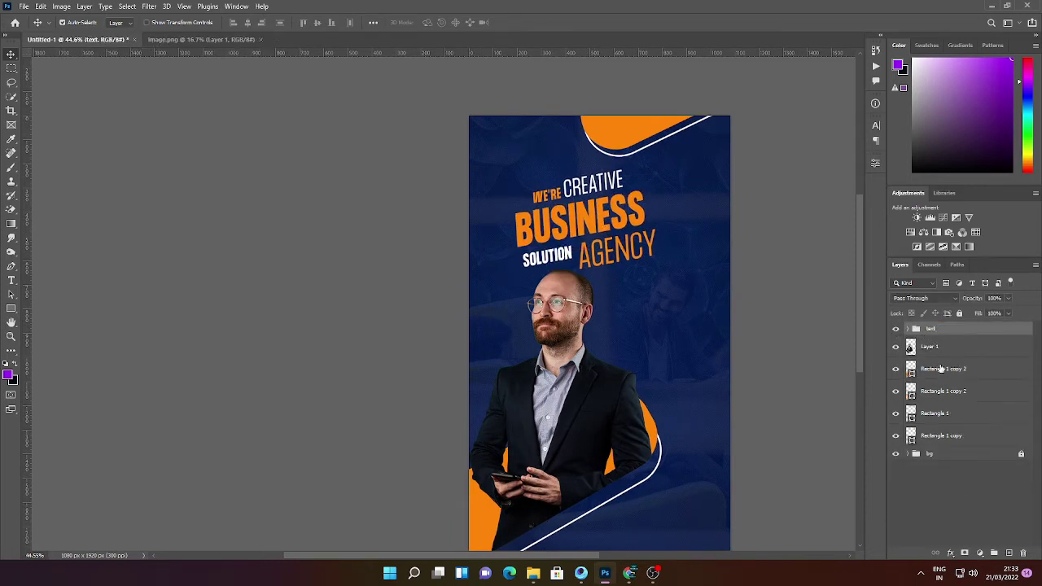
Step: Group the businessman photo and rectangle layers into an 'image&shape' folder
left_click(941, 369)
left_click(940, 435)
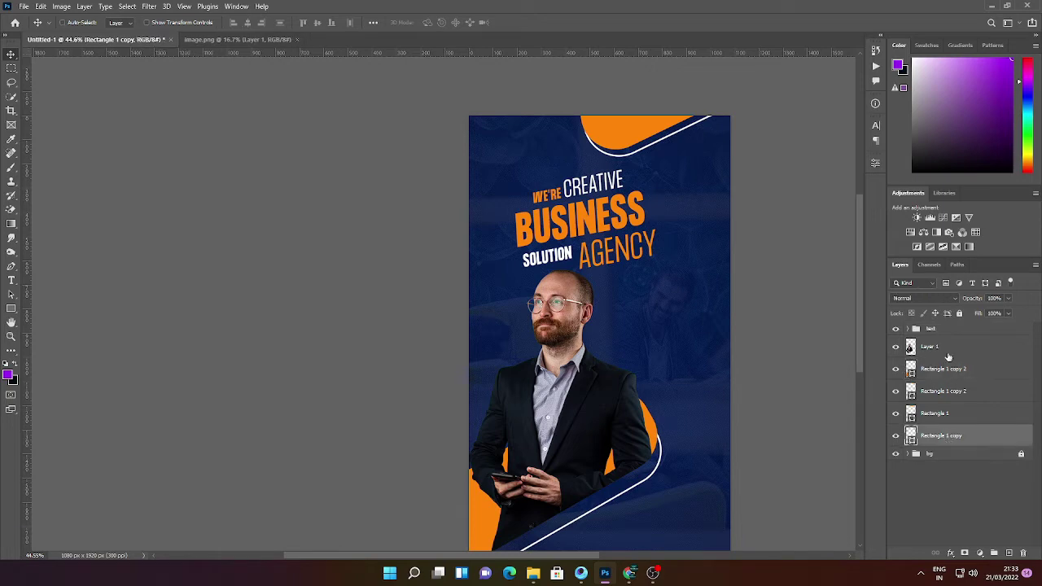
left_click(936, 346, "shift")
key("ctrl+g")
type("image&shape")
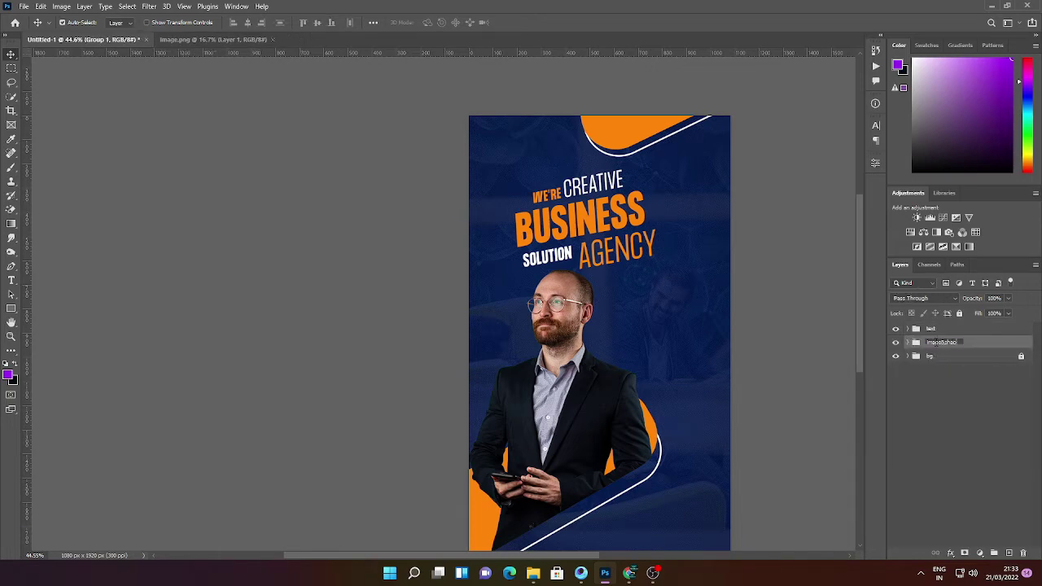
Step: Deselect all layers and choose File > Place Embedded
left_click(918, 480)
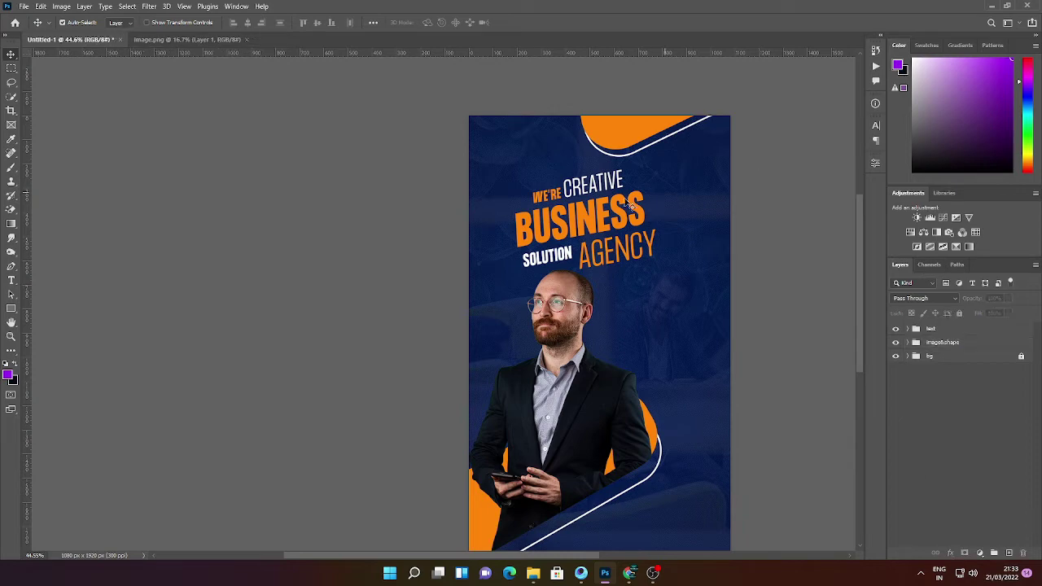
left_click(21, 5)
left_click(49, 231)
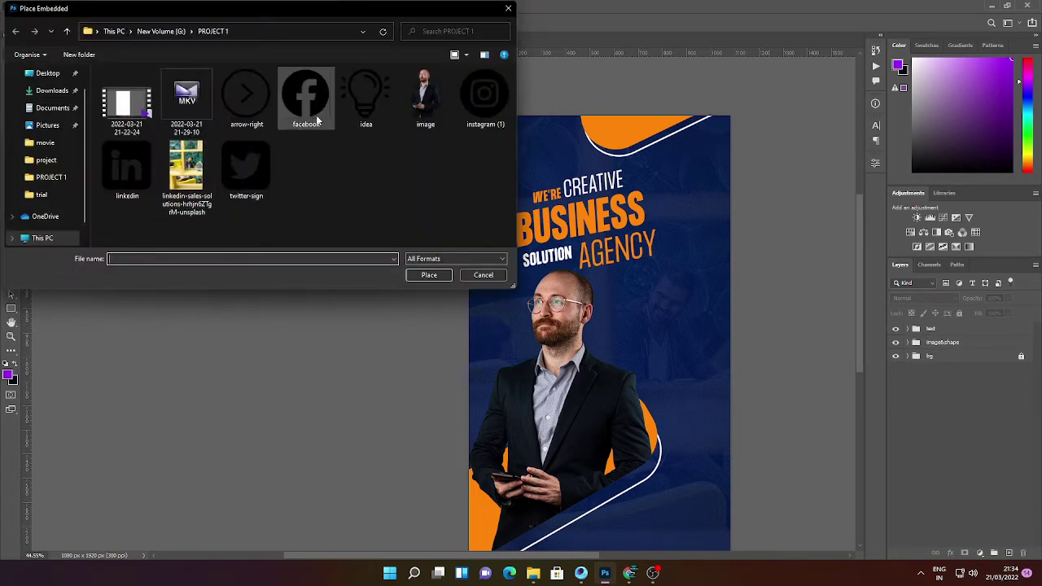
Step: Place idea.png, tint it white with a Color Overlay, and shrink it to a small icon
double_click(318, 120)
key("Return")
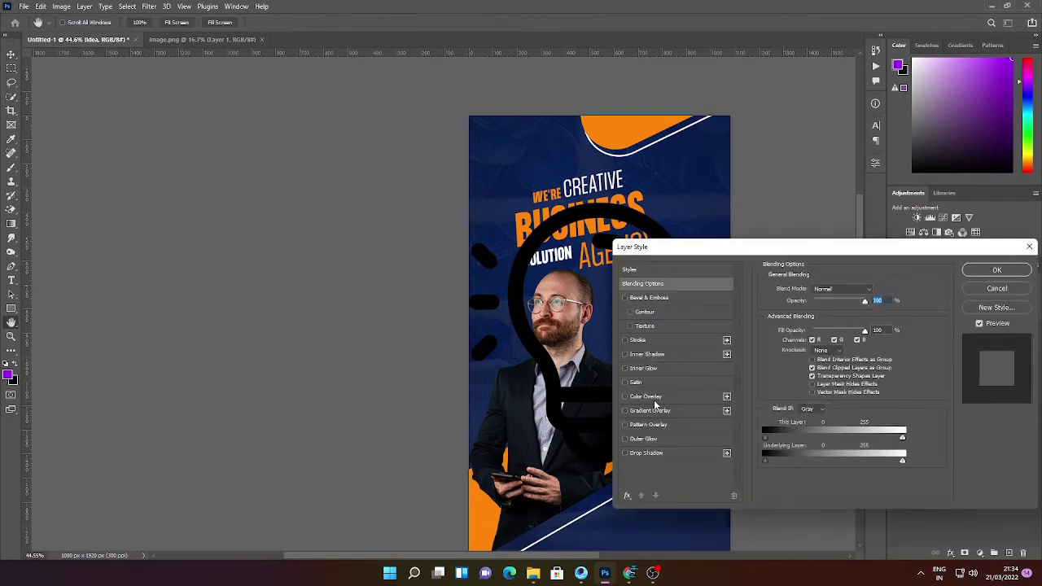
left_click(646, 396)
left_click(980, 269)
key("ctrl+t")
mouse_move(709, 442)
left_mouse_down()
mouse_move(638, 342)
mouse_move(513, 244)
left_mouse_up()
left_click(537, 22)
Step: Move the lightbulb beside CREATIVE and tilt it about 13.5 degrees
scroll(563, 246, "up", 5)
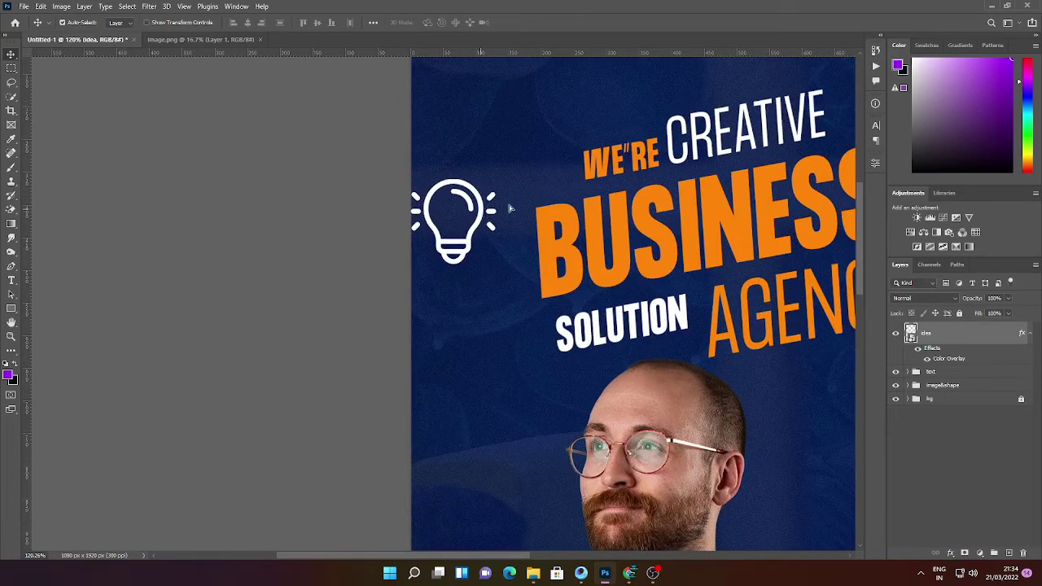
left_click_drag(510, 208, 705, 173)
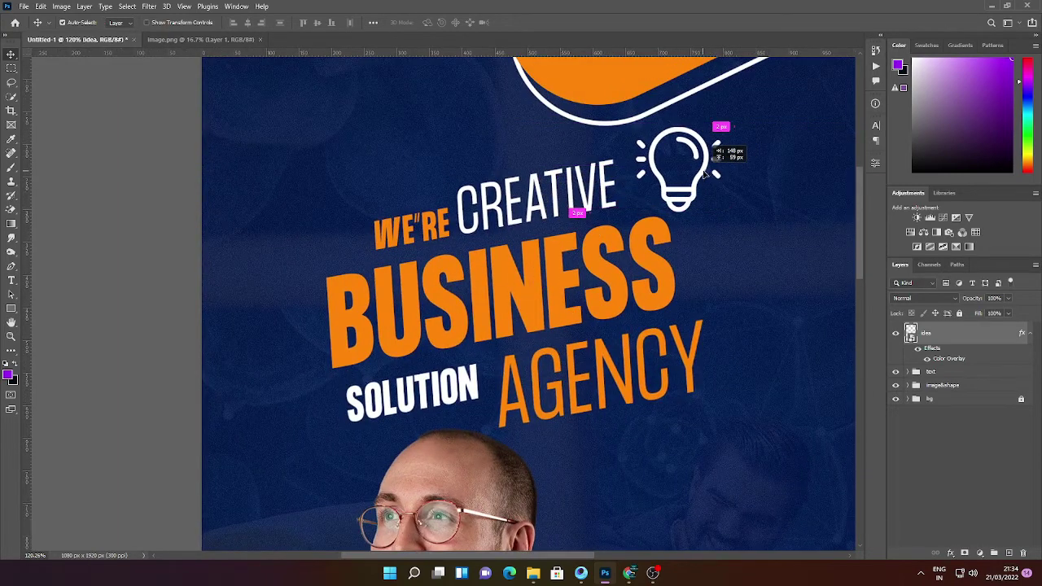
key("ctrl+t")
left_click_drag(744, 210, 746, 187)
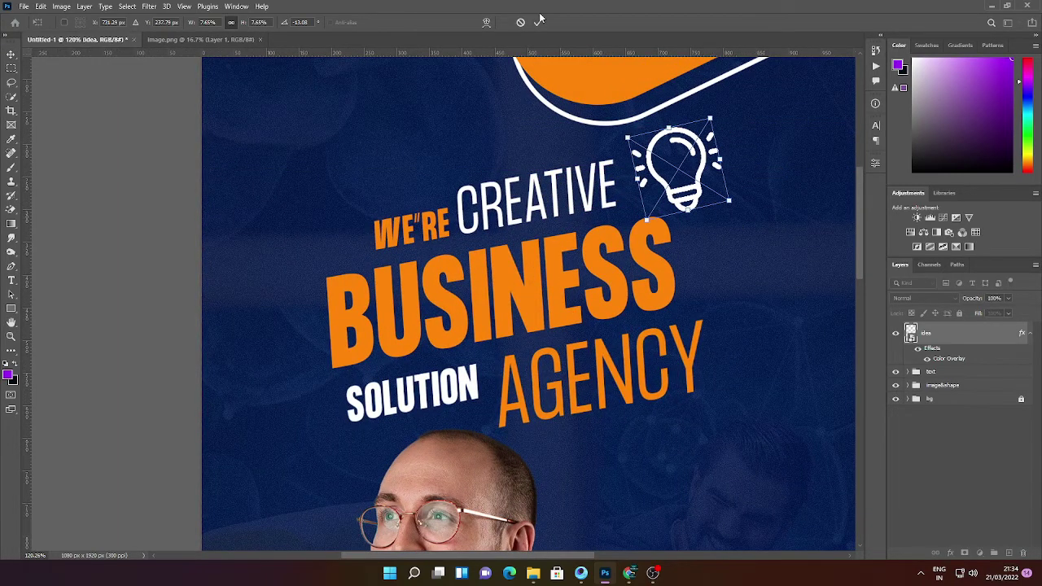
left_click(537, 22)
key("ctrl+0")
Step: Open the facebook, instagram, linkedin and twitter-sign icon files
left_click(25, 6)
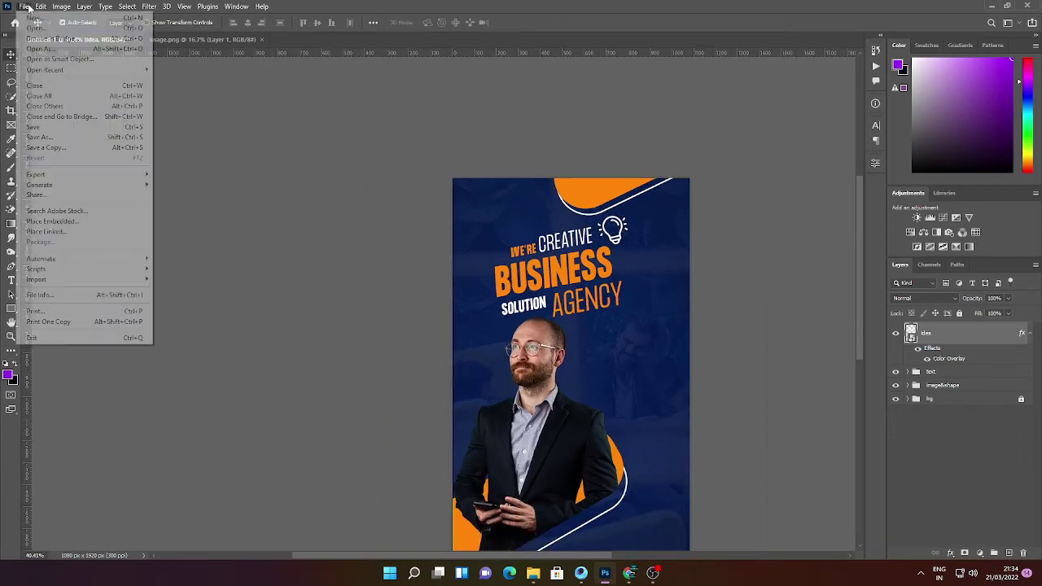
left_click(35, 28)
left_click(305, 98)
left_click(485, 97, "ctrl")
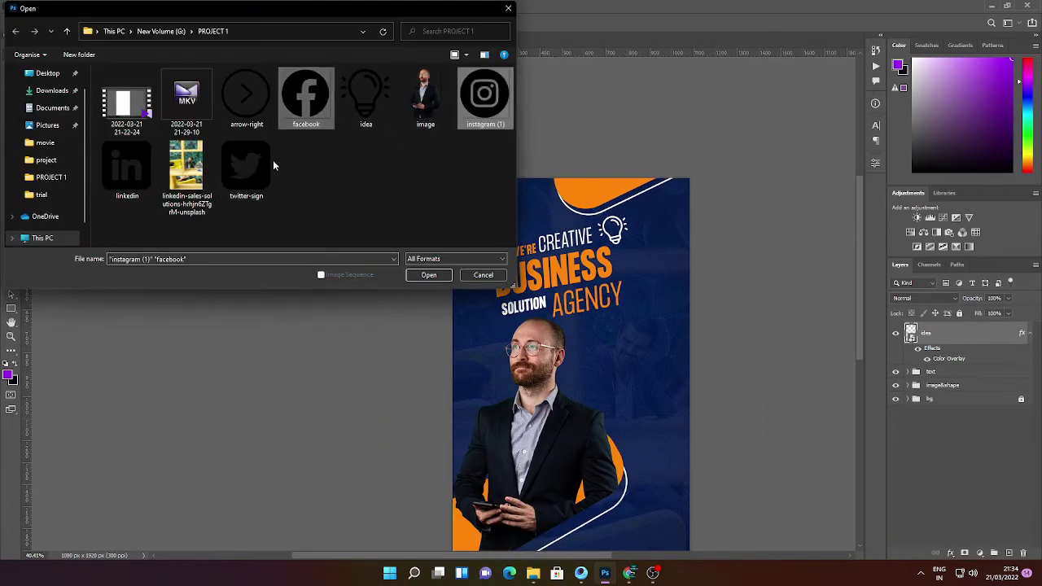
left_click(127, 166, "ctrl")
left_click(245, 167, "ctrl")
left_click(428, 274)
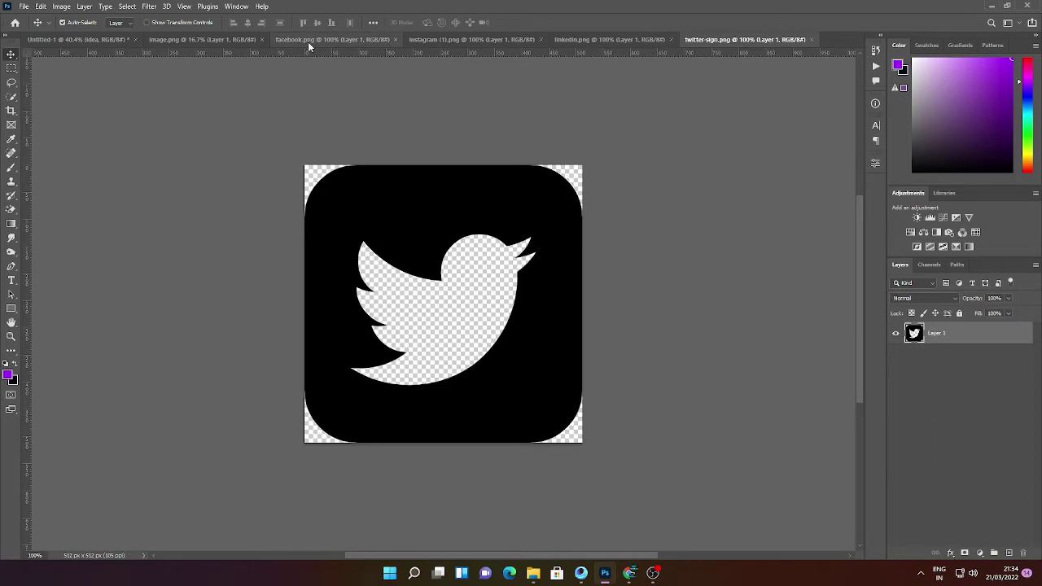
Step: Drag each of the four social icons onto the poster document
left_click(308, 42)
left_click_drag(449, 204, 508, 249)
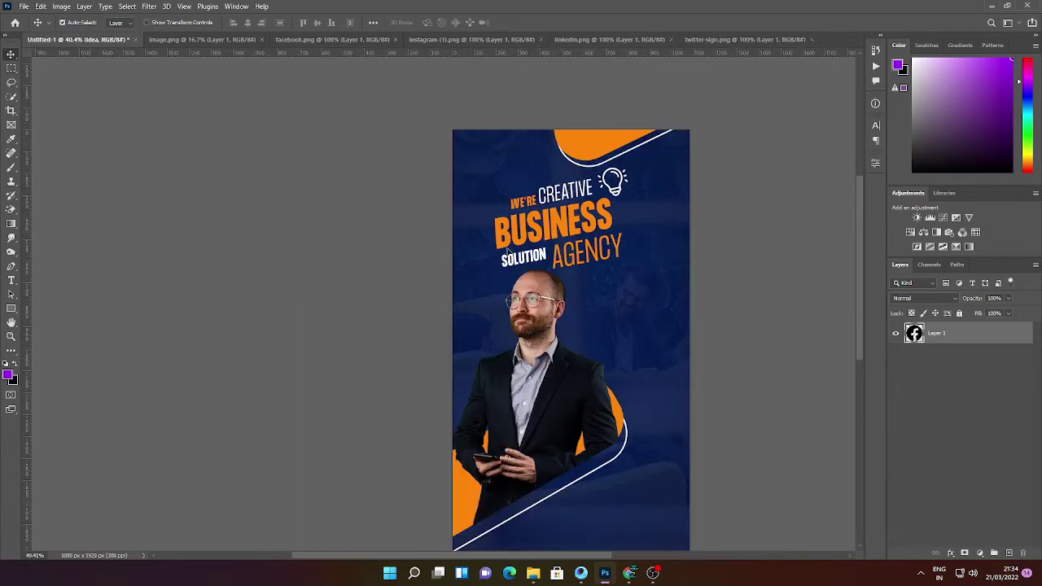
left_click(396, 39)
left_click(342, 39)
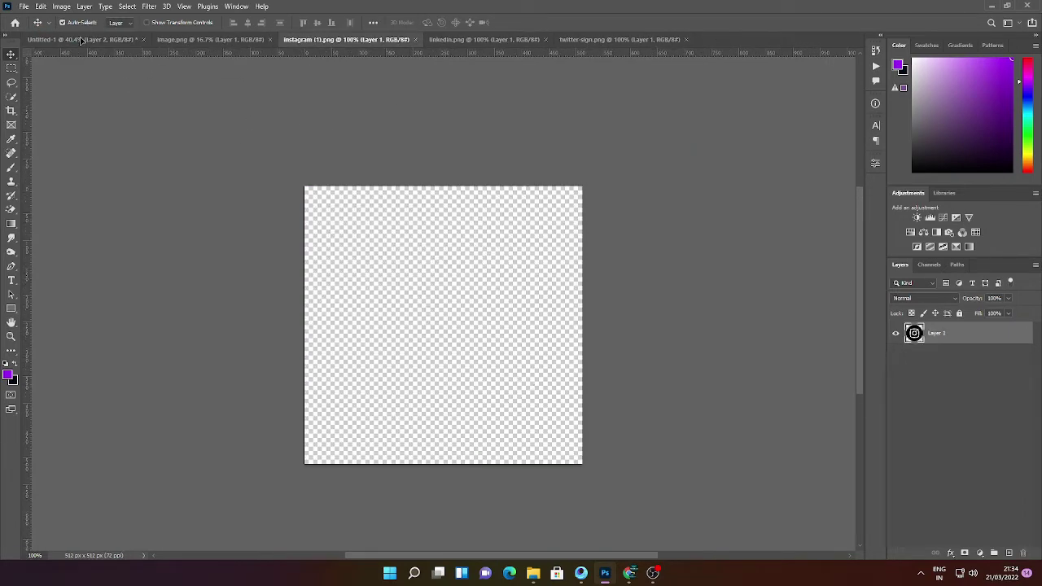
left_click_drag(82, 39, 456, 187)
left_click(415, 39)
left_click(371, 39)
mouse_move(443, 317)
left_mouse_down()
mouse_move(98, 47)
mouse_move(432, 192)
left_mouse_up()
left_click(339, 39)
mouse_move(489, 248)
left_mouse_down()
mouse_move(408, 201)
mouse_move(448, 53)
left_mouse_up()
left_click(456, 39)
mouse_move(472, 200)
left_mouse_down()
mouse_move(50, 40)
mouse_move(557, 218)
left_mouse_up()
Step: Shrink the four icons into a small cluster beside SOLUTION
key("ctrl+t")
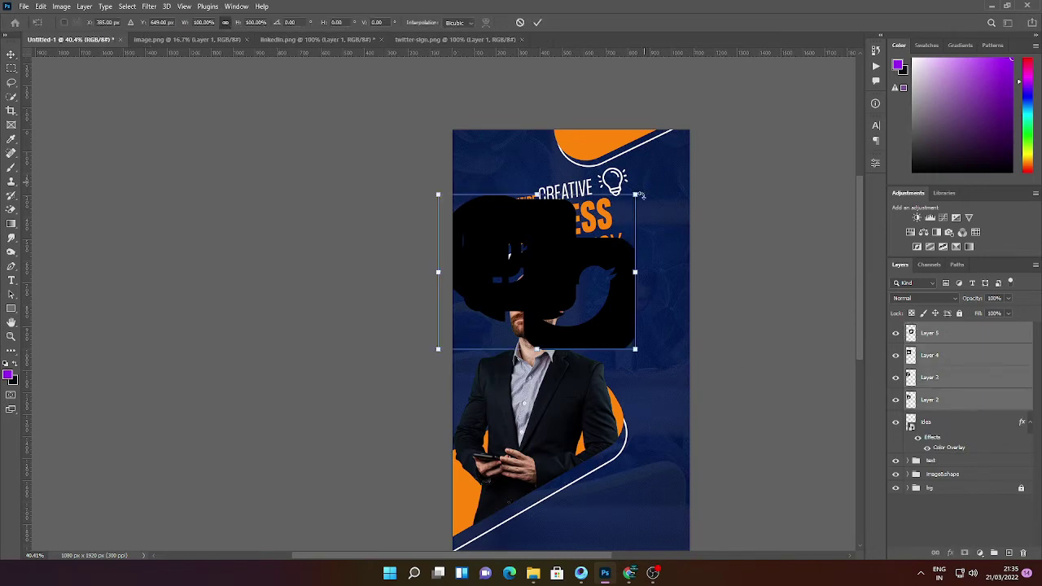
mouse_move(636, 195)
left_mouse_down()
mouse_move(466, 329)
mouse_move(480, 270)
left_mouse_up()
left_click(537, 22)
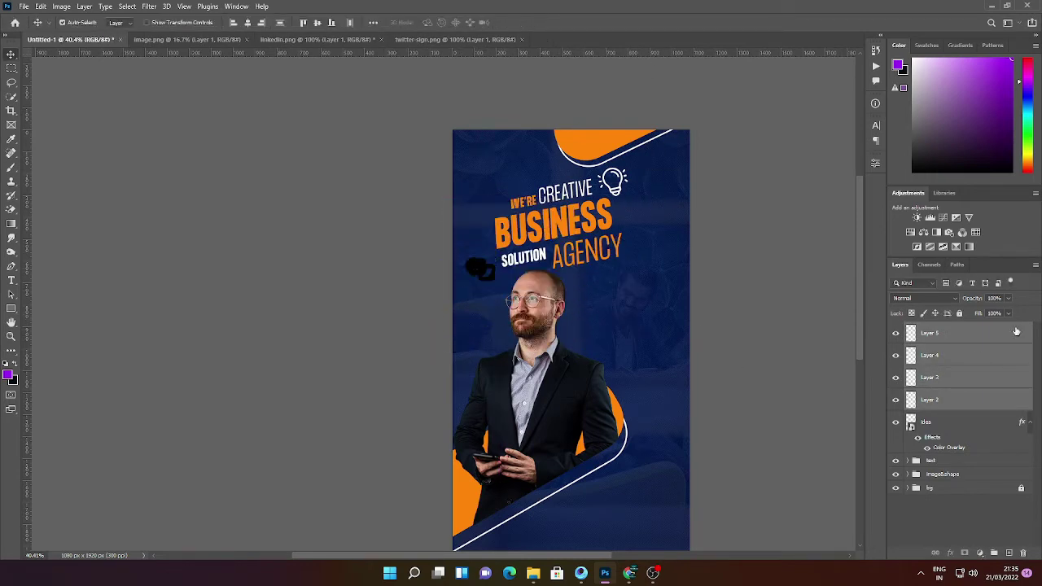
left_click(1003, 336)
Step: Give the twitter icon (Layer 5) and Layer 4 a white Color Overlay
double_click(977, 333)
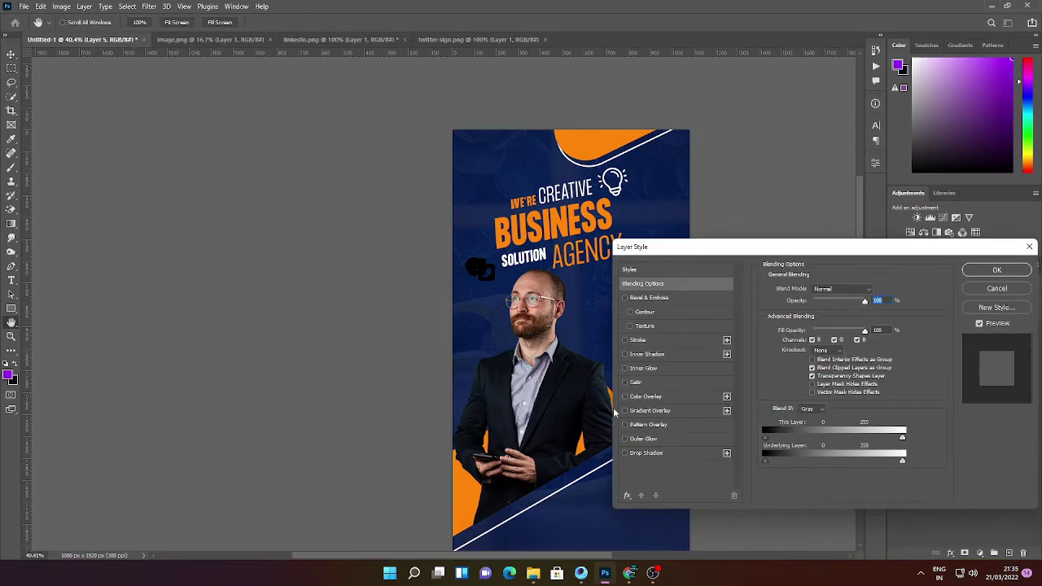
left_click(634, 400)
left_click(997, 269)
left_click(990, 383)
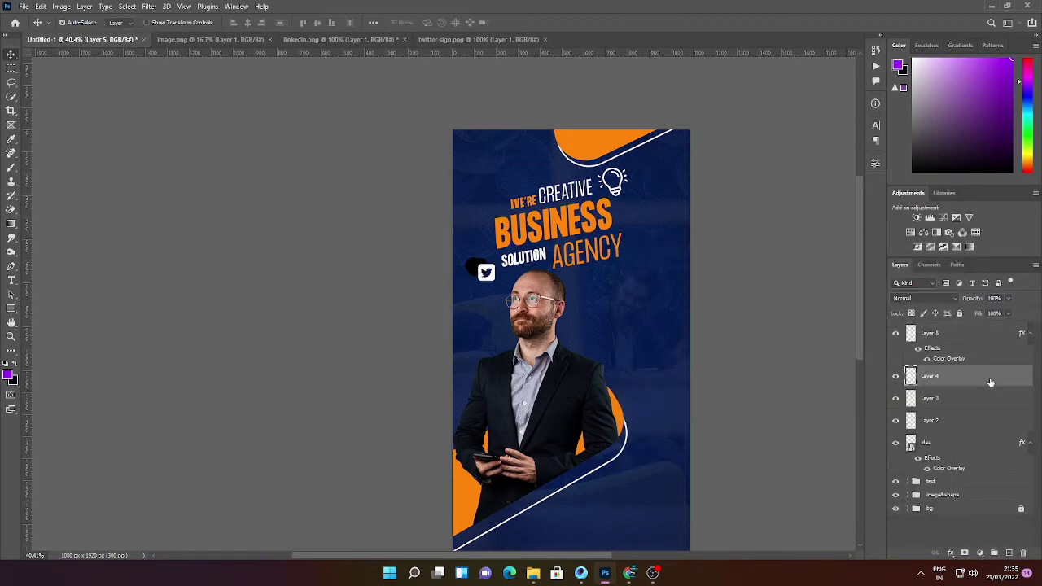
double_click(977, 375)
left_click(635, 396)
left_click(997, 270)
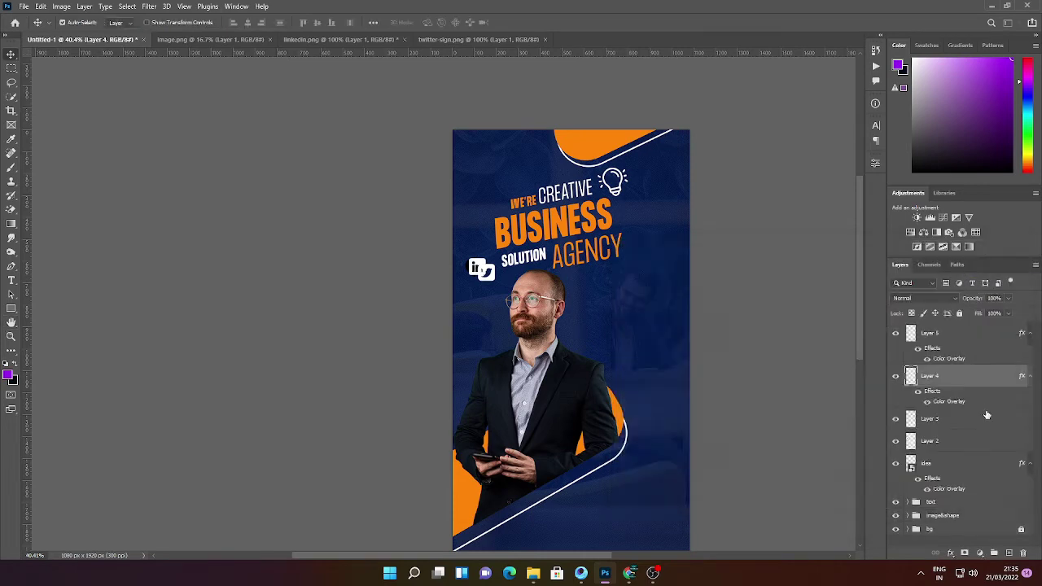
Step: Make Layers 3 and 2 white too, then group all four icon layers
left_click(982, 423)
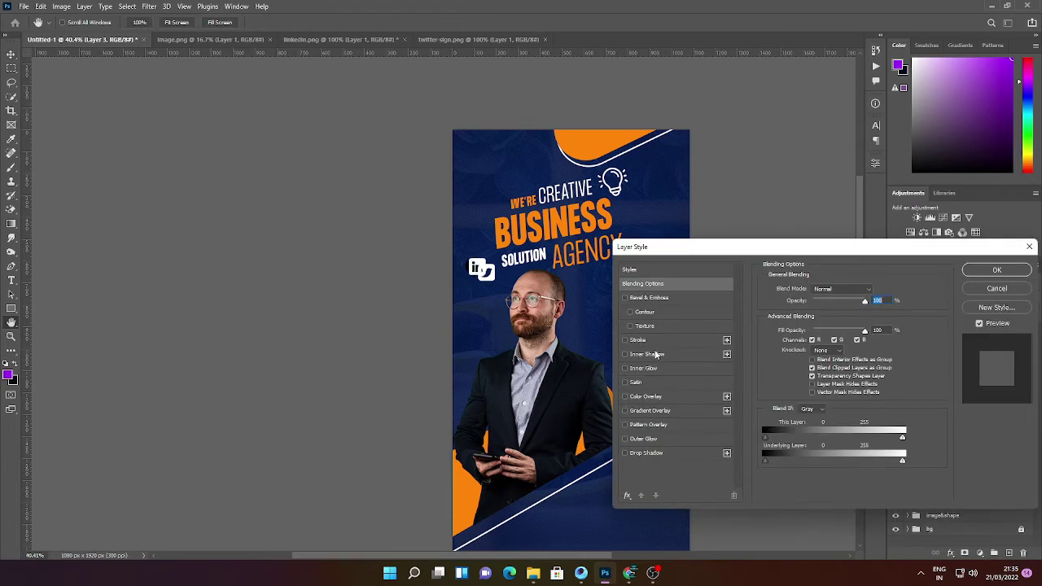
left_click(646, 396)
left_click(997, 269)
left_click(964, 464)
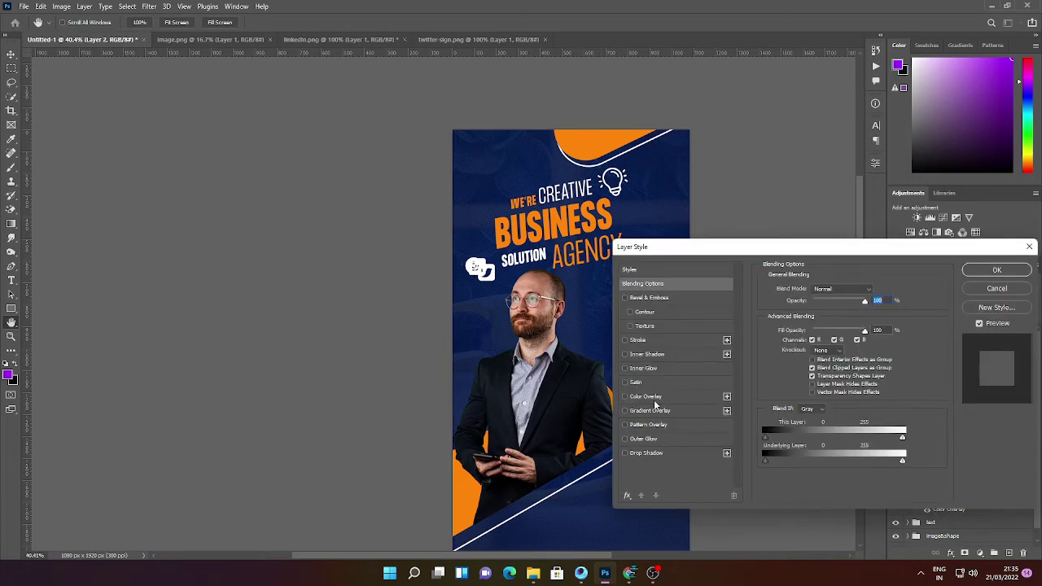
left_click(647, 396)
left_click(996, 269)
left_click(976, 407, "shift")
key("ctrl+g")
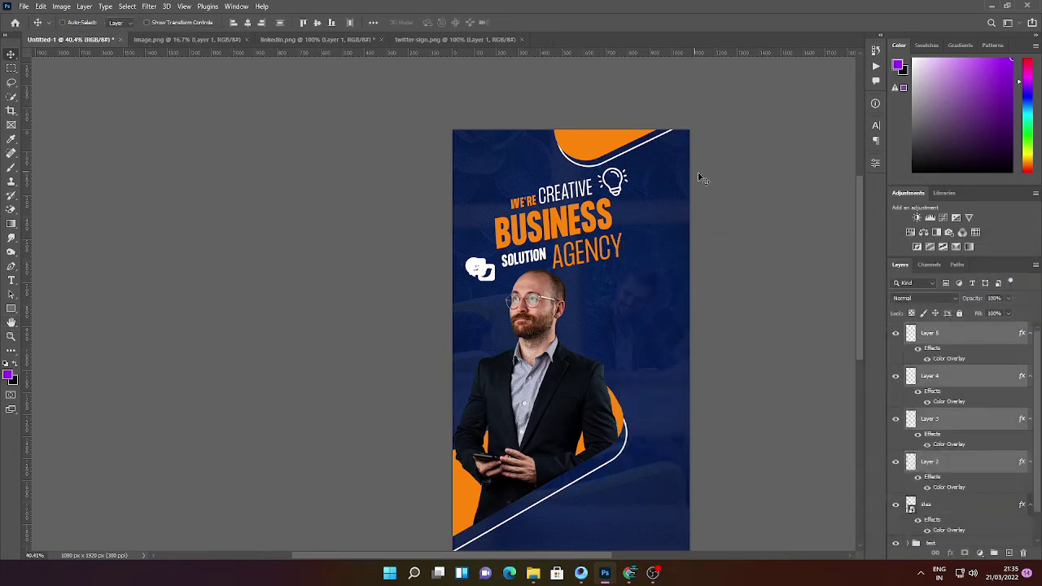
Step: Drag the Twitter, LinkedIn and Facebook icons up into one row near the top
scroll(458, 287, "up", 5)
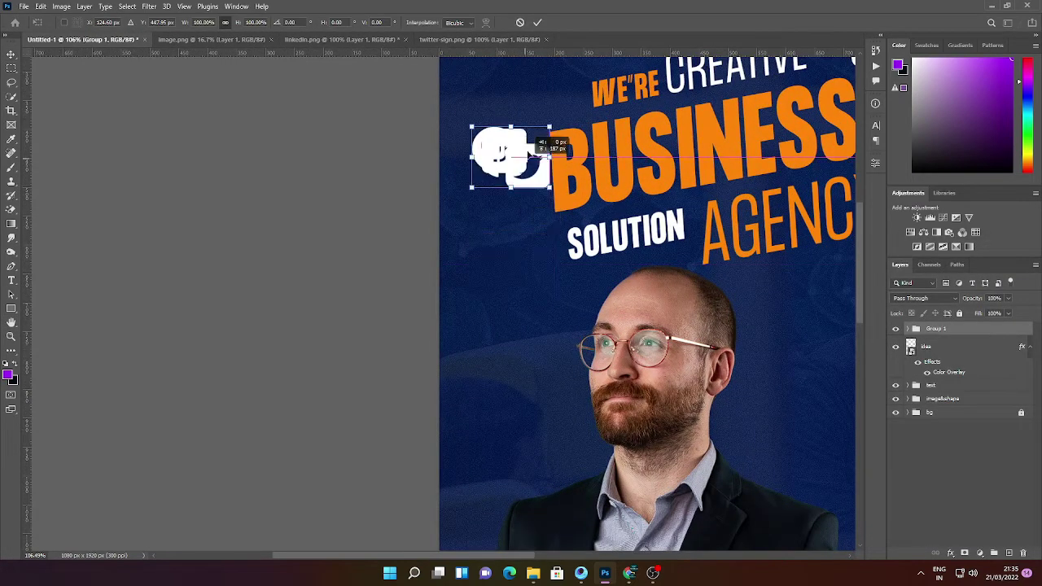
left_click_drag(518, 269, 518, 132)
scroll(576, 328, "up", 5)
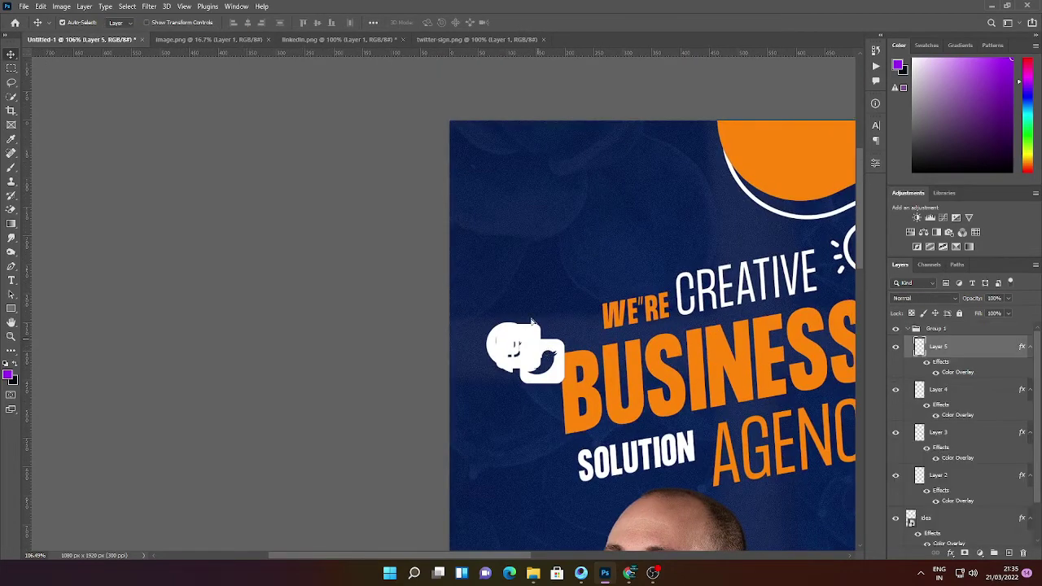
left_click_drag(550, 358, 590, 175)
mouse_move(511, 346)
left_mouse_down()
mouse_move(528, 166)
mouse_move(654, 168)
left_mouse_up()
mouse_move(533, 358)
left_mouse_down()
mouse_move(522, 205)
mouse_move(508, 193)
mouse_move(531, 184)
mouse_move(531, 142)
left_mouse_up()
Step: Select all four social icons and shrink them together to about half size
left_click(486, 179, "shift")
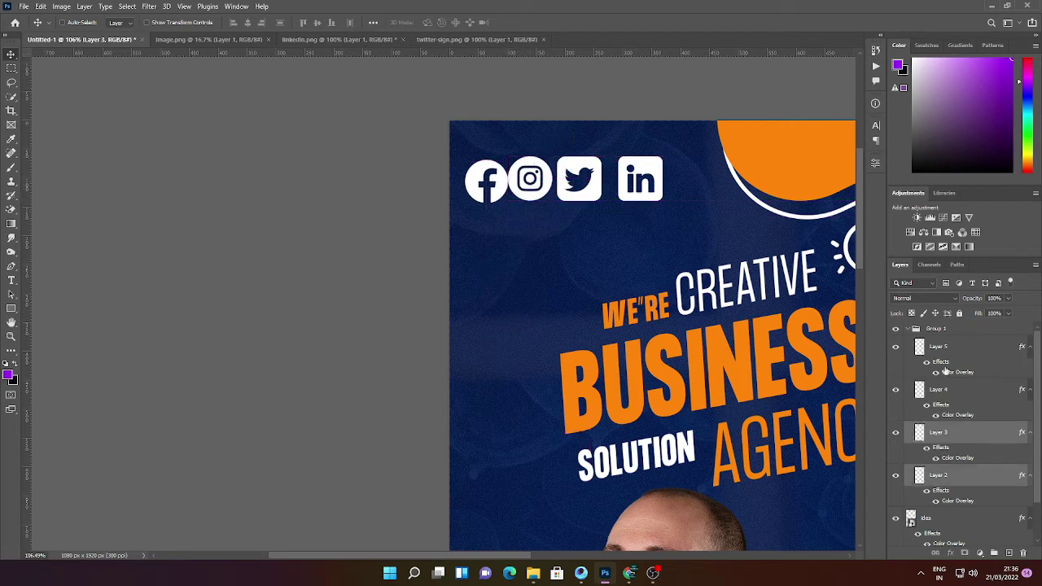
left_click(579, 179, "shift")
left_click(640, 179, "shift")
key("ctrl+t")
left_click_drag(666, 179, 555, 178)
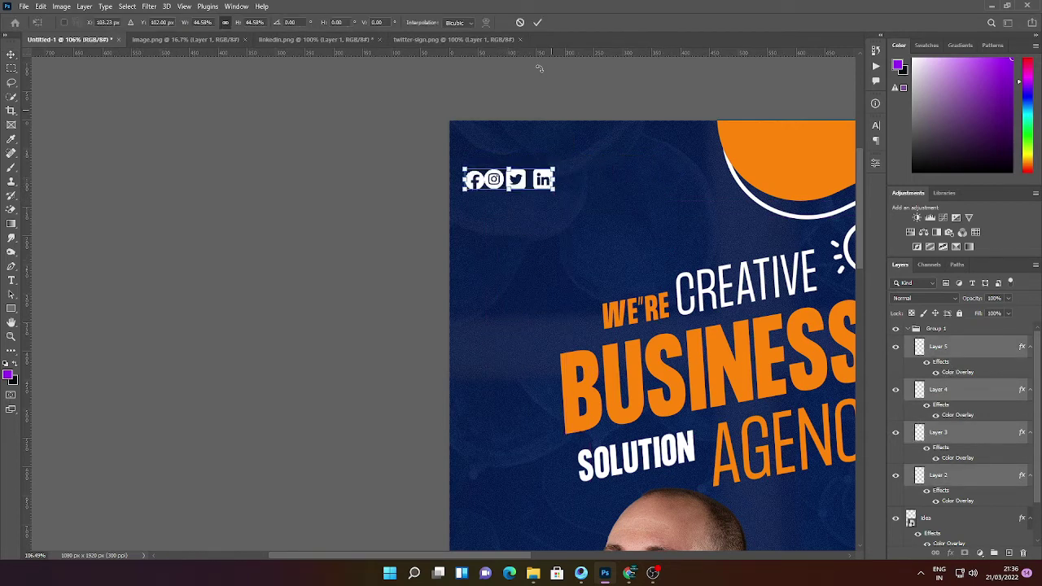
left_click(537, 22)
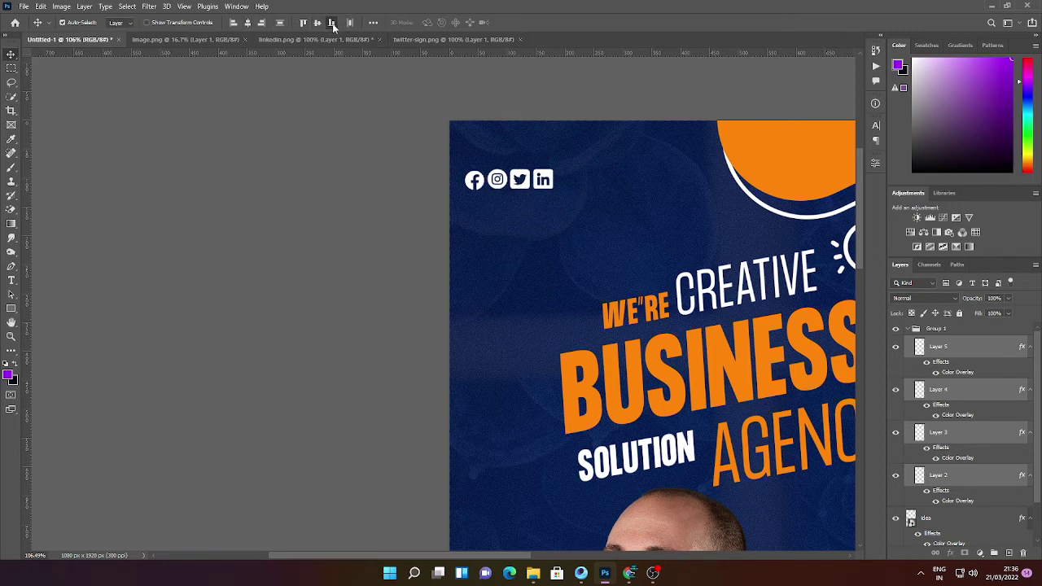
Step: Move the whole icon group up near the poster's top-left corner
left_click(547, 192)
left_click(911, 328)
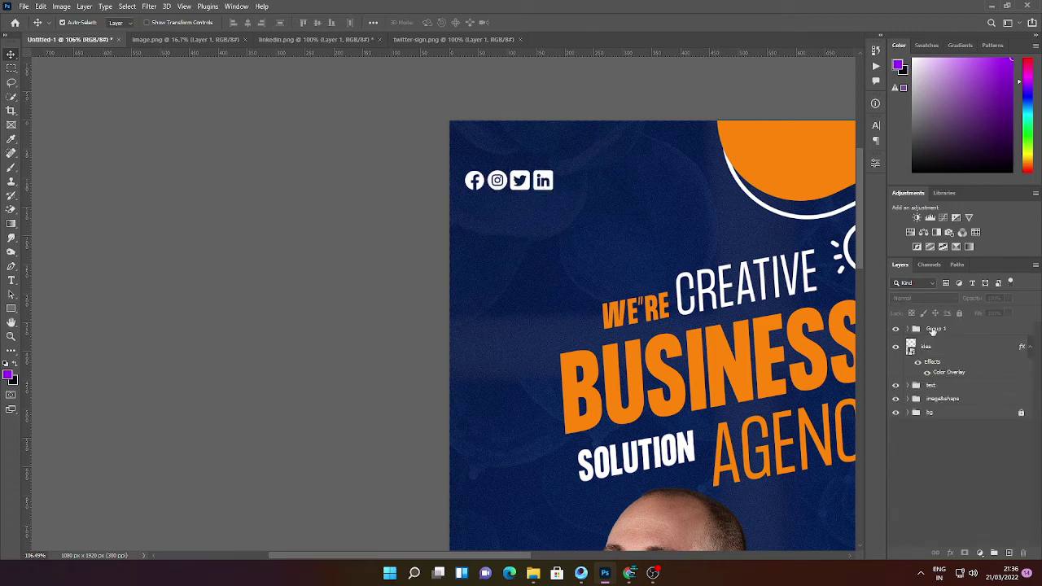
key("ctrl+t")
left_click_drag(538, 181, 572, 181)
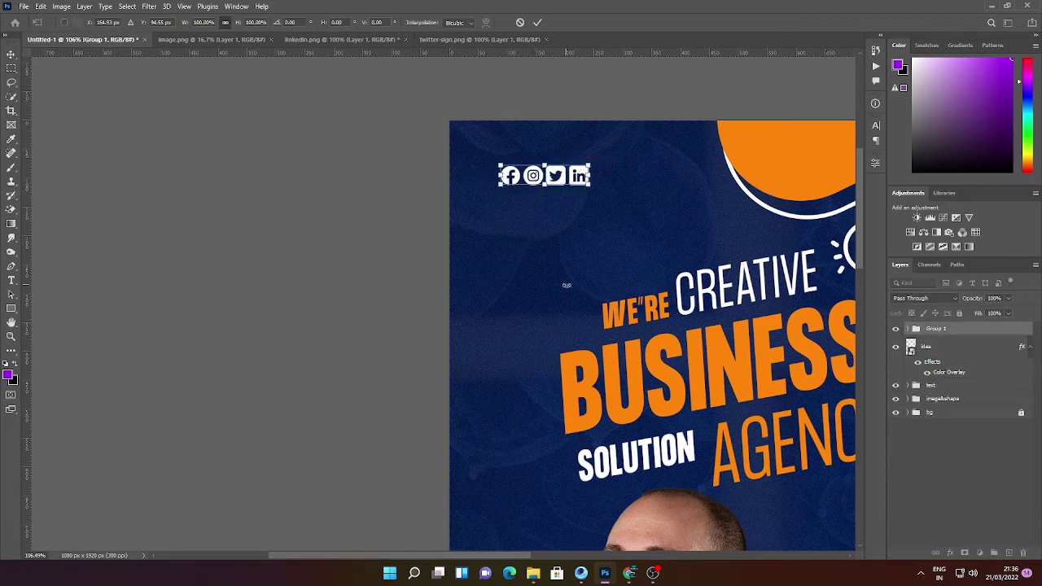
Step: Add the caption text FOLLOW US NOW just above the icon row
left_click(541, 23)
key("t")
left_click(502, 141)
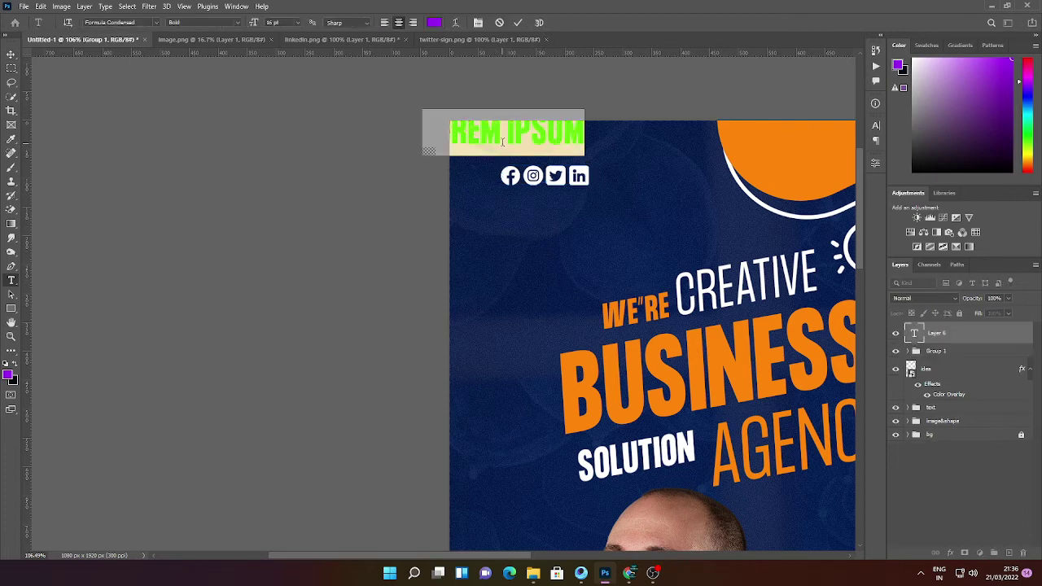
type("FULL")
type("OW")
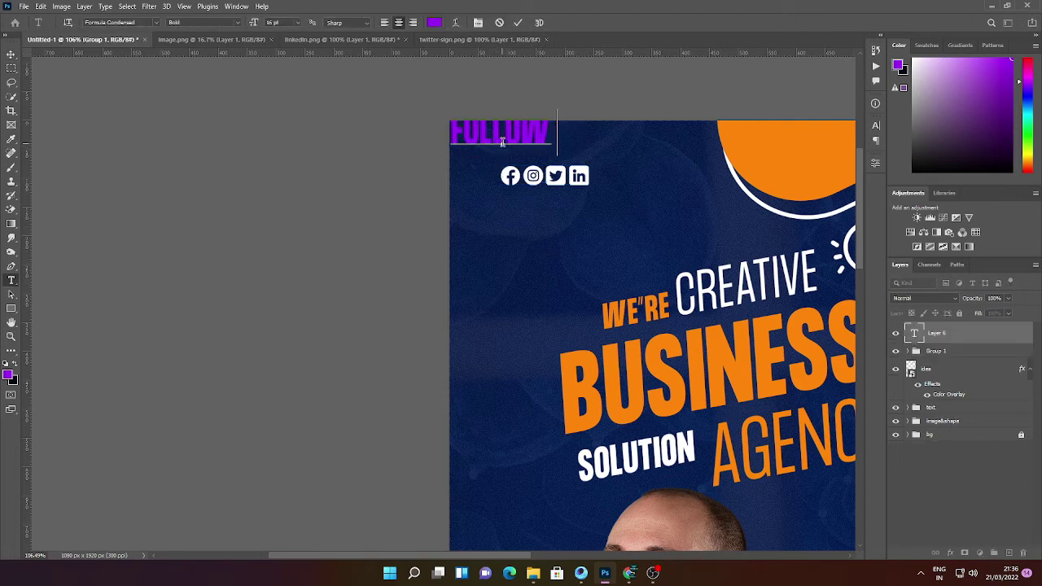
type(" US NOW")
Step: Colour the FOLLOW US NOW caption orange
key("ctrl+a")
left_click(434, 22)
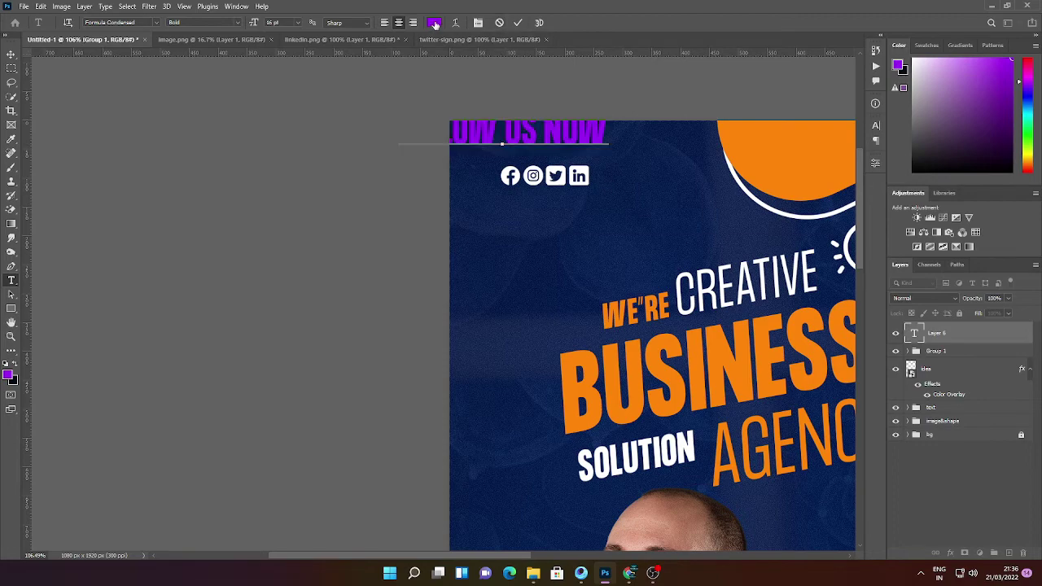
left_click(782, 163)
left_click(826, 261)
left_click(518, 22)
Step: Scale the caption to about 82% and position it fully on the poster
key("ctrl+t")
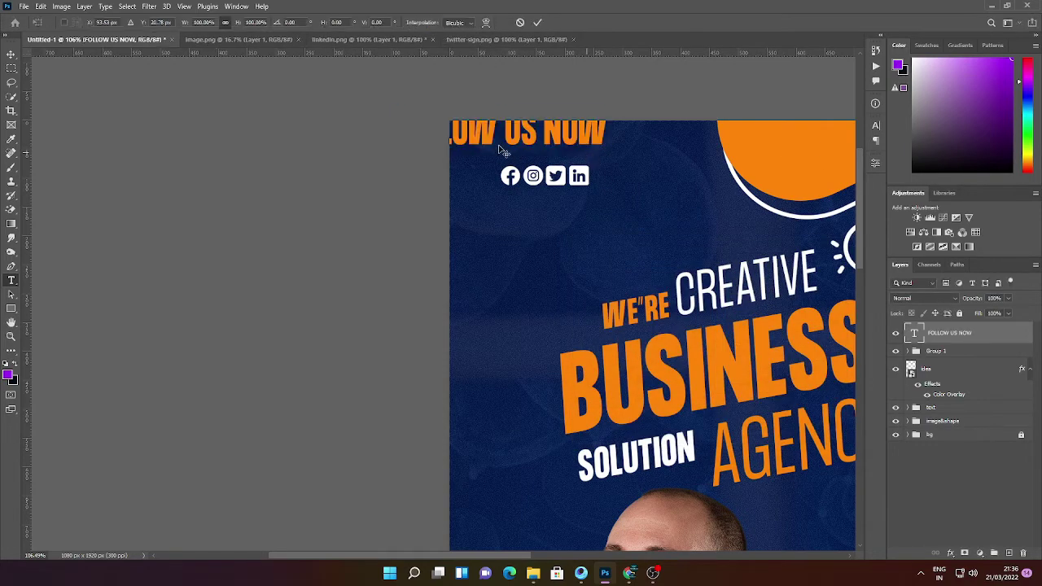
left_click_drag(464, 144, 517, 147)
left_click_drag(658, 134, 541, 145)
left_click(536, 23)
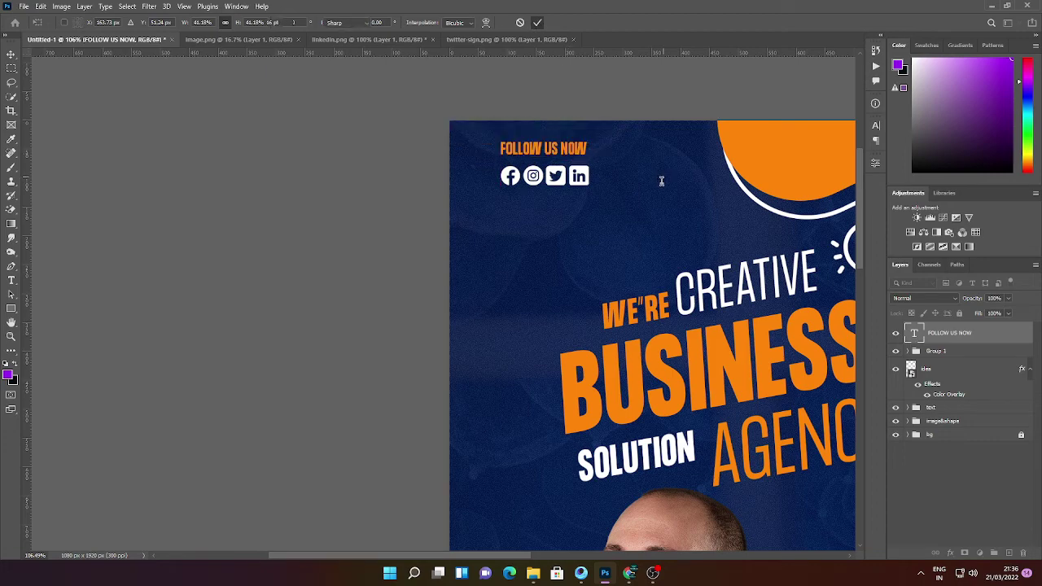
left_click(662, 177)
key("Escape")
key("v")
scroll(540, 353, "down", 2)
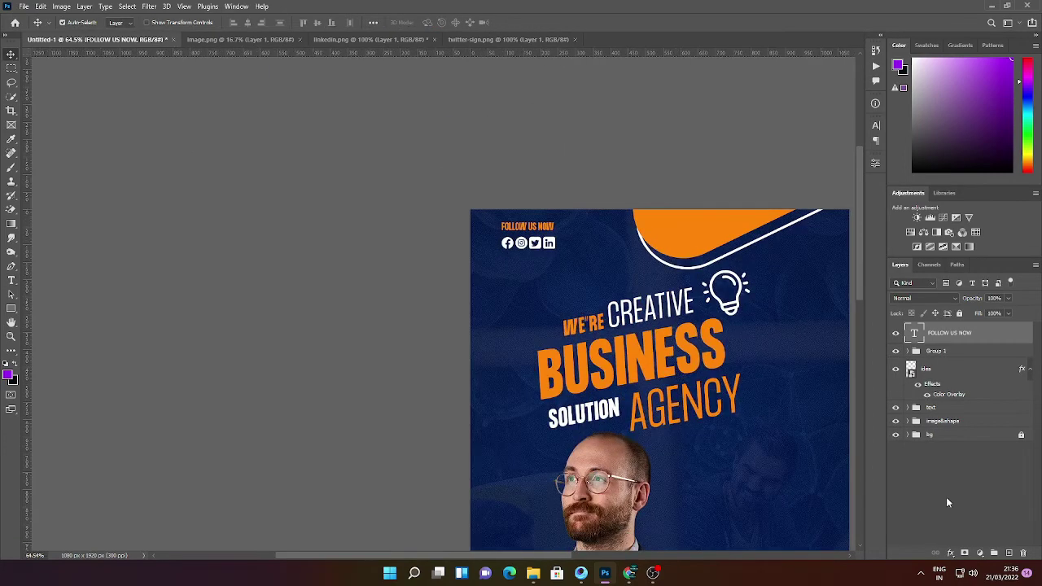
scroll(714, 349, "down", 2)
Step: Add two-line text HELP YOU TO GROW / YOUR BUSINESS right of the businessman
scroll(708, 336, "down", 1)
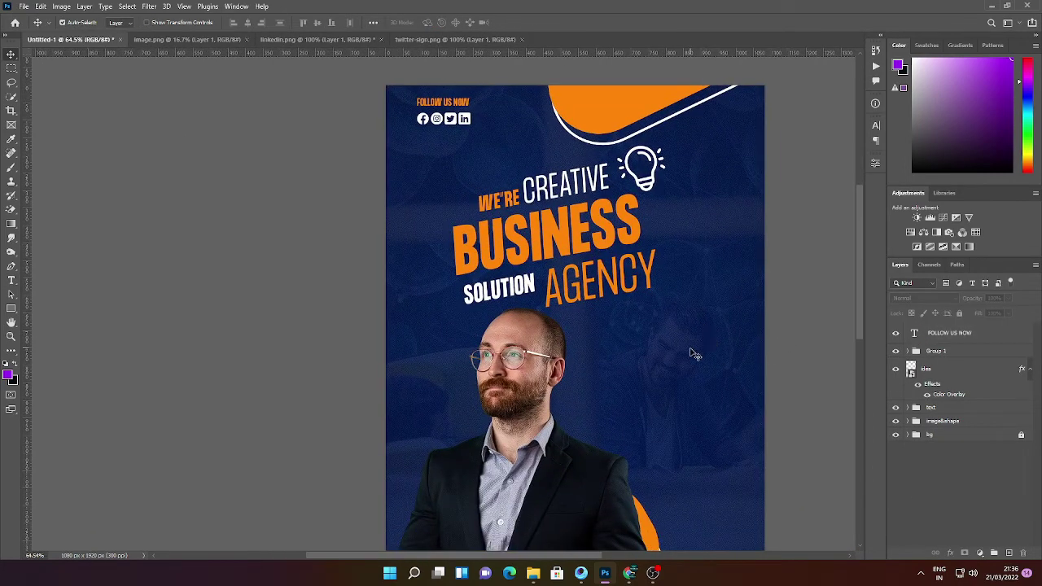
key("t")
left_click(661, 325)
type("HELP")
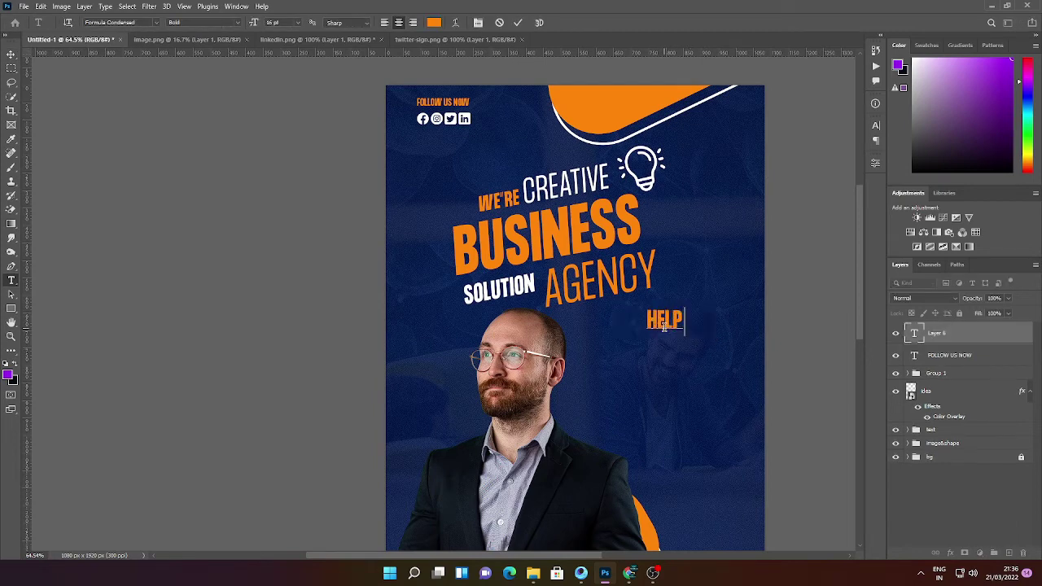
type(" YOU TO")
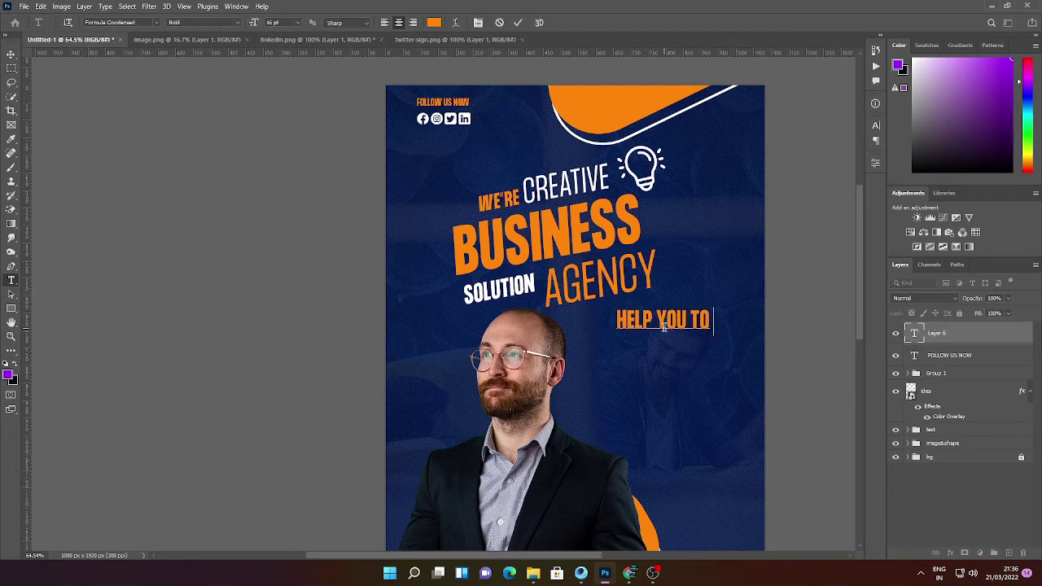
type(" GROW")
key("Return")
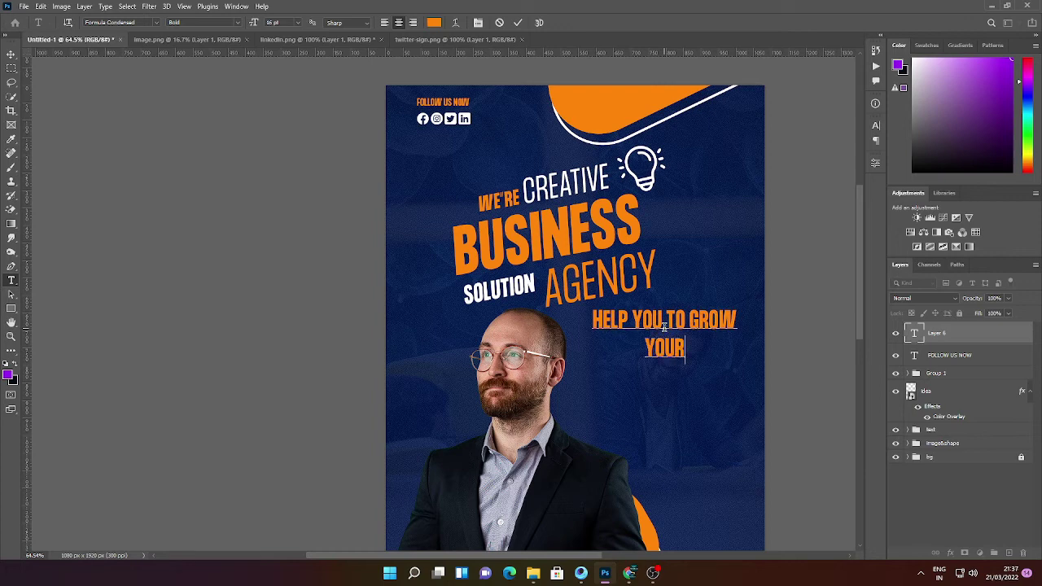
type("BUSI")
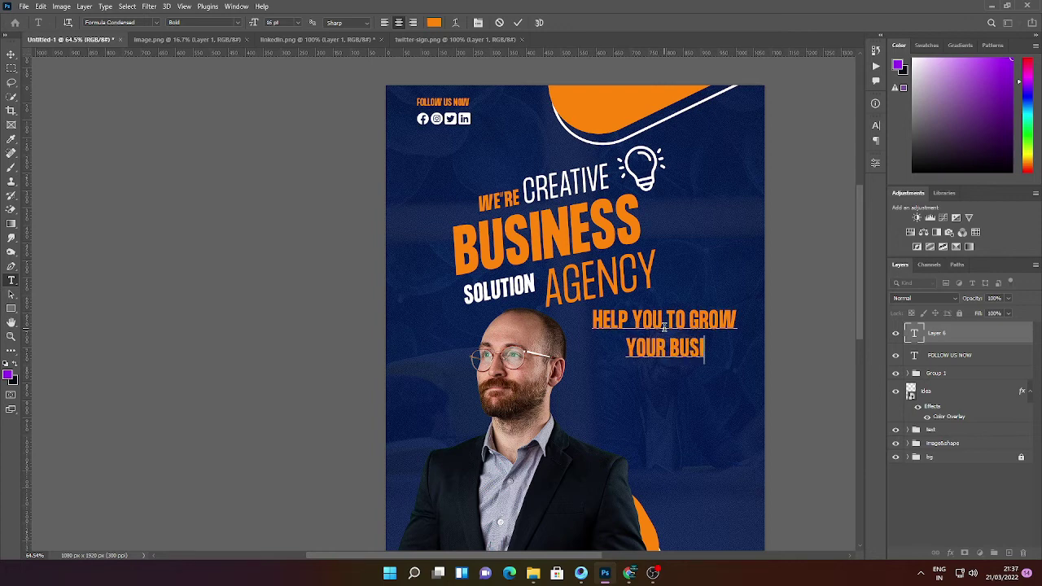
type("NESS")
Step: Make the two-line text white and shrink it slightly
key("ctrl+a")
left_click(434, 22)
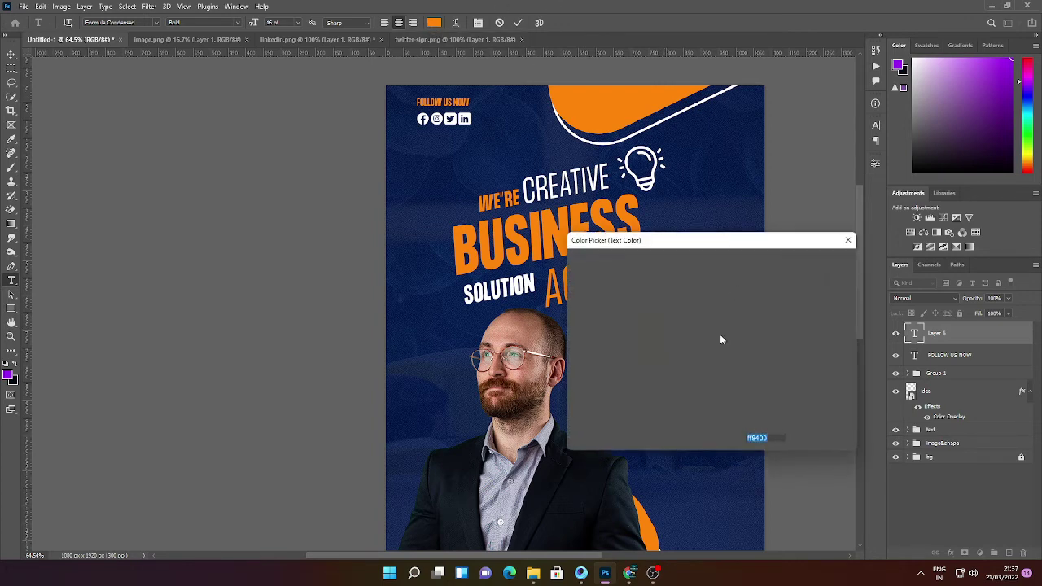
left_click(583, 265)
left_click(817, 260)
left_click(517, 22)
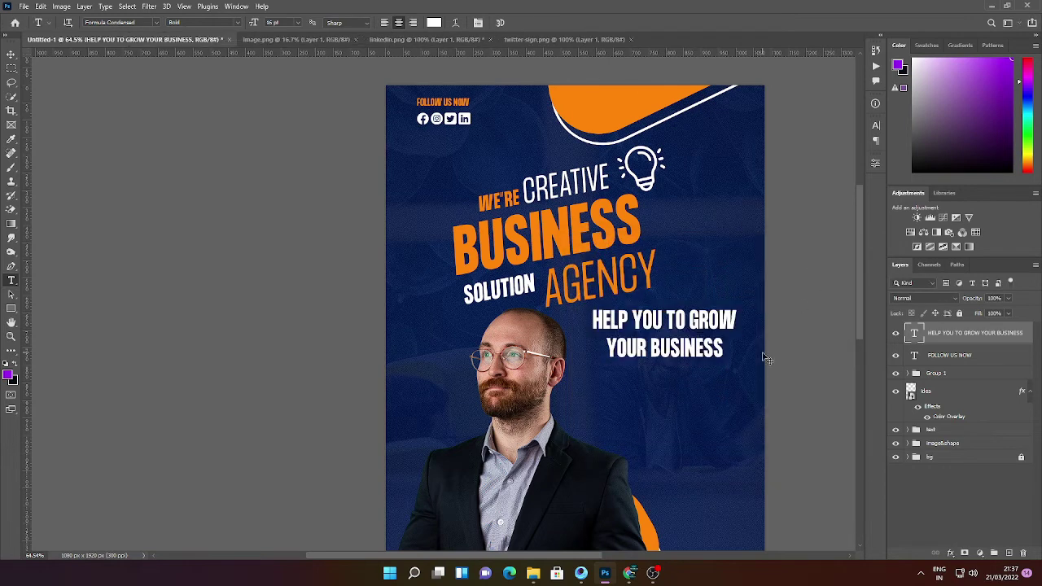
key("ctrl+t")
mouse_move(590, 335)
left_mouse_down()
mouse_move(653, 347)
mouse_move(727, 382)
mouse_move(710, 382)
left_mouse_up()
Step: Draw a rectangle bar beneath the caption and bring up its fill colour choices
key("Return")
right_click(11, 308)
left_click(49, 312)
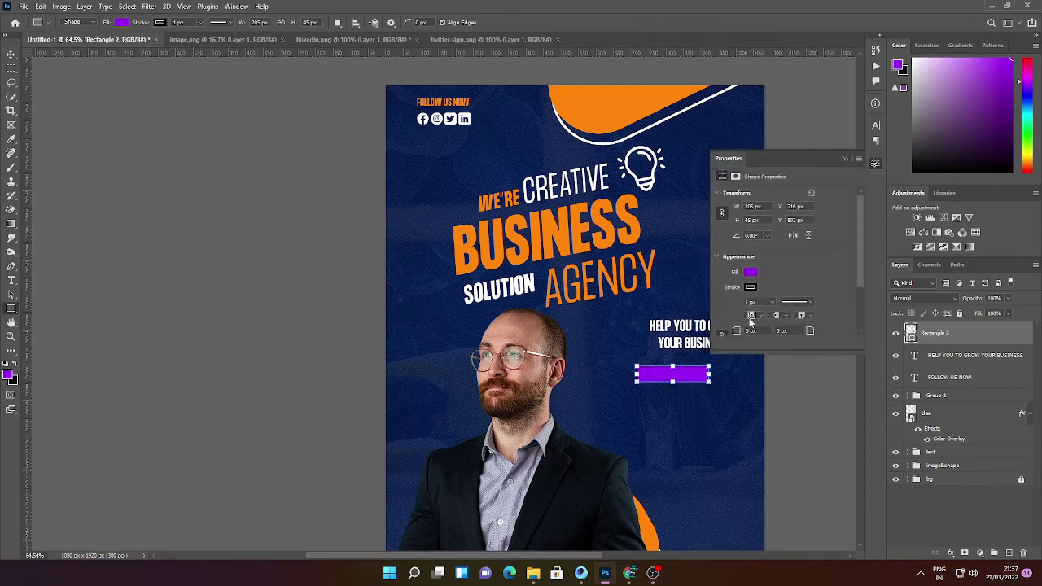
left_click(742, 272)
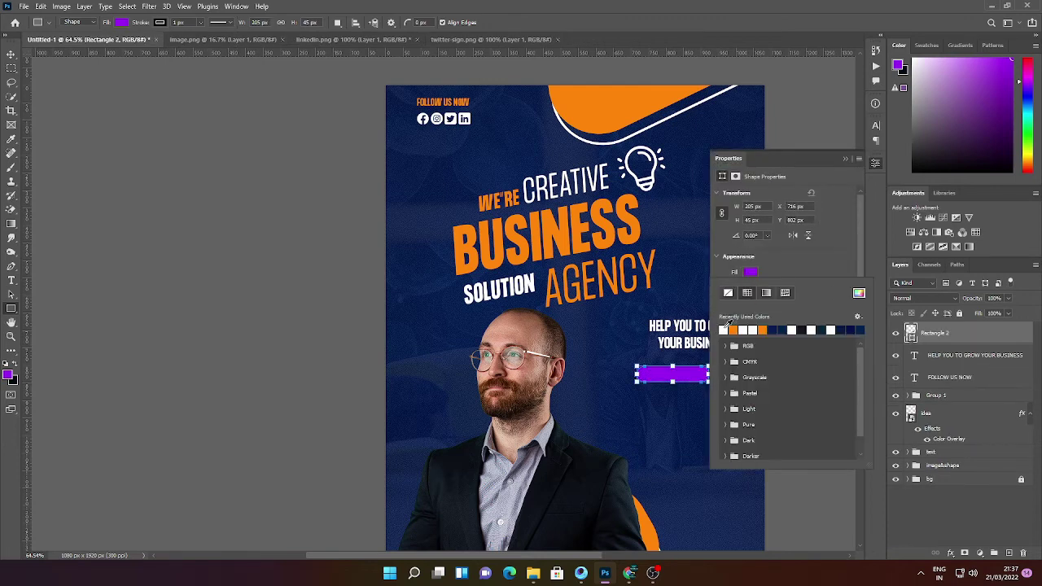
Step: Centre the orange bar horizontally under the caption text
key("v")
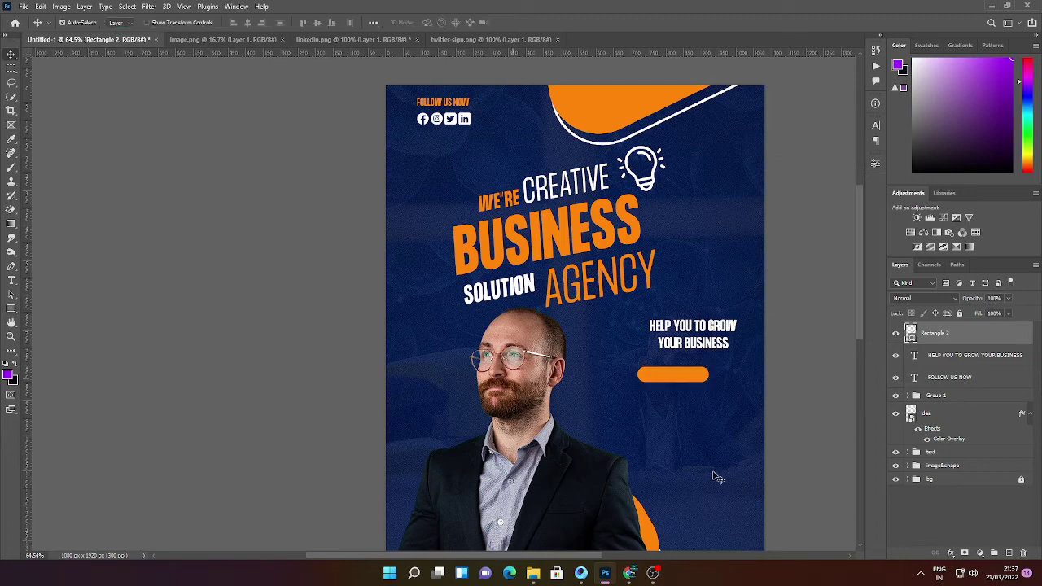
scroll(712, 477, "up", 3)
left_click_drag(661, 345, 697, 333)
left_click(970, 359, "shift")
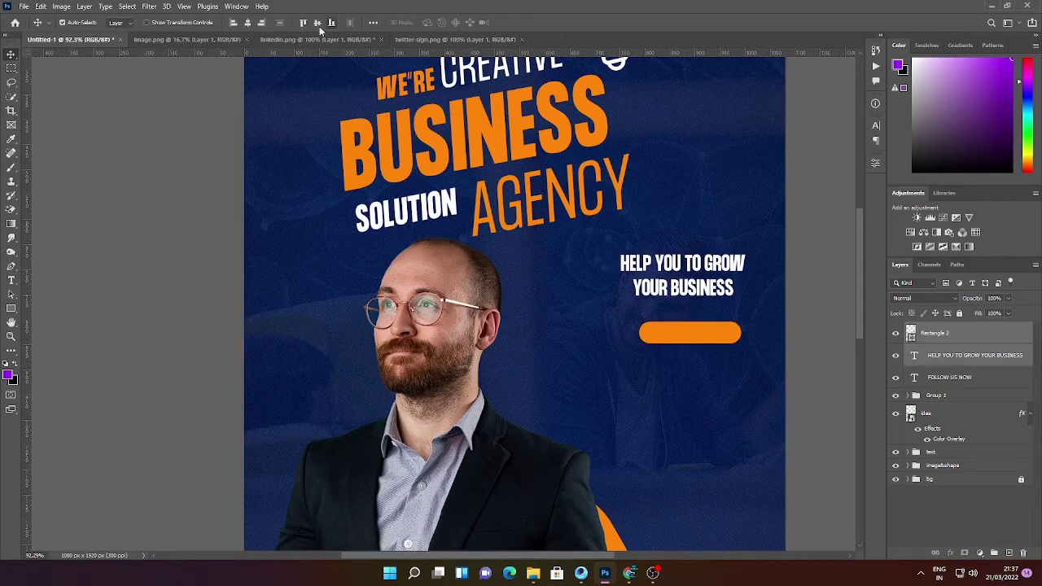
left_click(247, 23)
left_click(731, 361)
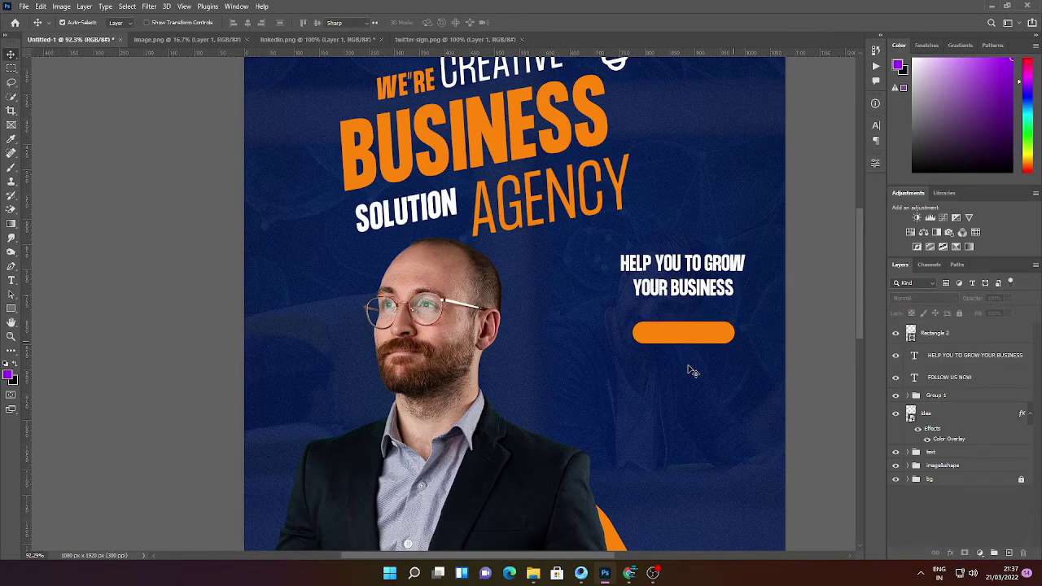
Step: Add white CONTACT US NOW label text and shrink it to button size
key("t")
left_click(666, 410)
key("BackSpace")
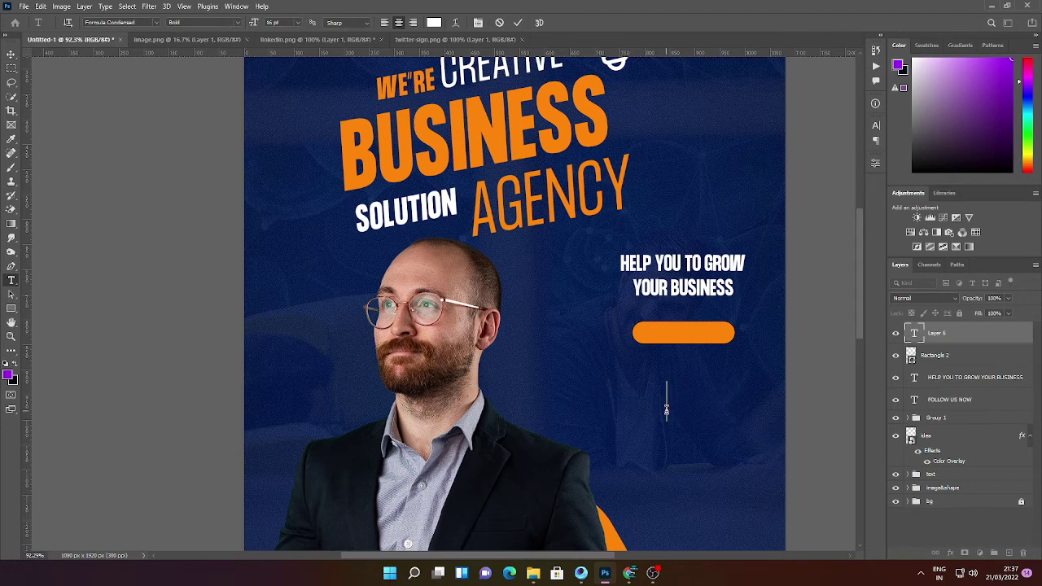
type("CONTACT U")
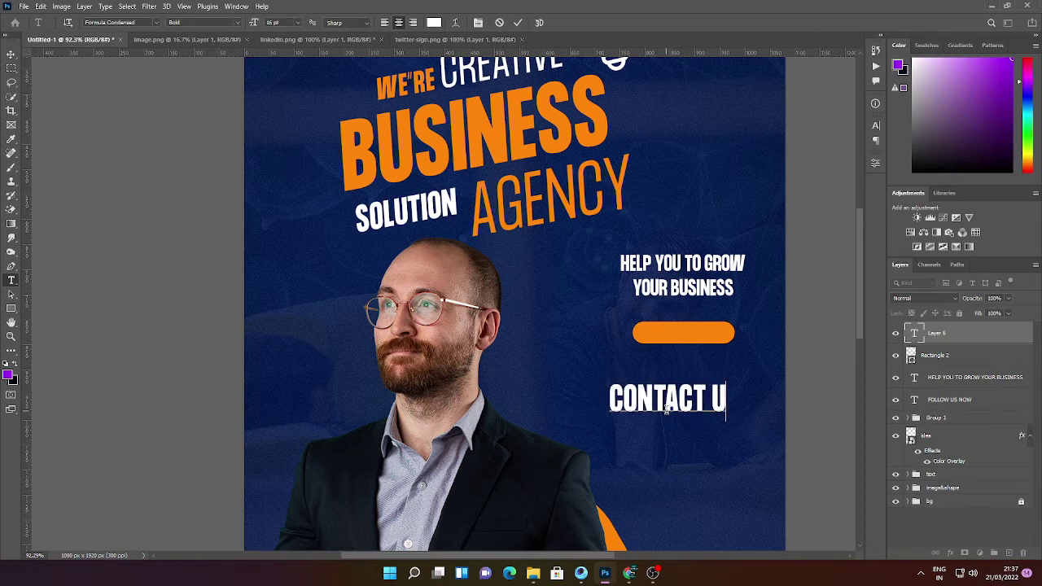
type("S NOW")
key("ctrl+a")
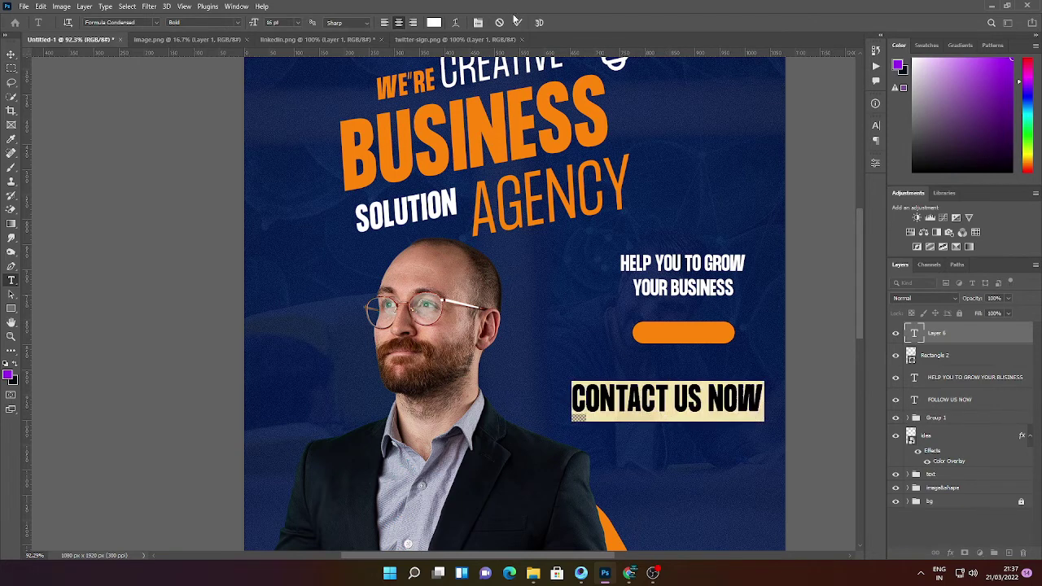
left_click(516, 22)
key("ctrl+t")
mouse_move(764, 422)
left_mouse_down()
mouse_move(610, 411)
mouse_move(637, 412)
mouse_move(764, 317)
left_mouse_up()
key("Return")
scroll(604, 377, "up", 3)
Step: Place the arrow-right image as an embedded file and shrink it to icon size
left_click(23, 5)
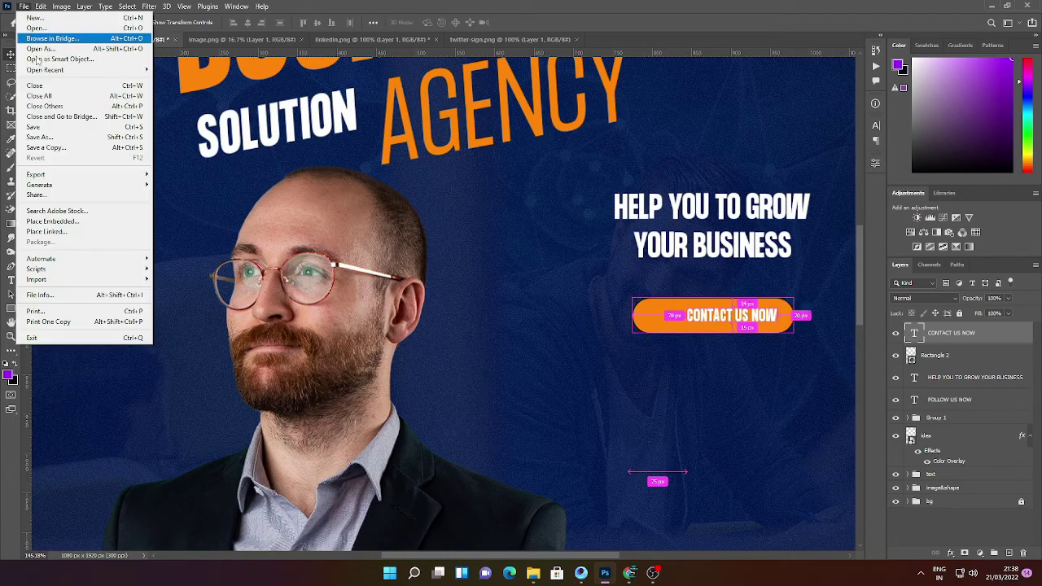
left_click(48, 221)
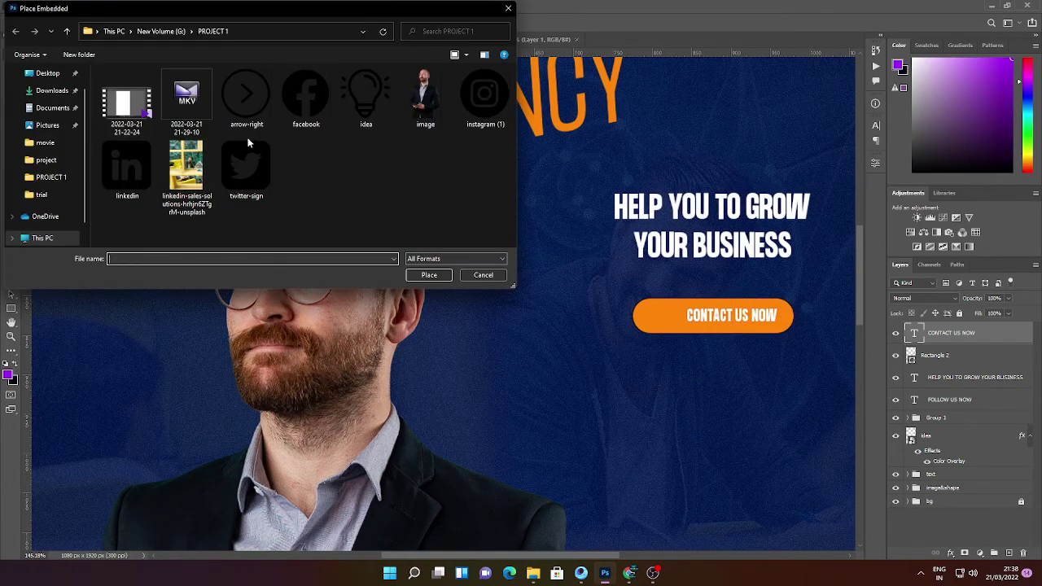
double_click(246, 96)
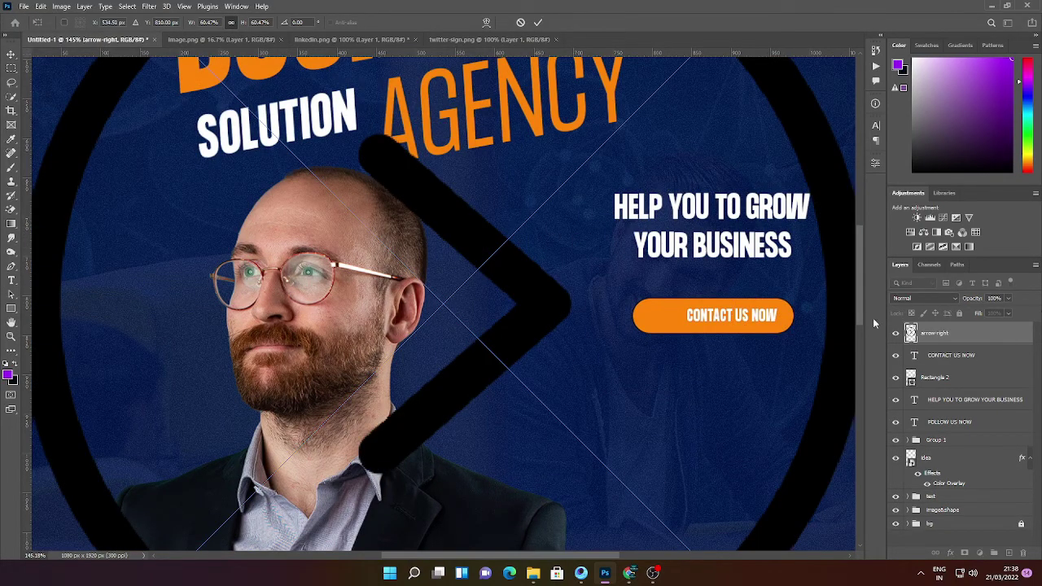
scroll(725, 274, "down", 3)
left_click_drag(743, 280, 232, 281)
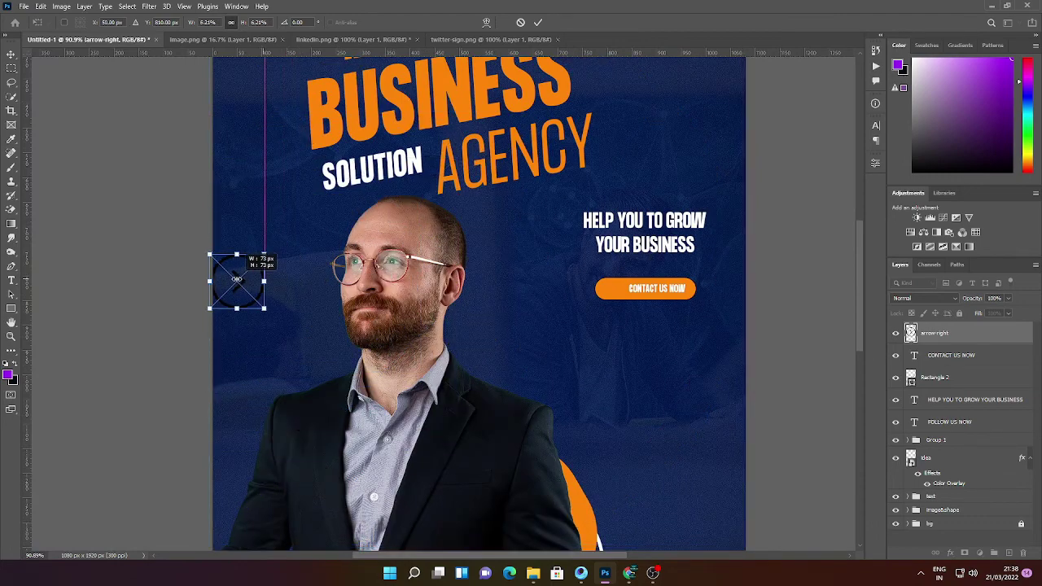
key("Return")
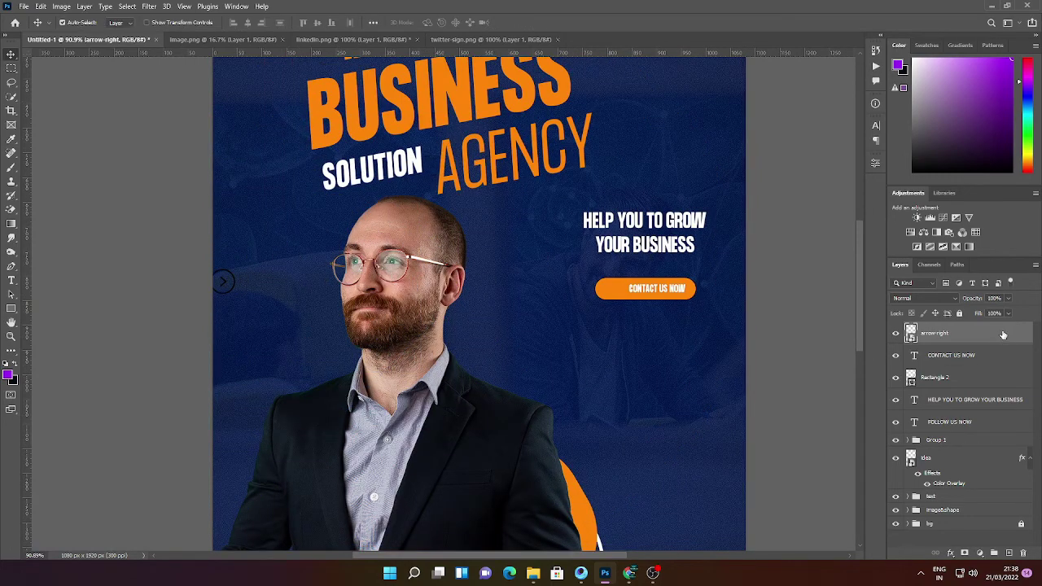
Step: Give the arrow a white Color Overlay and move it onto the contact button
double_click(1002, 335)
left_click(639, 396)
left_click(996, 271)
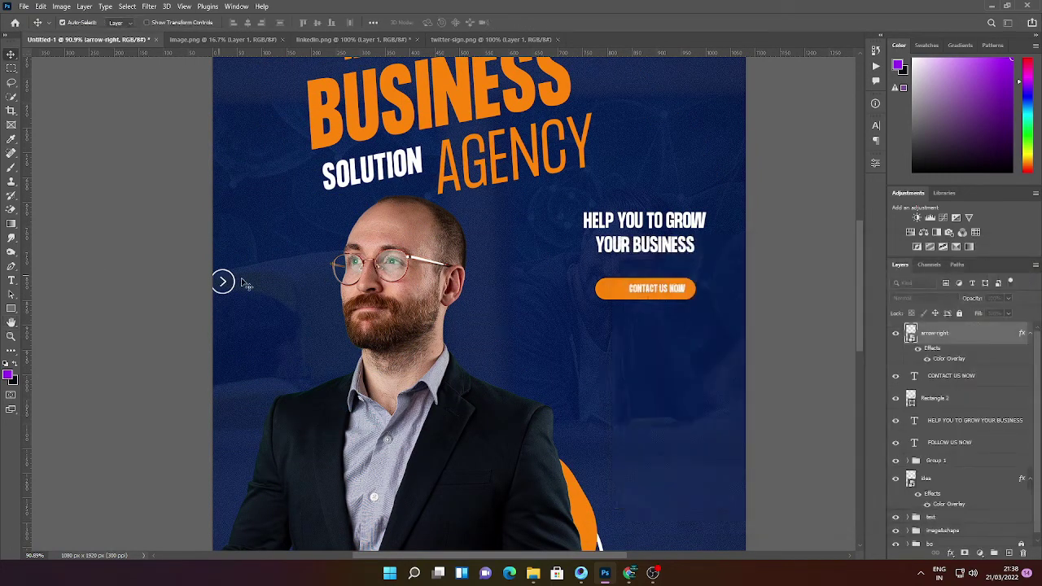
scroll(244, 283, "up", 5)
left_click_drag(233, 295, 836, 305)
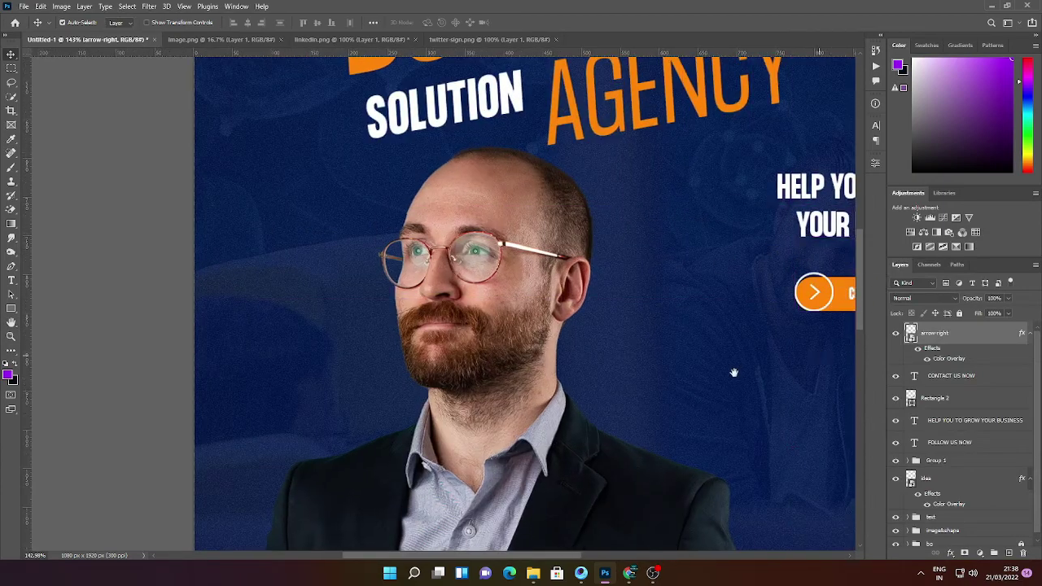
Step: Scale the arrow circle down and set it at the button's left end
scroll(734, 373, "down", 3)
scroll(692, 328, "up", 8)
key("ctrl+t")
mouse_move(750, 238)
left_mouse_down()
mouse_move(675, 314)
mouse_move(695, 313)
left_mouse_up()
left_click(546, 23)
scroll(638, 309, "down", 5)
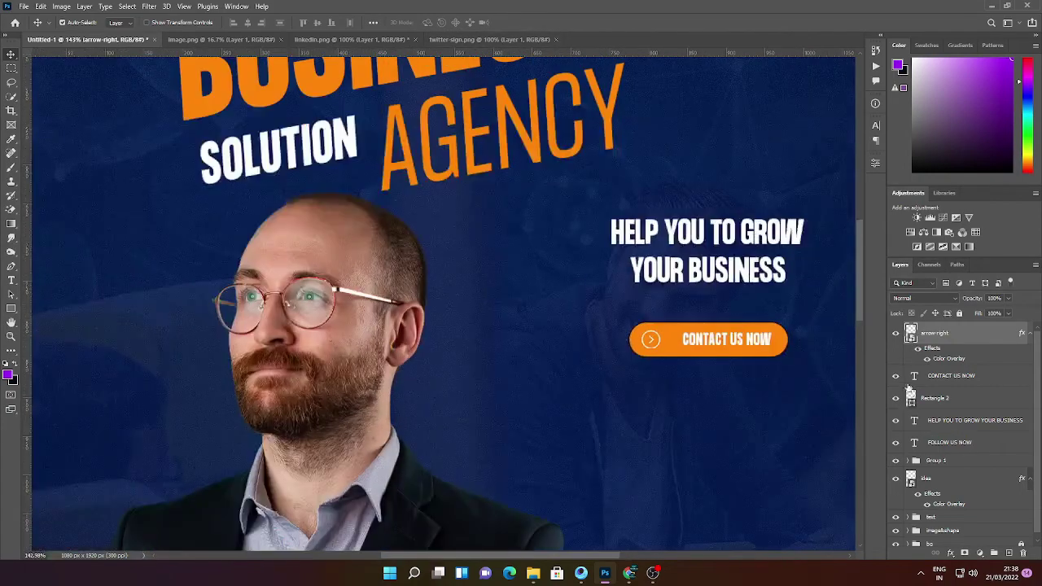
Step: Group the three contact-button layers and move both caption layers into the text group
left_click(960, 399, "shift")
key("ctrl+g")
left_click(960, 369)
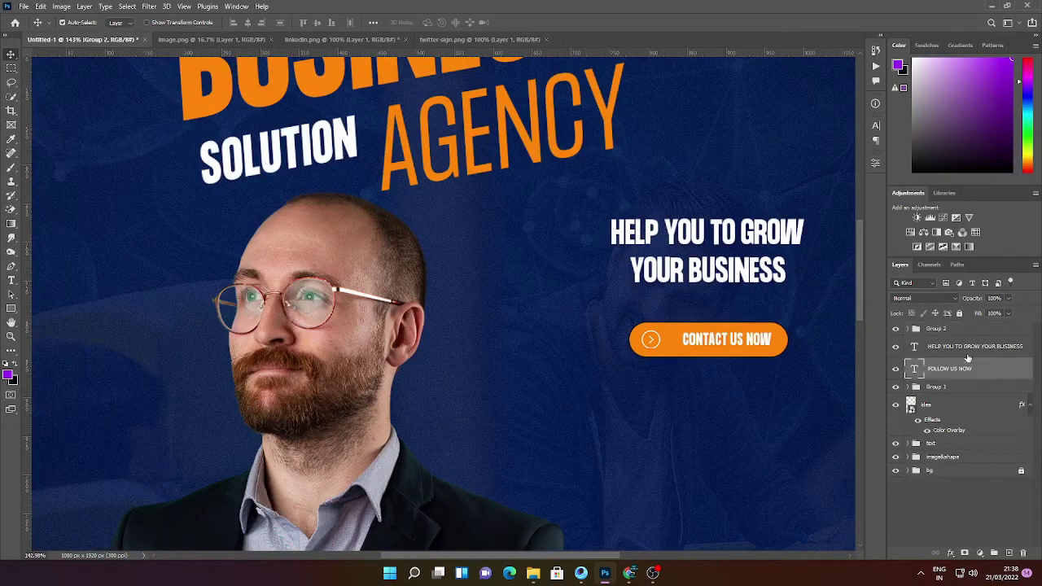
left_click(968, 346, "shift")
left_click_drag(931, 398, 932, 443)
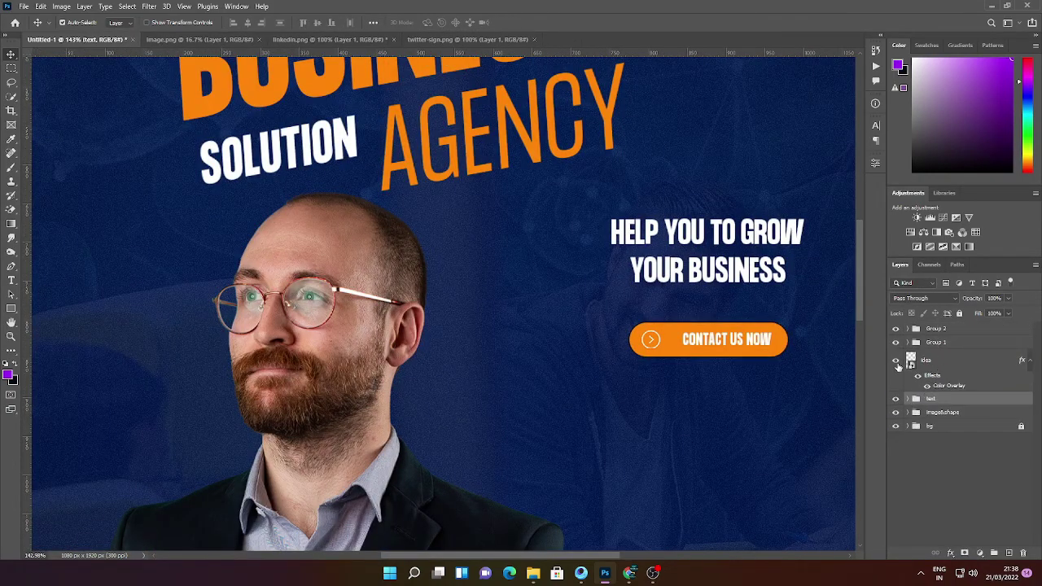
Step: Move the idea layer into Group 1 and rename the groups icon and button
left_click(916, 360)
key("ctrl+0")
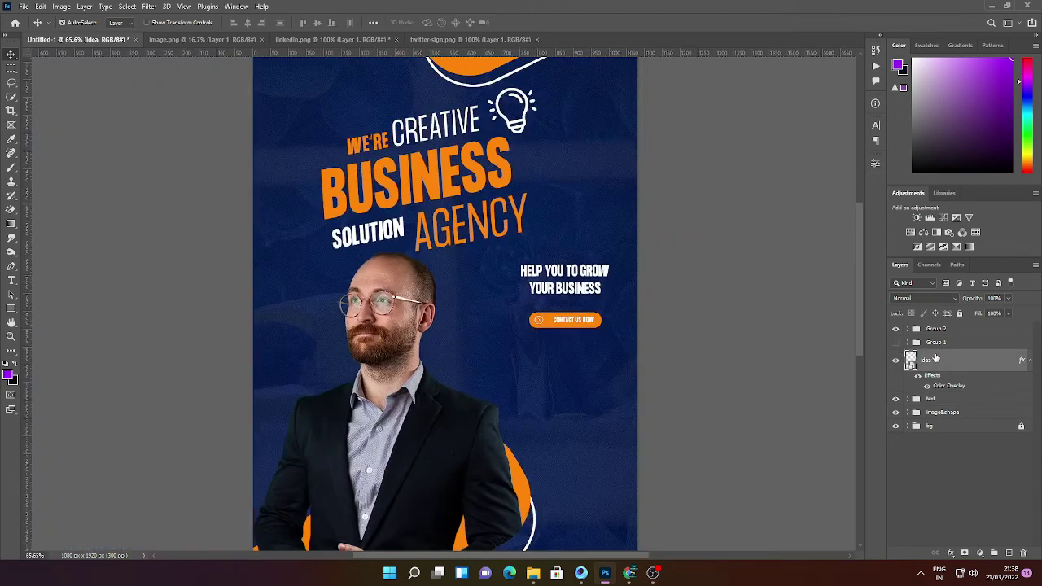
left_click_drag(934, 359, 936, 343)
double_click(937, 342)
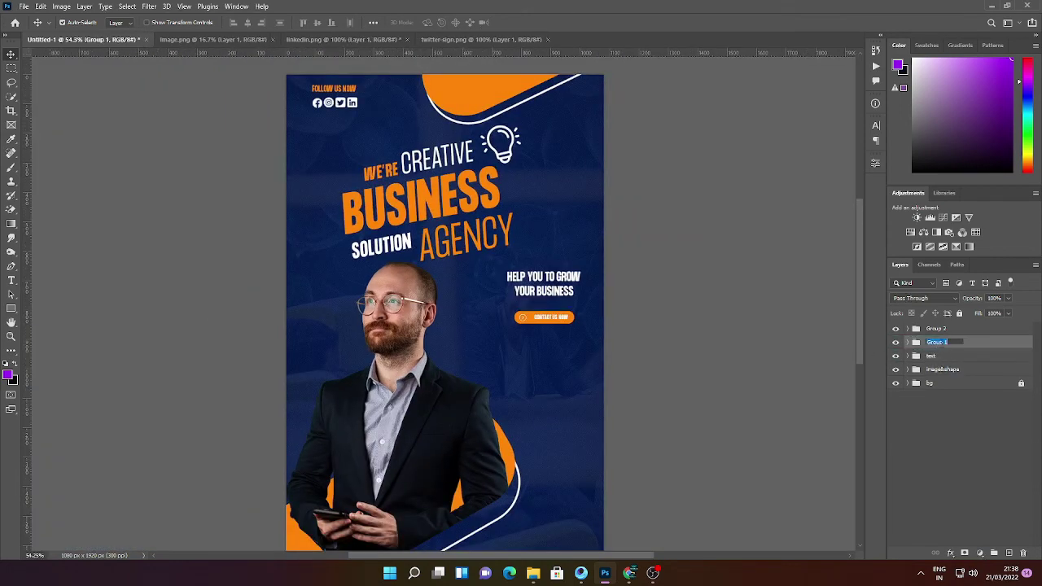
key("Return")
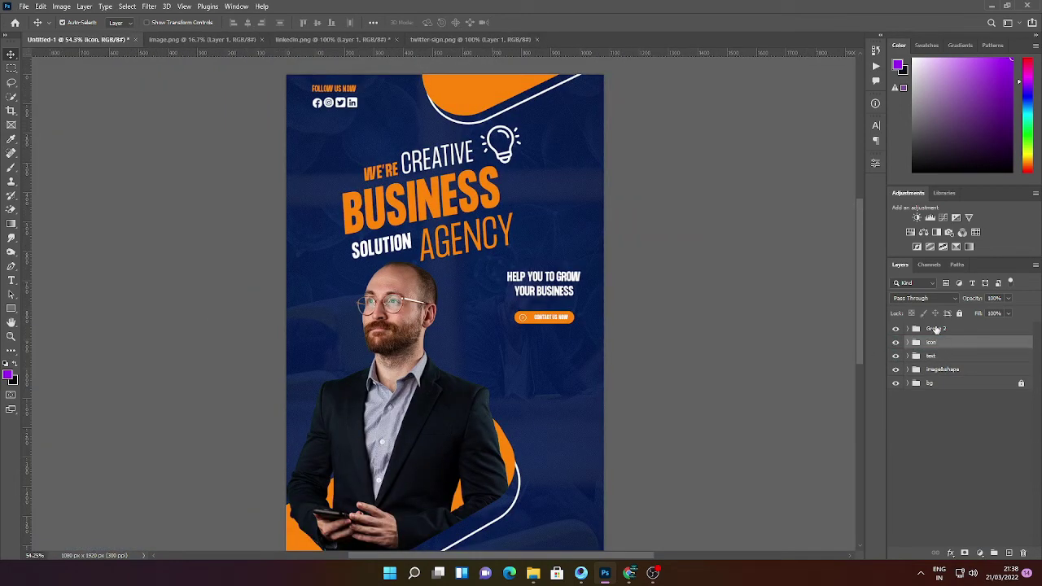
double_click(936, 328)
key("Return")
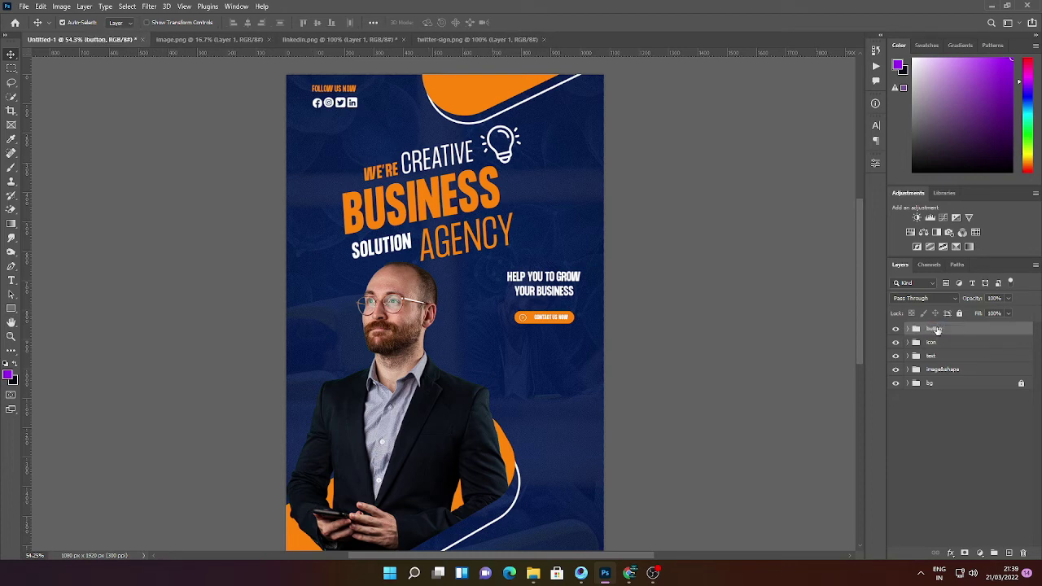
left_click(873, 369)
key("t")
left_click(536, 507)
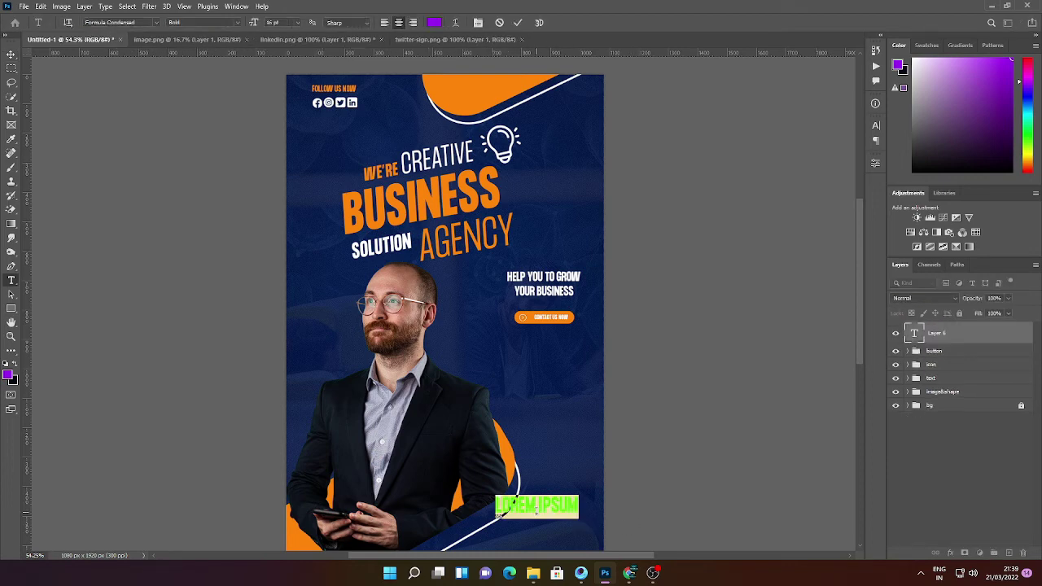
key("BackSpace")
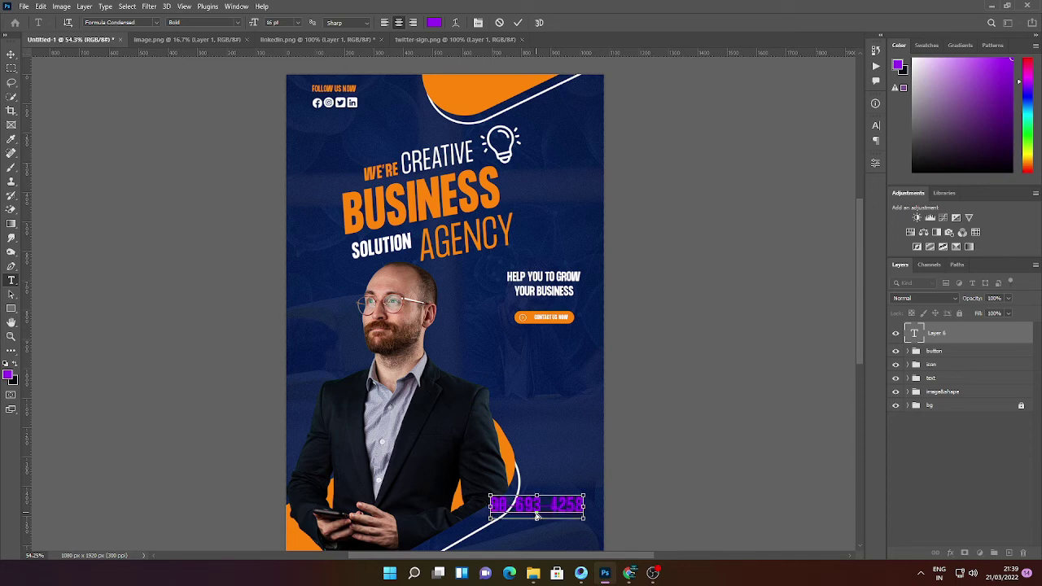
left_click(434, 22)
left_click(578, 269)
left_click(819, 260)
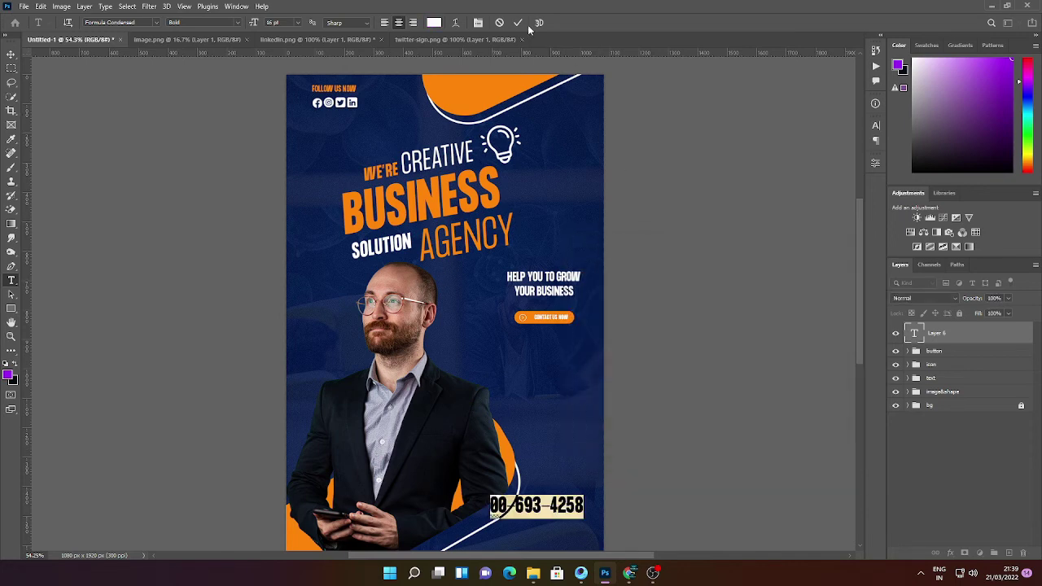
left_click(518, 22)
Step: Reposition the phone number and drag a duplicate copy just below it
key("v")
scroll(594, 323, "up", 3)
scroll(614, 317, "up", 3)
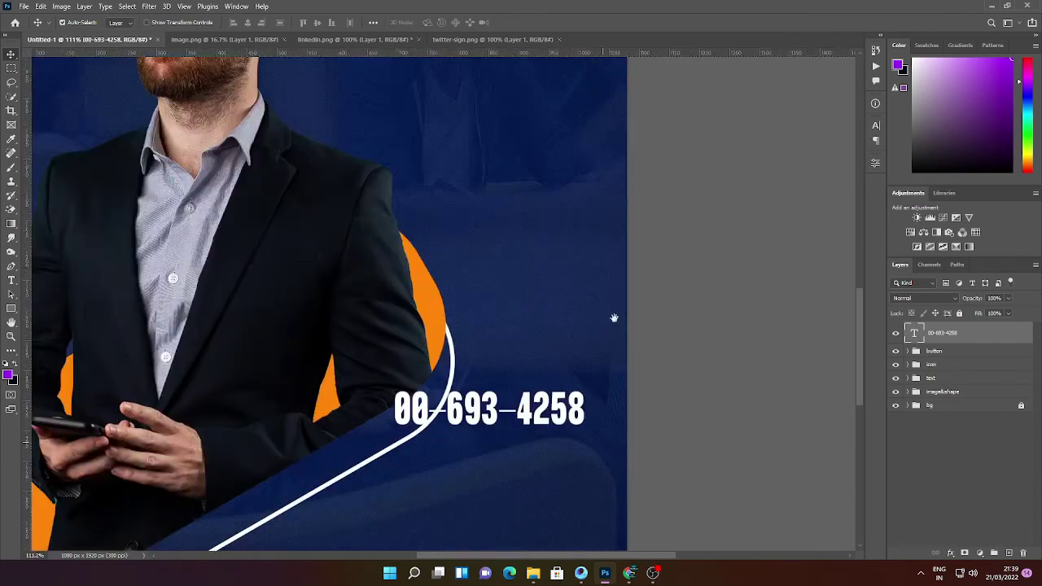
left_click_drag(614, 318, 646, 90)
left_click_drag(574, 174, 567, 392)
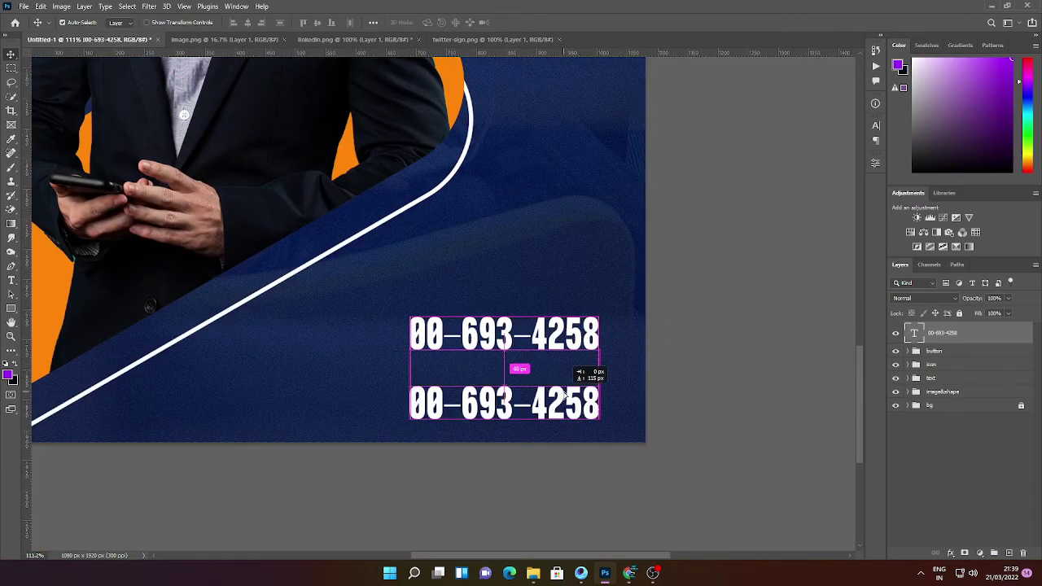
double_click(565, 391)
type("www")
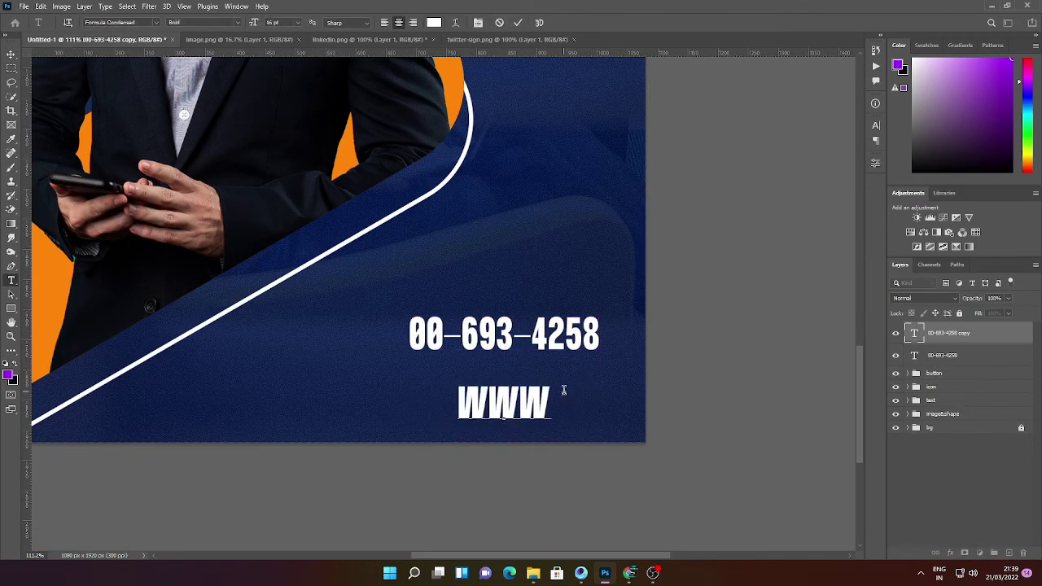
type(".yoursi")
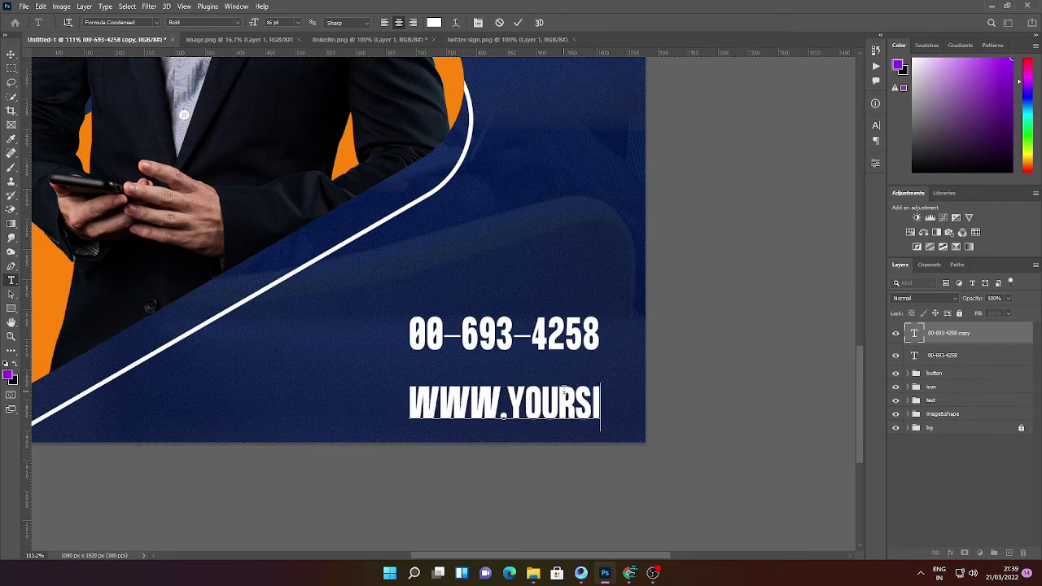
type("te.com")
key("ctrl+a")
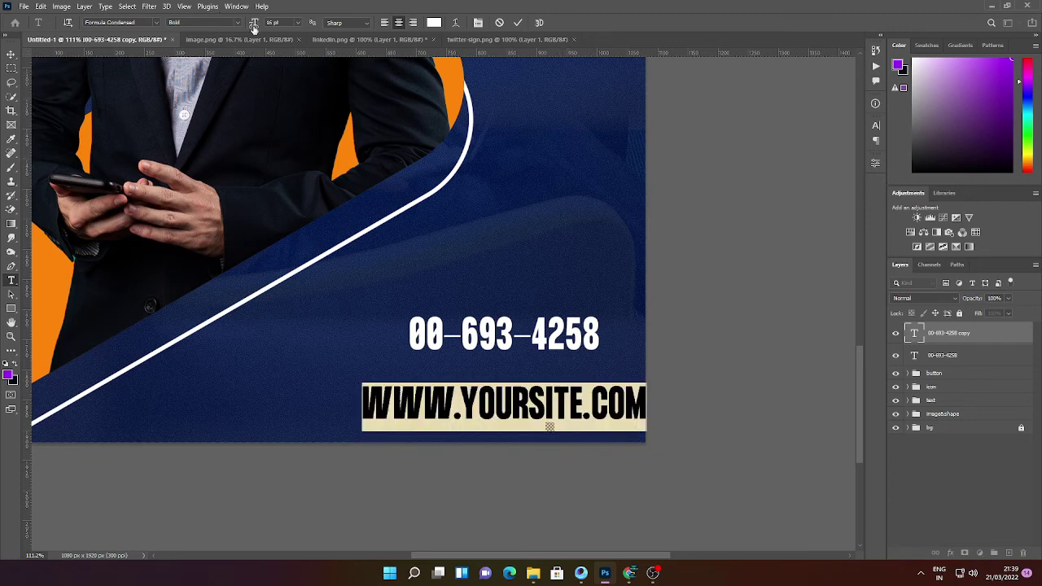
left_click(196, 32)
left_click(434, 22)
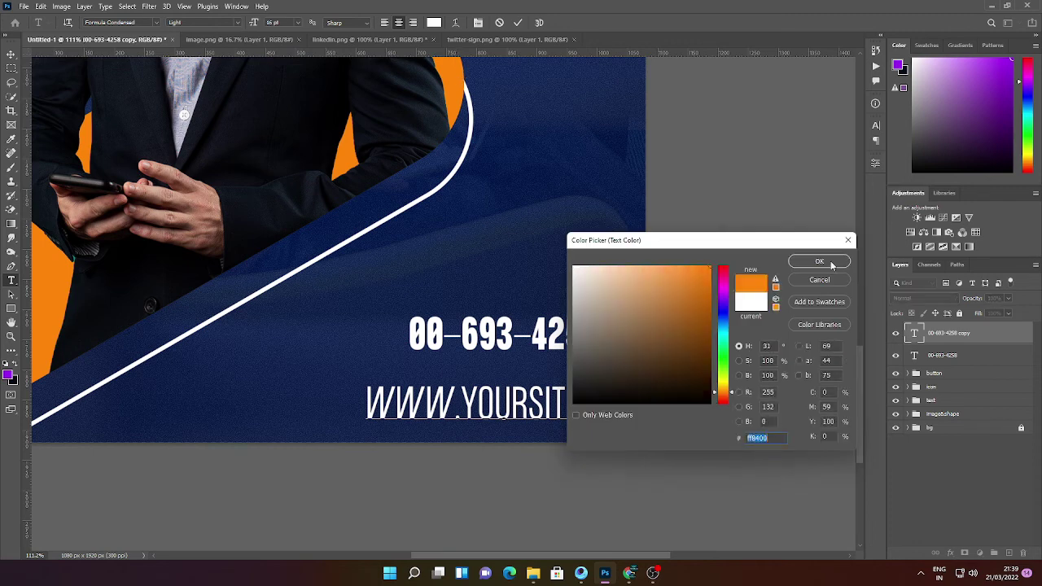
left_click(819, 261)
left_click(518, 22)
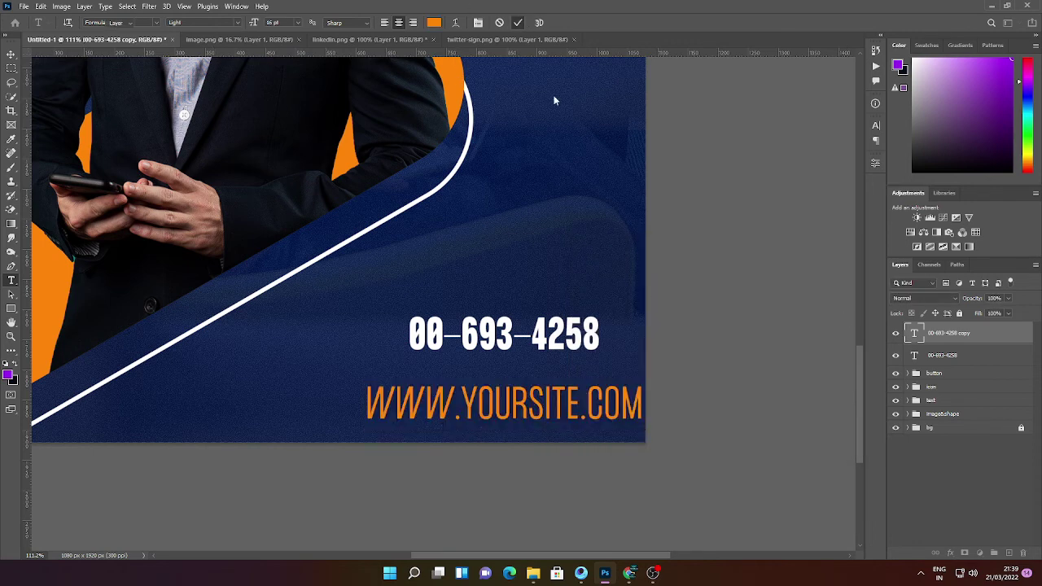
Step: Shrink the web address to about 54% beneath the phone number
key("v")
left_click_drag(584, 420, 557, 385)
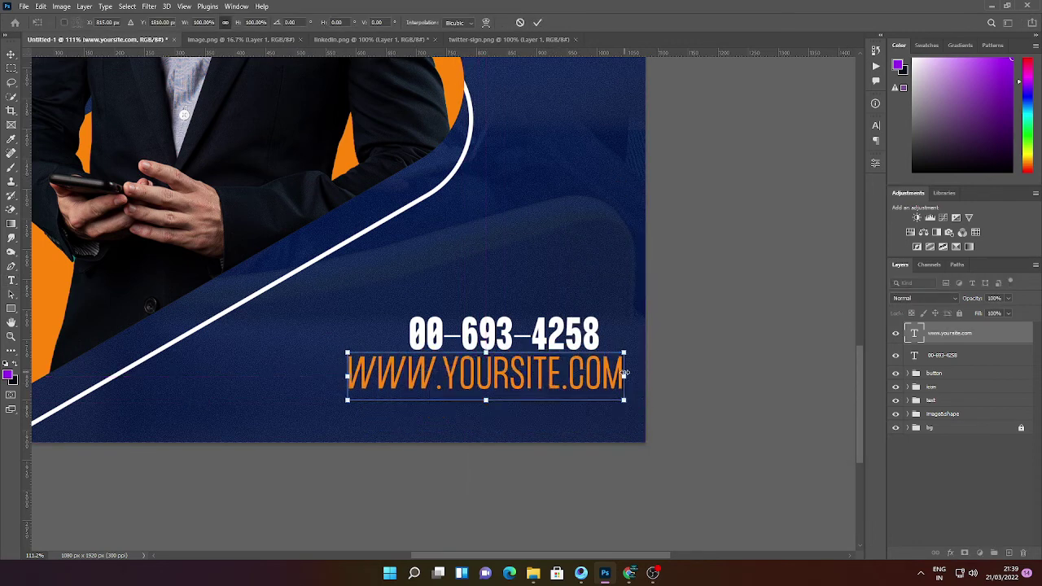
left_click_drag(617, 397, 496, 389)
left_click(537, 22)
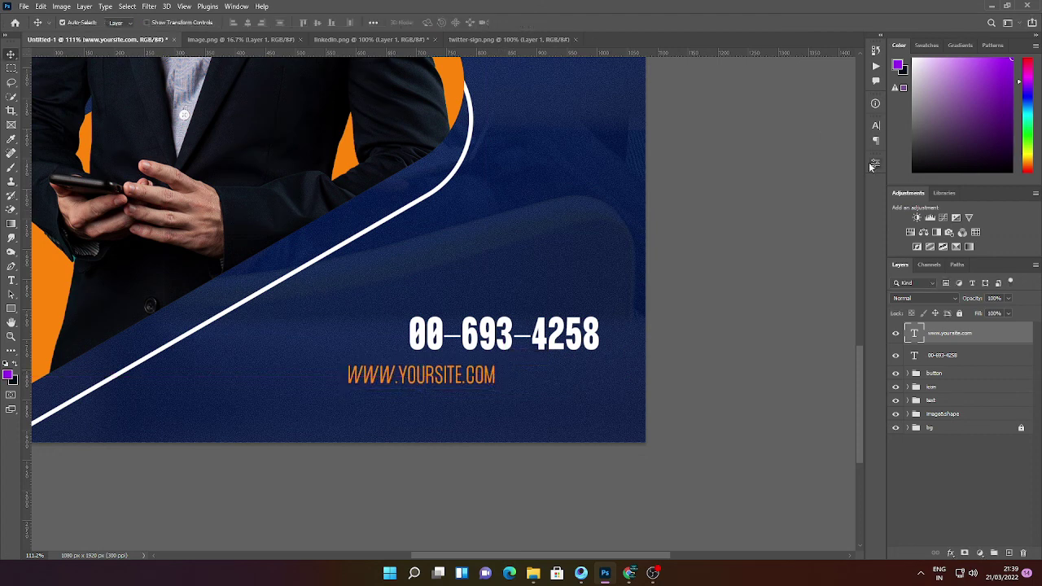
Step: Set the web address tracking to 280 and line it up under the phone number
left_click(875, 163)
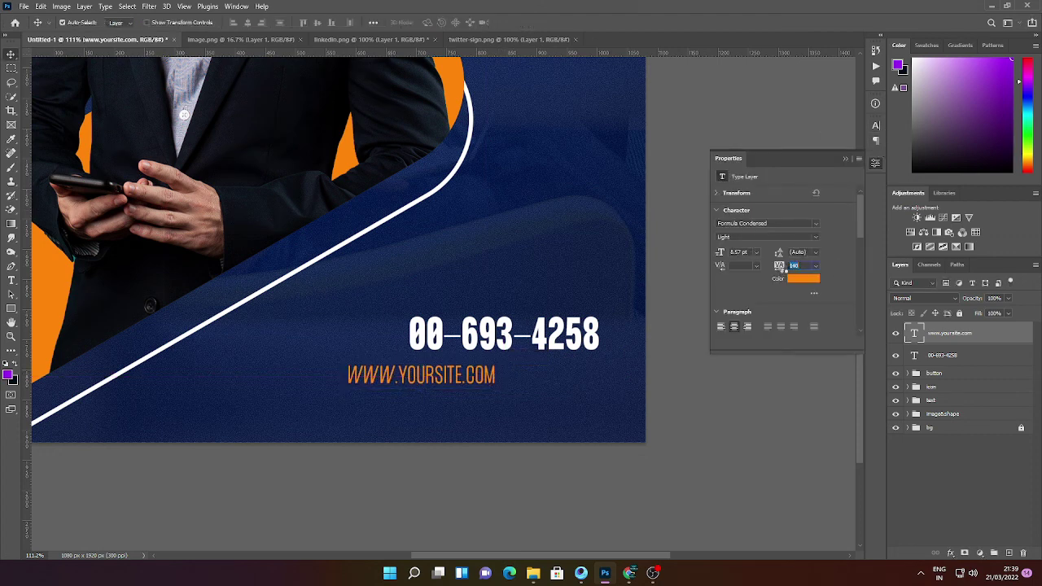
left_click_drag(780, 268, 49, 33)
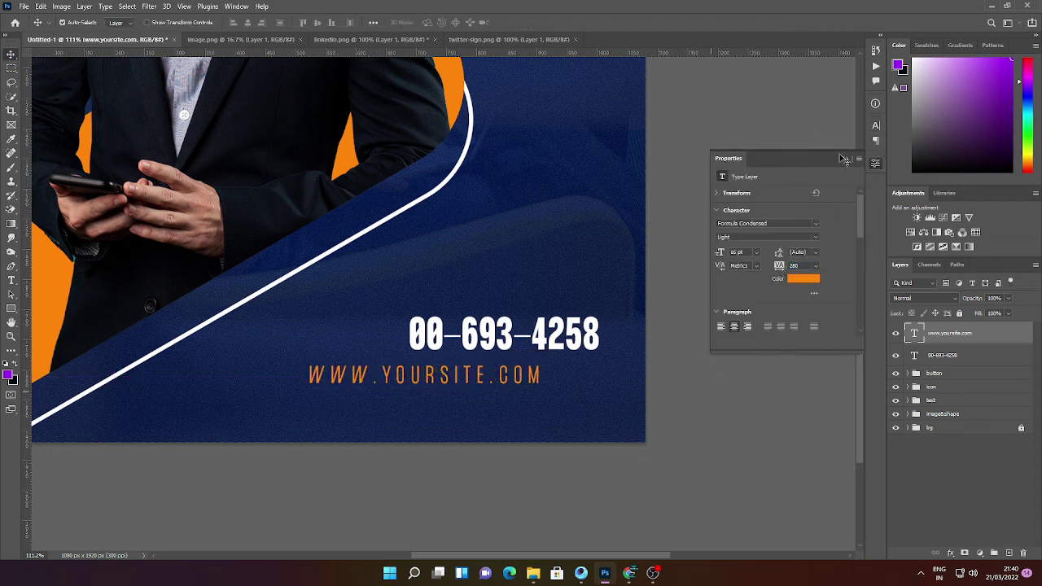
left_click(698, 227)
left_click_drag(536, 384, 610, 375)
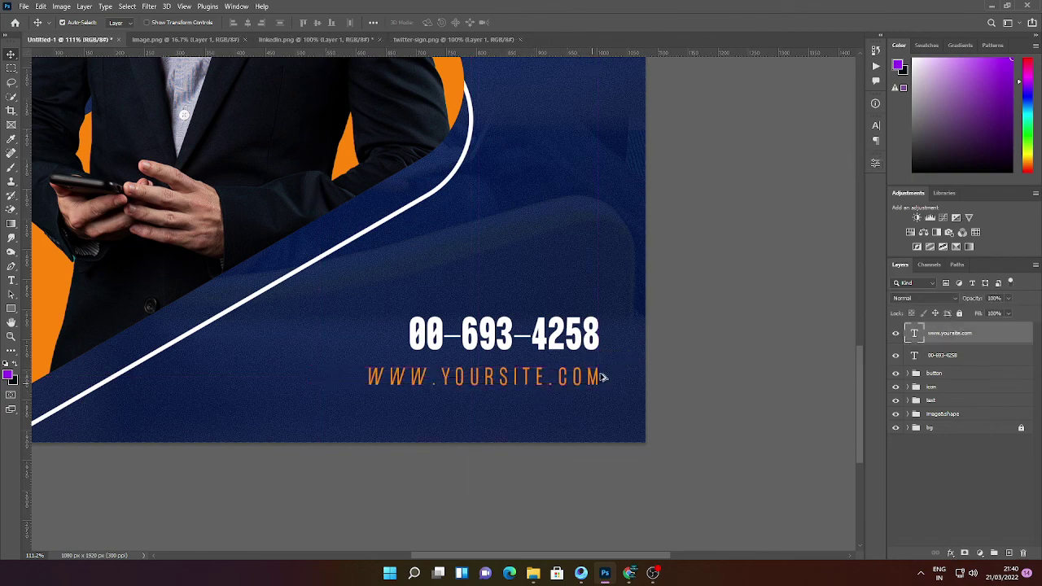
key("ctrl+0")
left_click(411, 362, "ctrl")
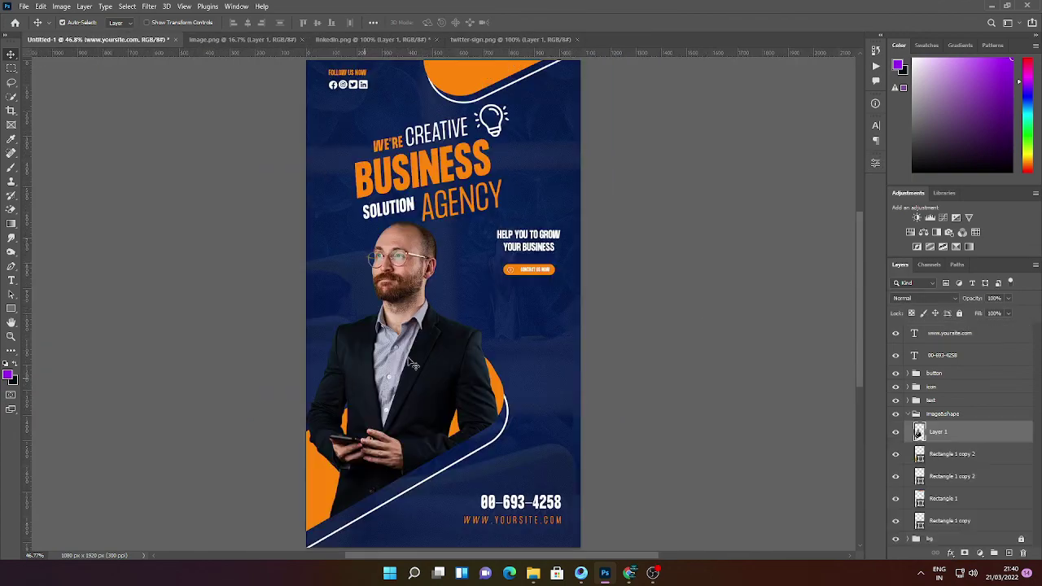
Step: Add a Drop Shadow to the businessman photo layer and show the Actions panel
double_click(994, 422)
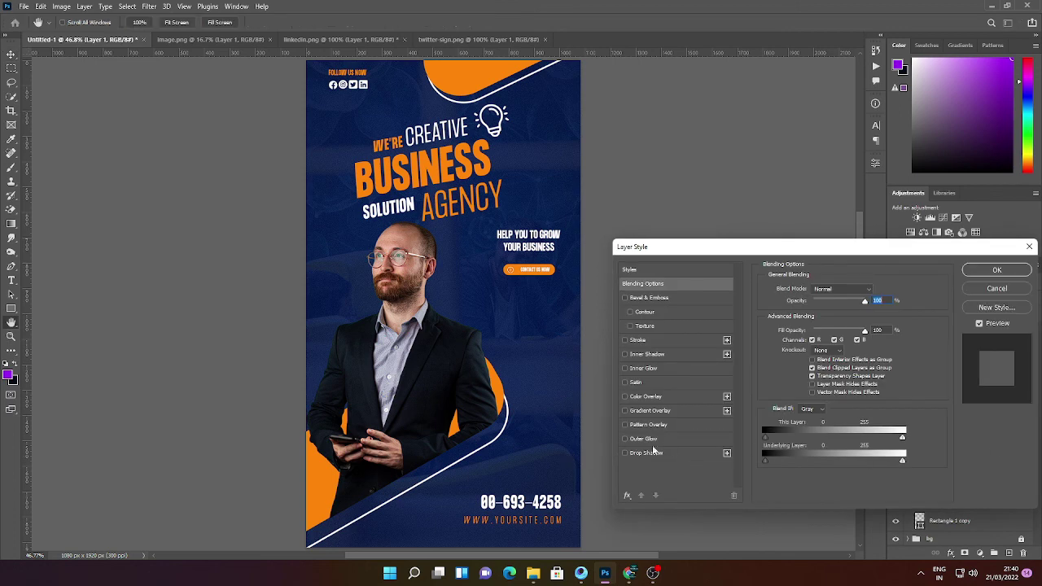
left_click(648, 453)
left_click(997, 269)
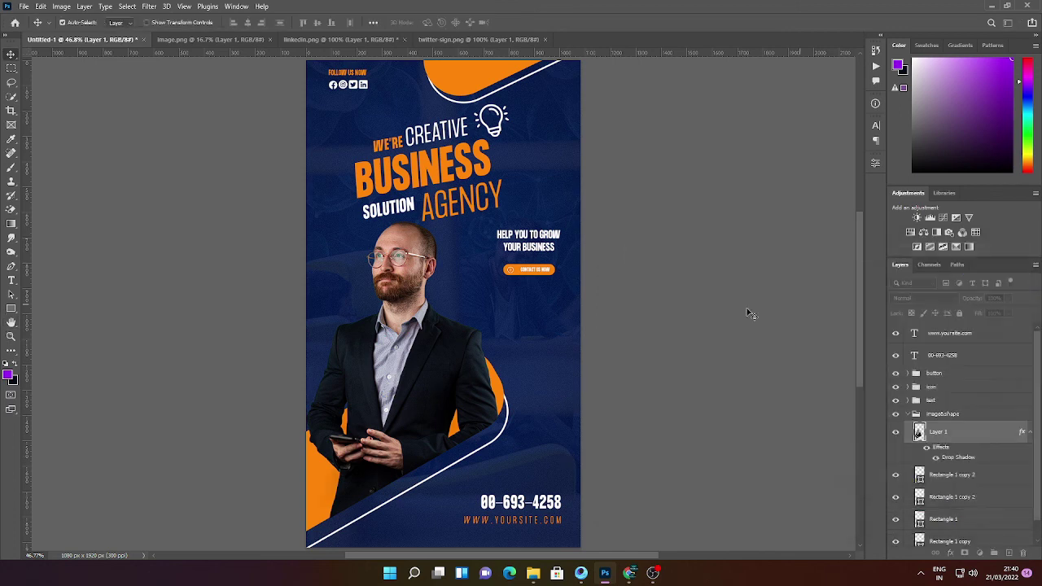
key("alt+F9")
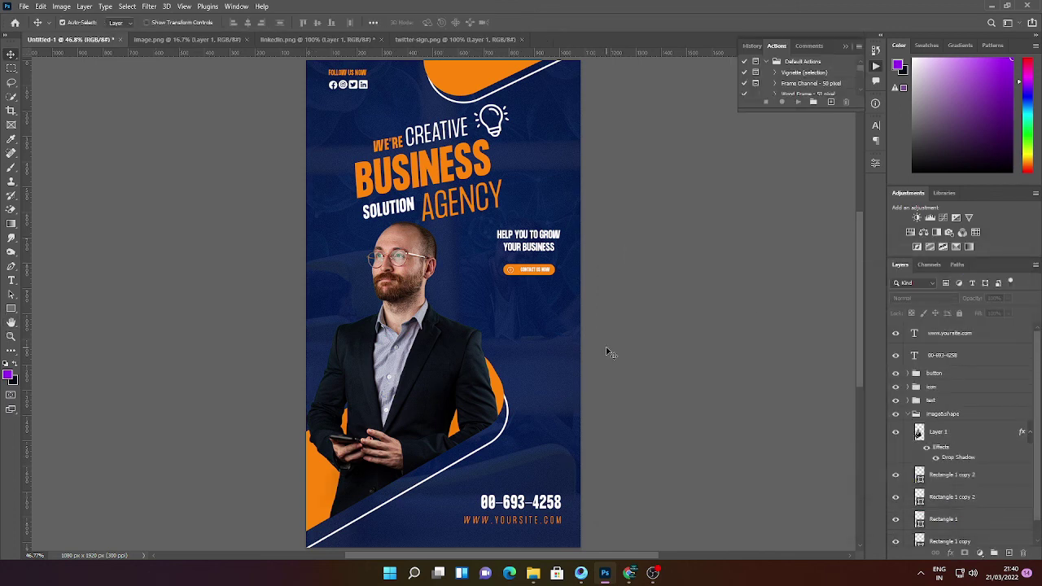